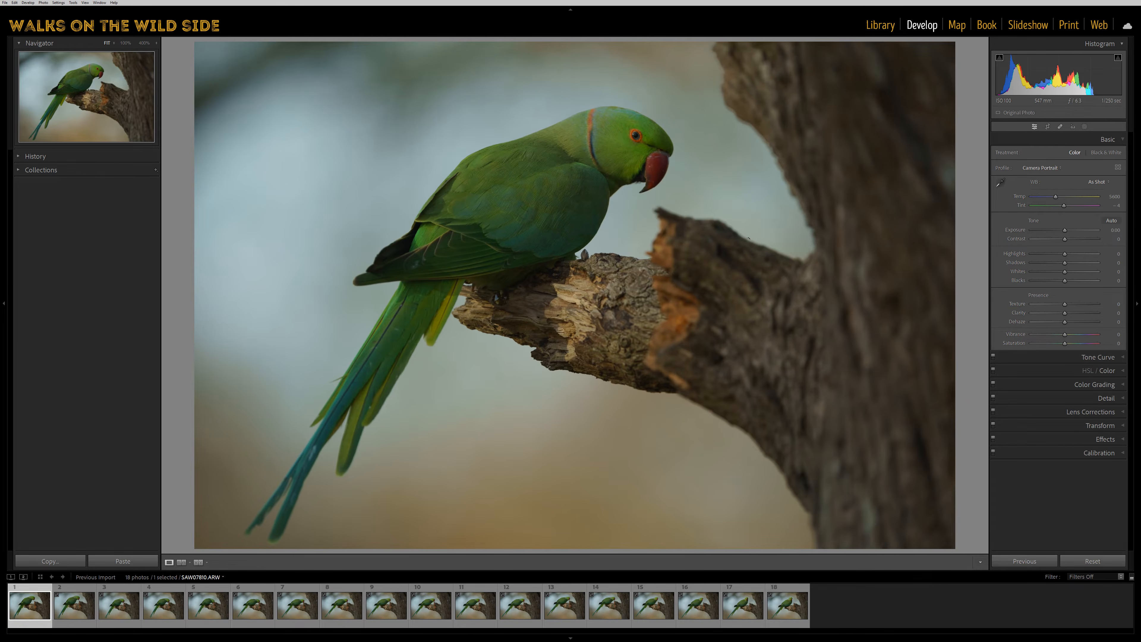
View the first parrot photo in loupe view, the thumbnail grid and side-by-side compare view, ending in loupe view.
{"action": "key", "text": "e"}
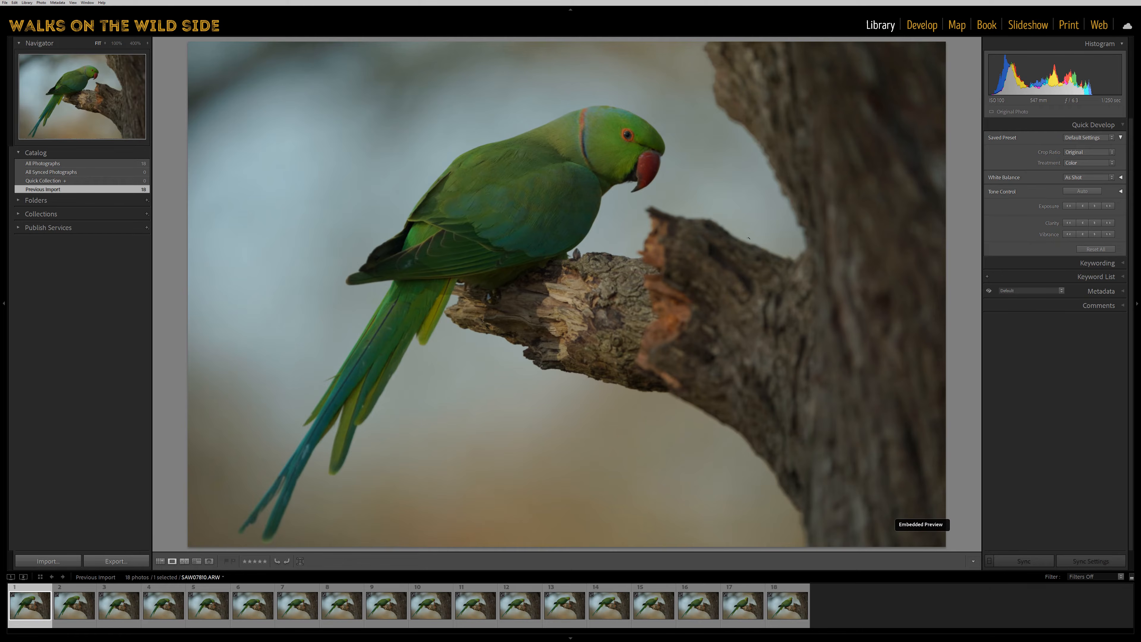
{"action": "key", "text": "g"}
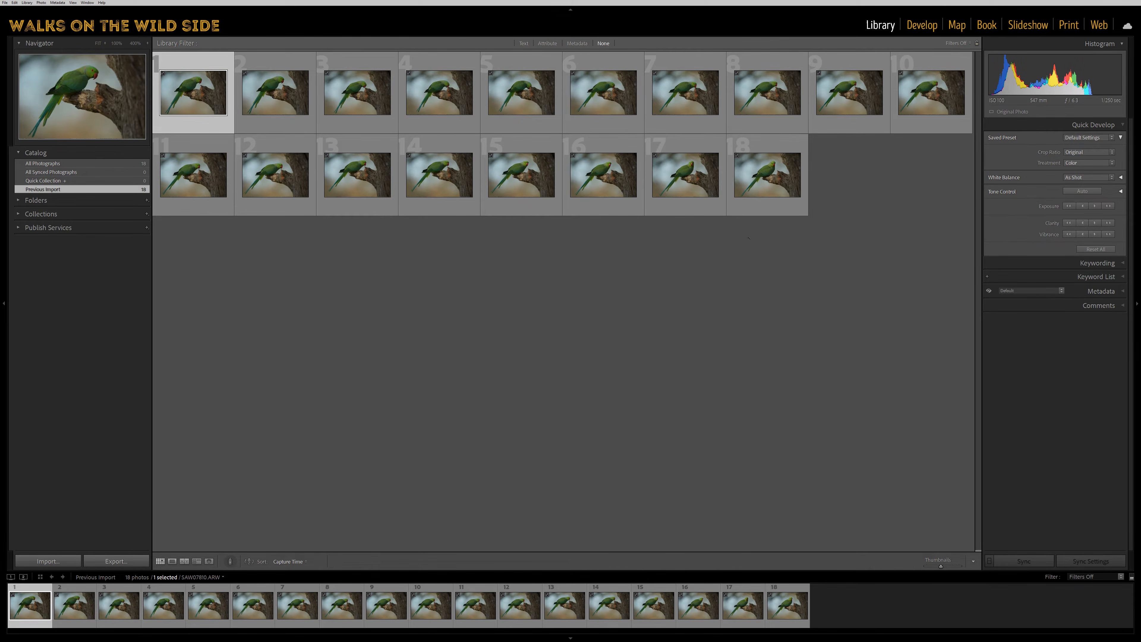
{"action": "key", "text": "e"}
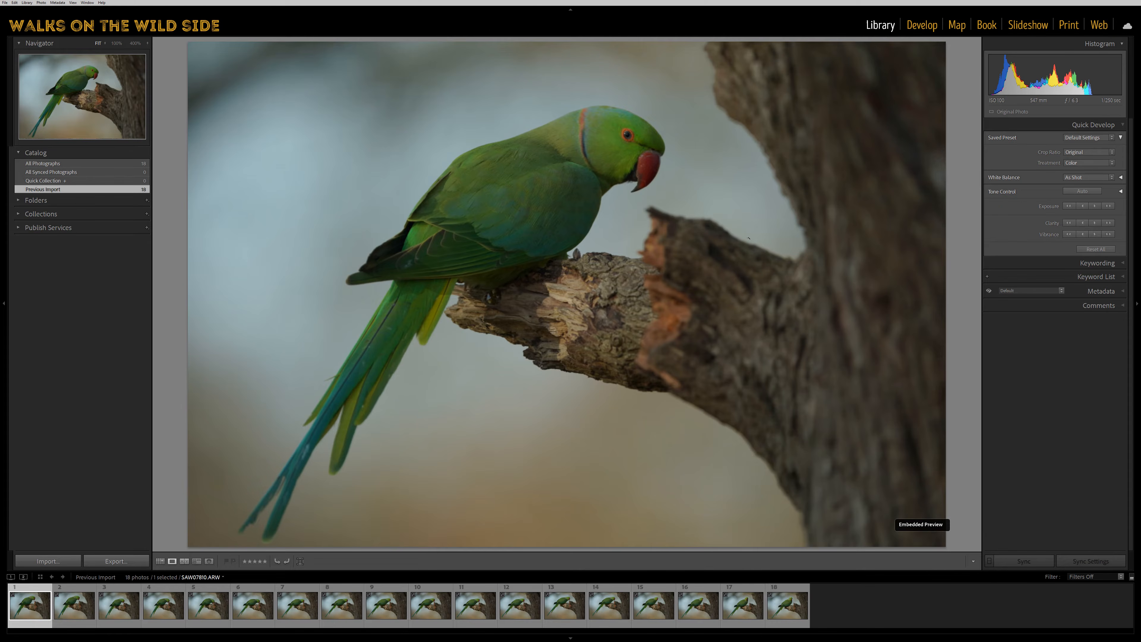
{"action": "key", "text": "c"}
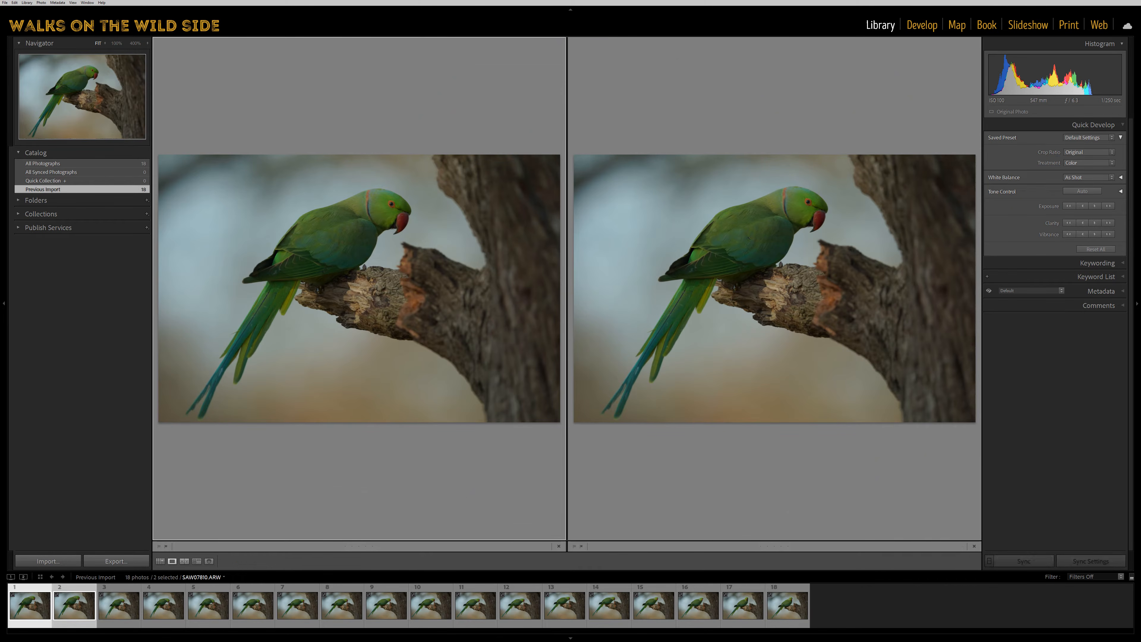
{"action": "key", "text": "e"}
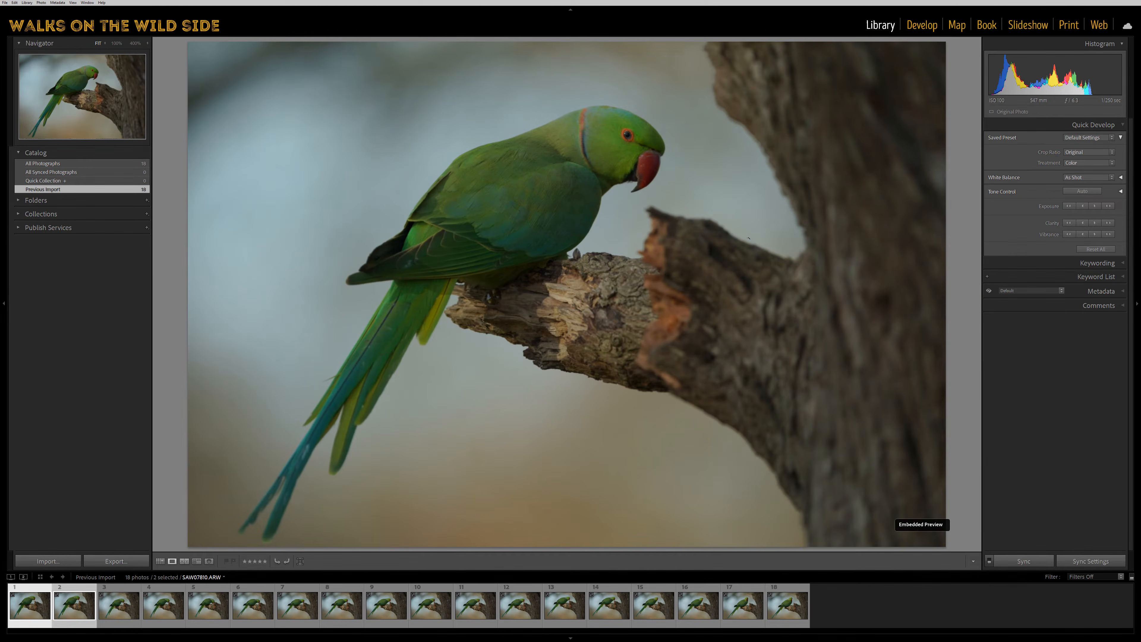
In the Develop module, set the first photo's white balance to Temp 3946 and Tint +58.
{"action": "key", "text": "d"}
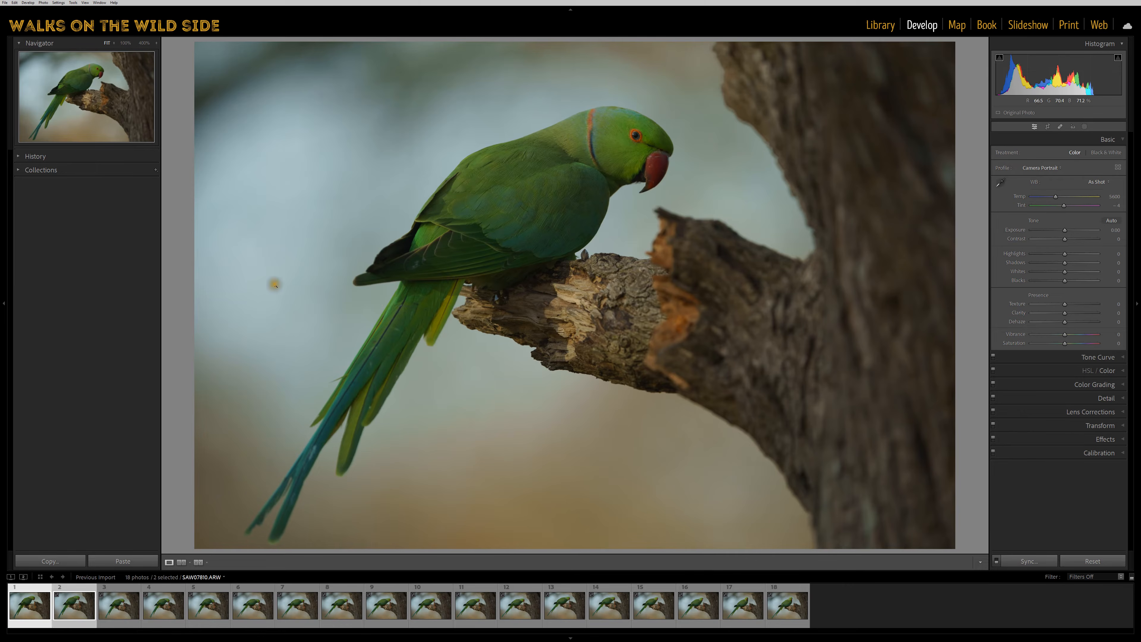
{"action": "left_click", "coordinate": [118, 606]}
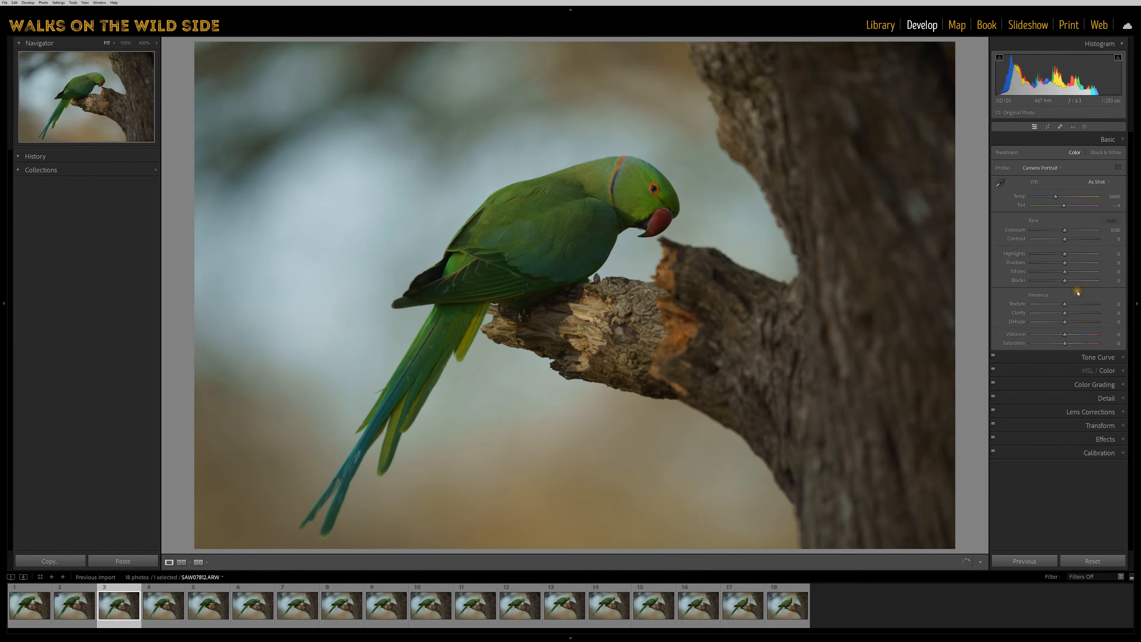
{"action": "left_click", "coordinate": [31, 605]}
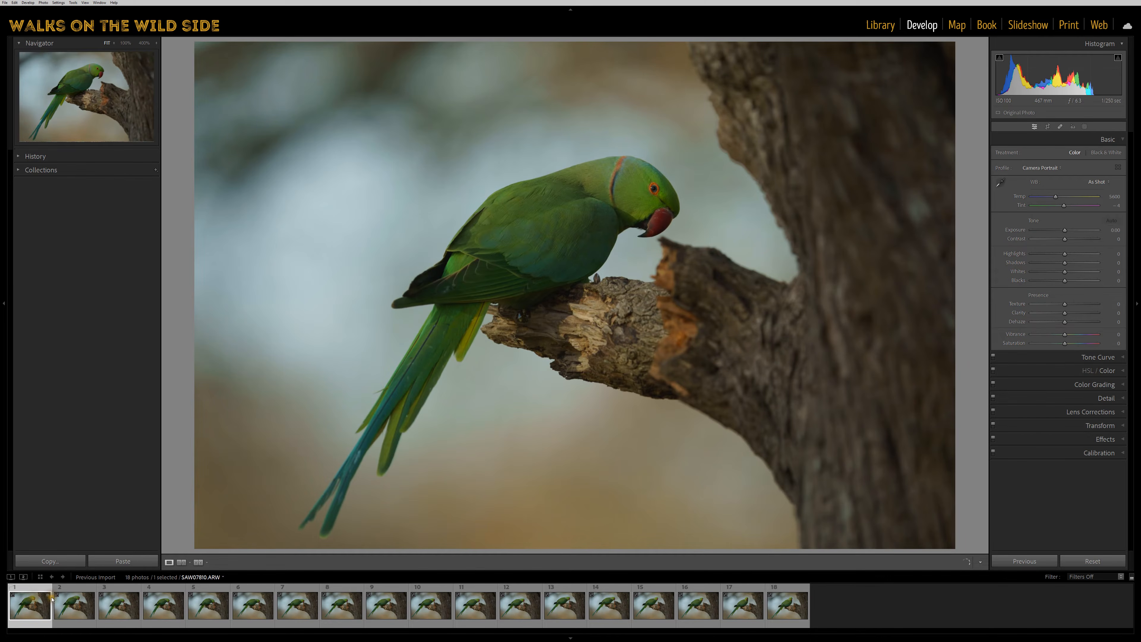
{"action": "left_click", "coordinate": [1044, 197]}
{"action": "left_click", "coordinate": [1078, 206]}
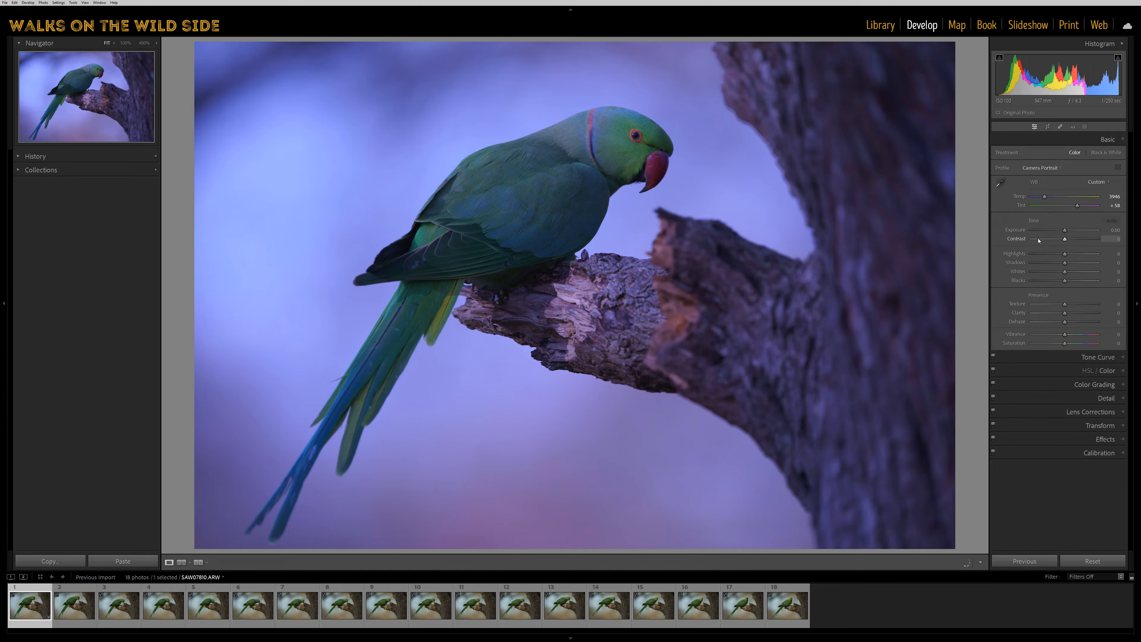
Compare the photo before and after the edit in split, side-by-side and stacked layouts, then return to the single view.
{"action": "key", "text": "y"}
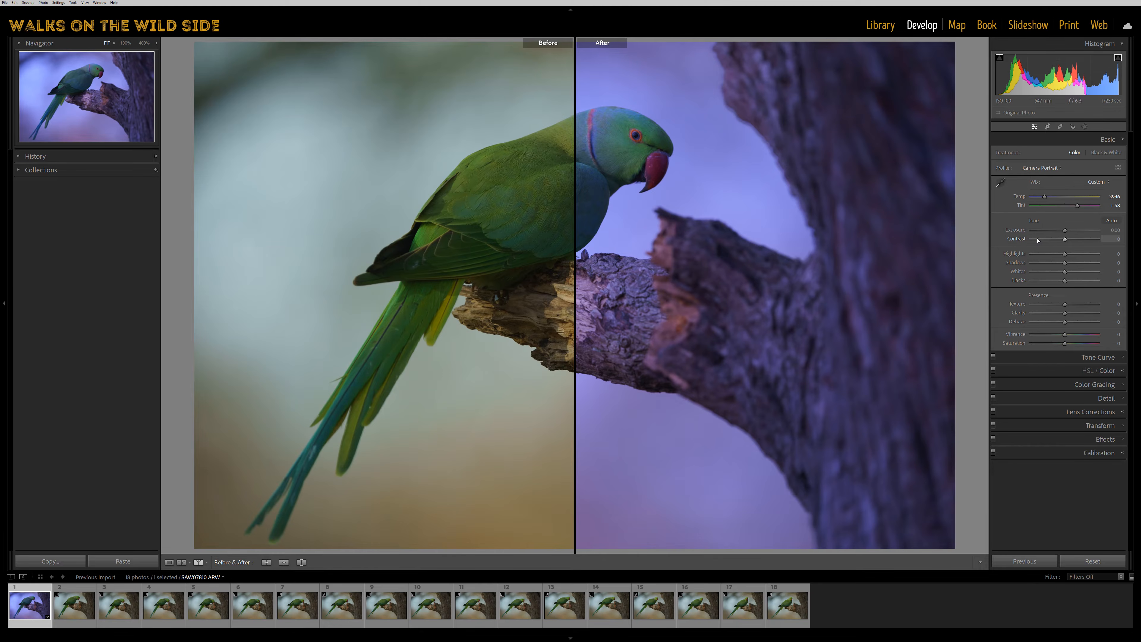
{"action": "key", "text": "shift+y"}
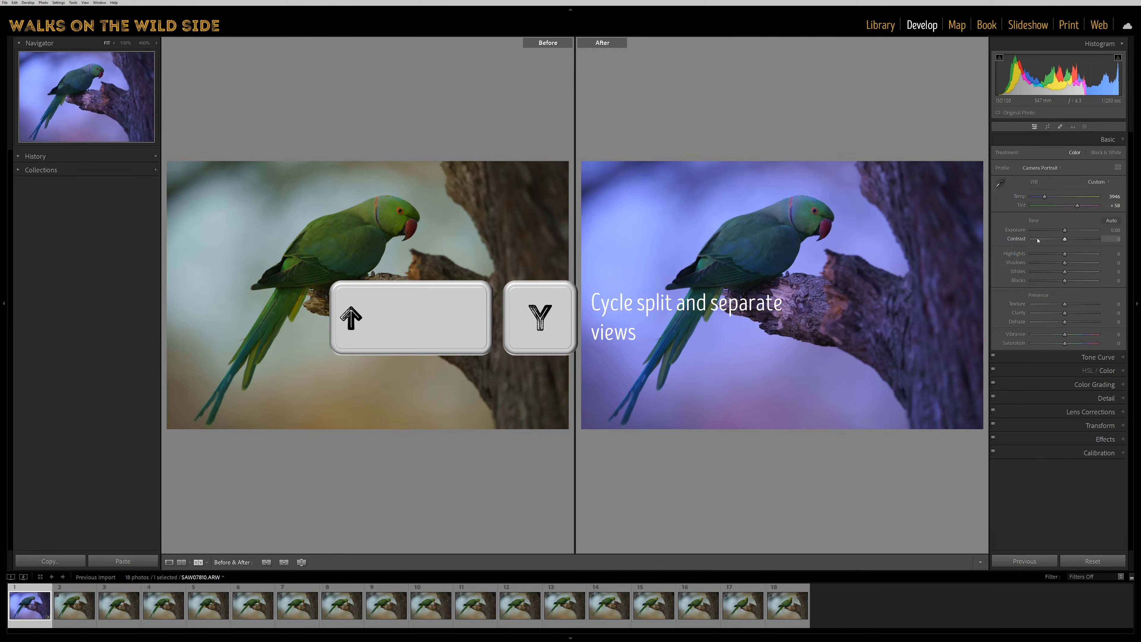
{"action": "key", "text": "alt"}
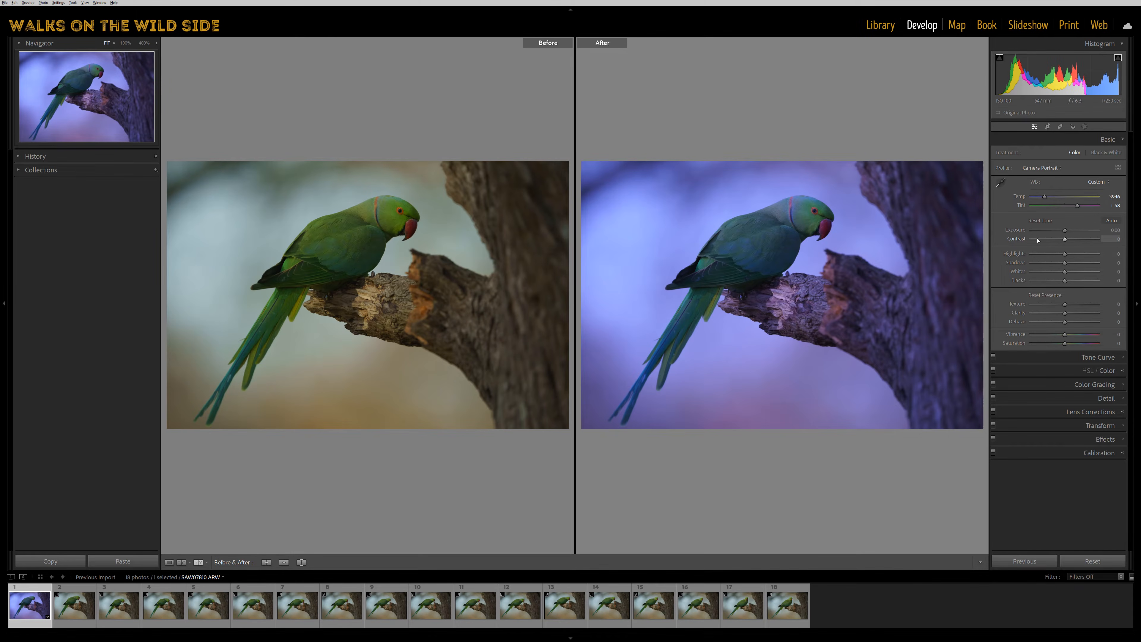
{"action": "key", "text": "alt+y"}
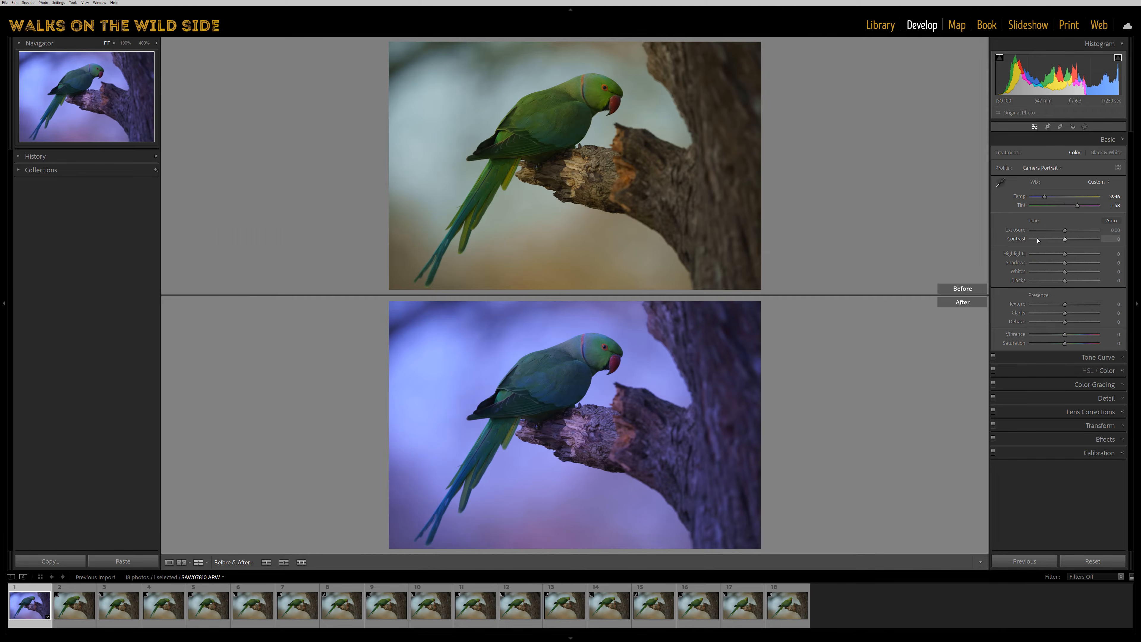
{"action": "key", "text": "shift+alt+y"}
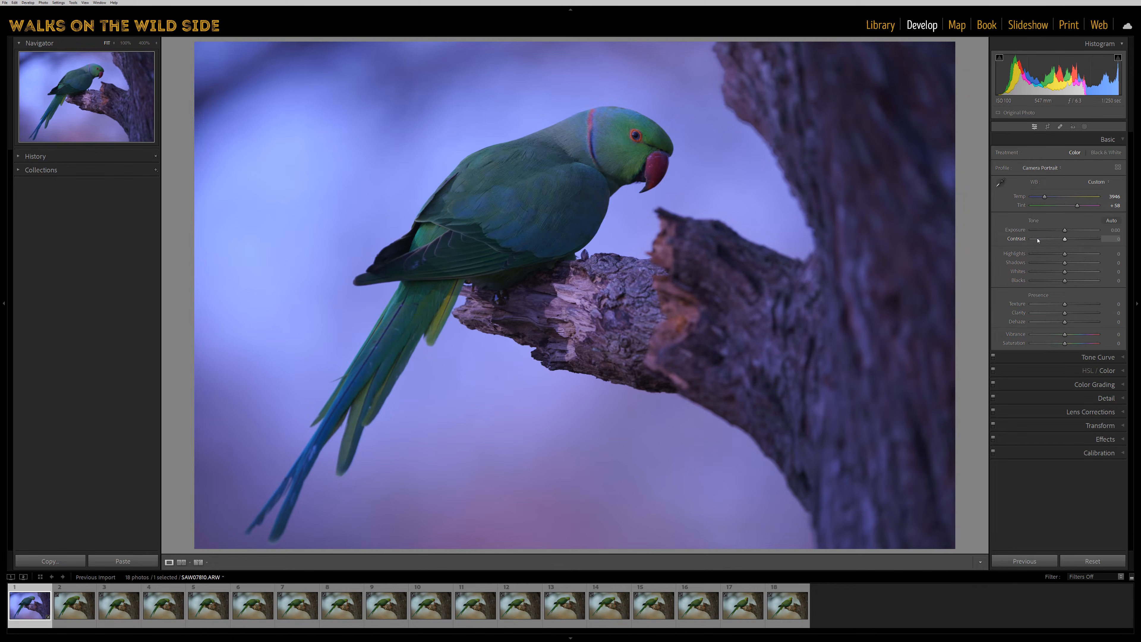
Reset the first photo's Temp and Tint adjustments.
{"action": "double_click", "coordinate": [1020, 196]}
{"action": "double_click", "coordinate": [1020, 206]}
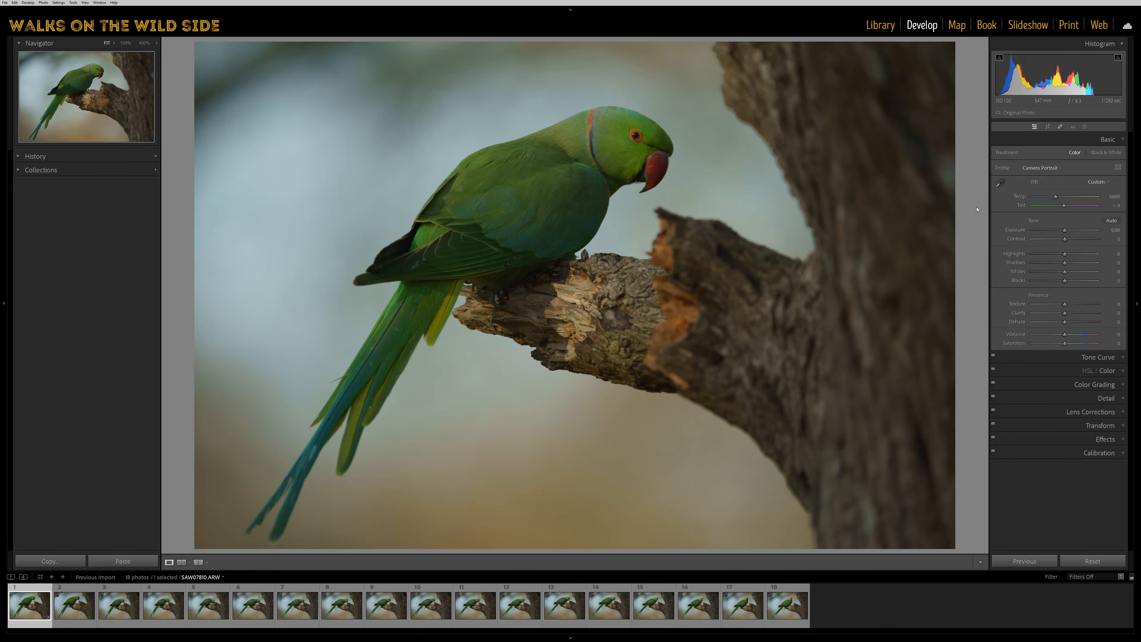
Cycle the photo's information overlay through the exposure and lens details, the capture date and dimensions, and off.
{"action": "key", "text": "i"}
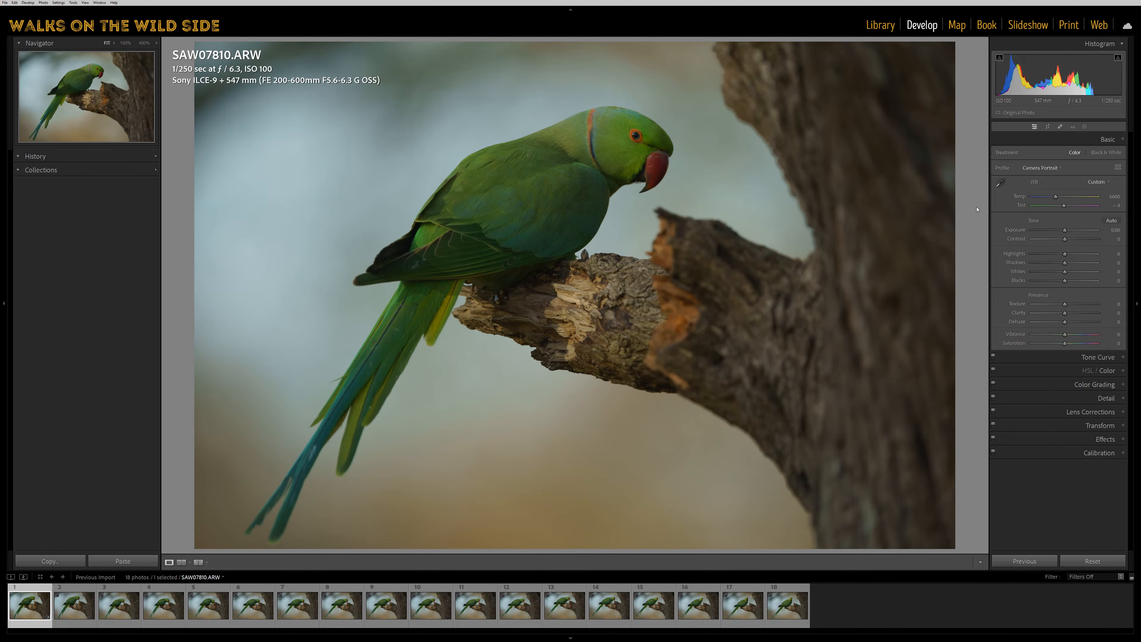
{"action": "key", "text": "i"}
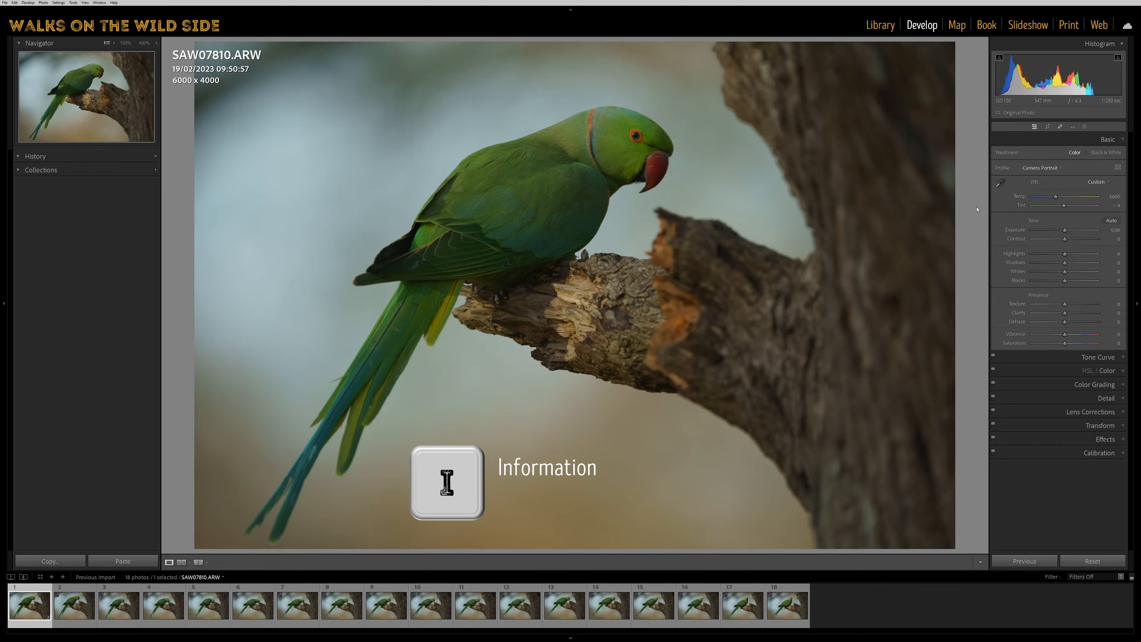
{"action": "key", "text": "i"}
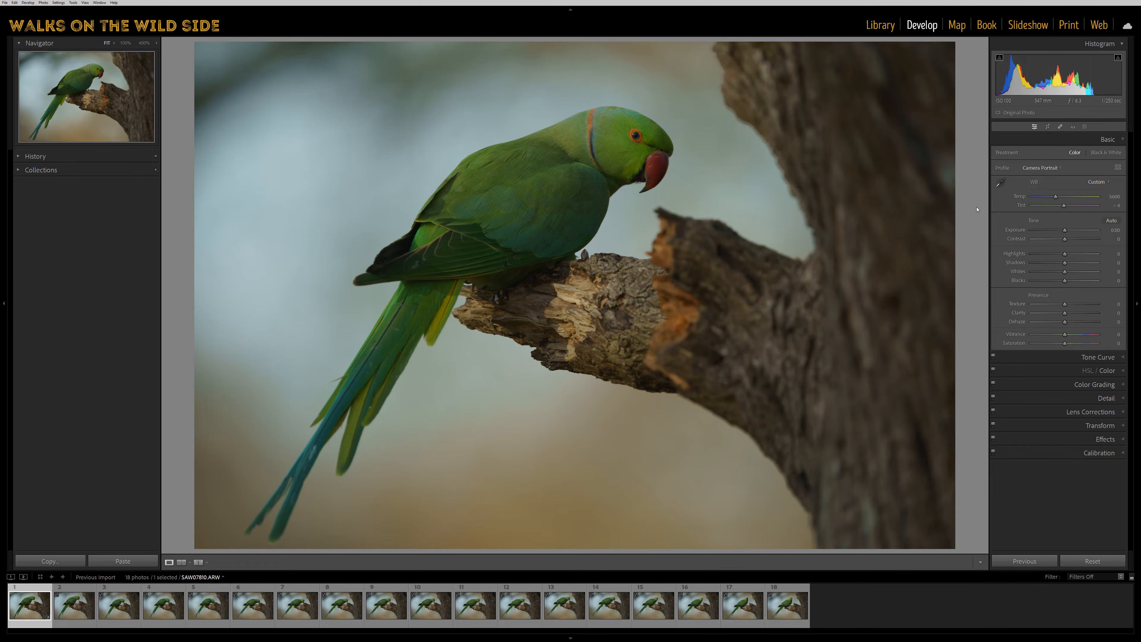
{"action": "key", "text": "i"}
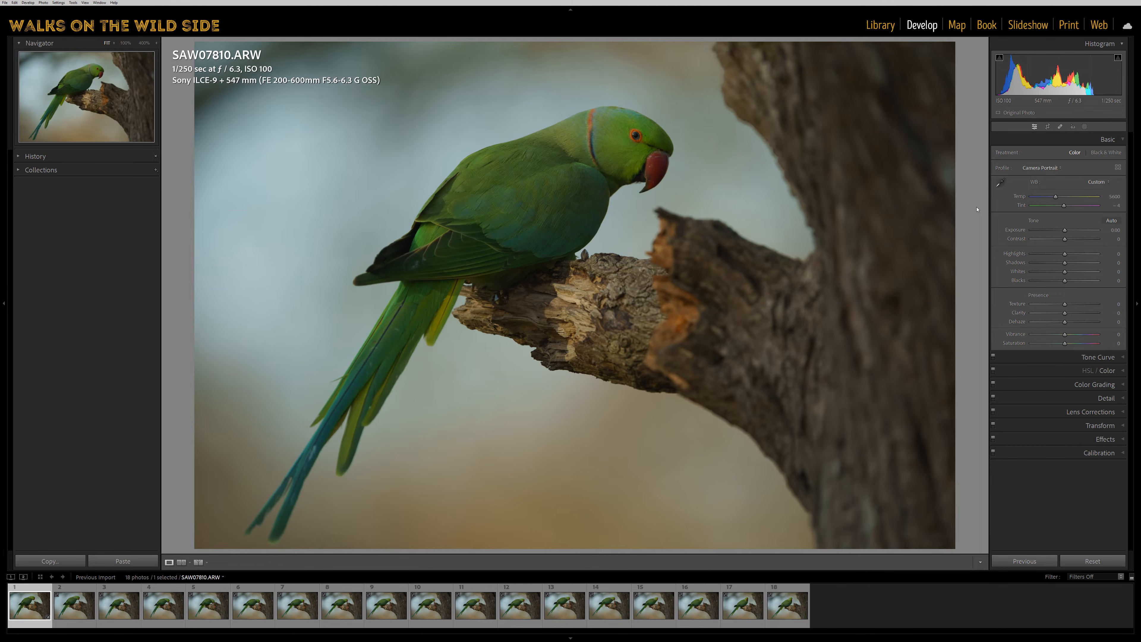
{"action": "key", "text": "i"}
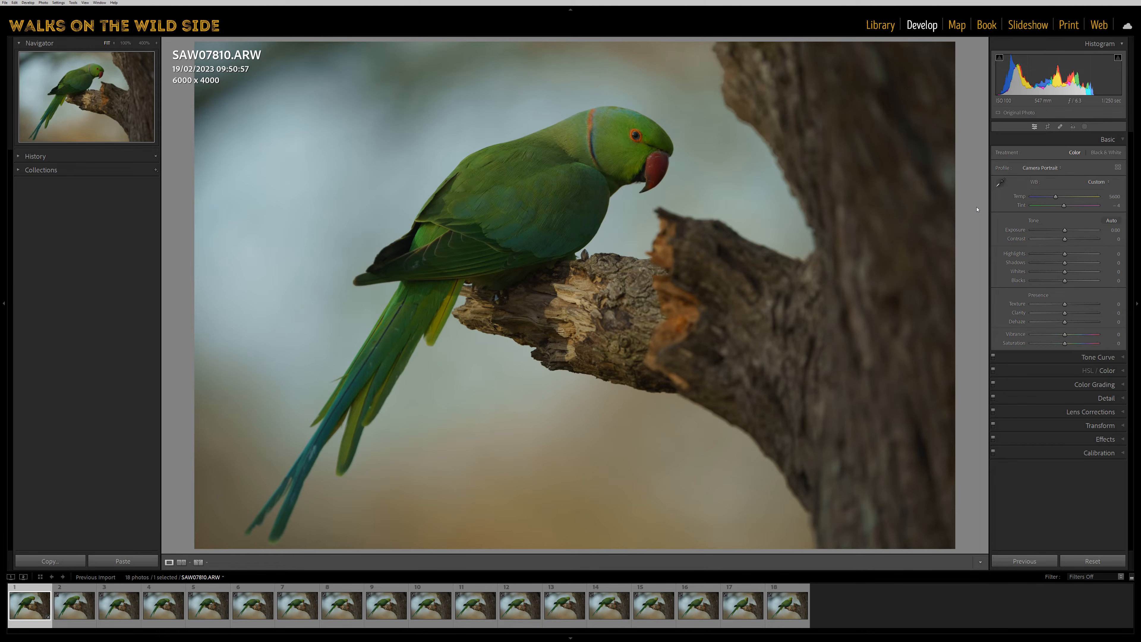
Examine the content choices for the second line of Loupe Info 1 in the Develop View Options, leaving them unaltered.
{"action": "key", "text": "ctrl+j"}
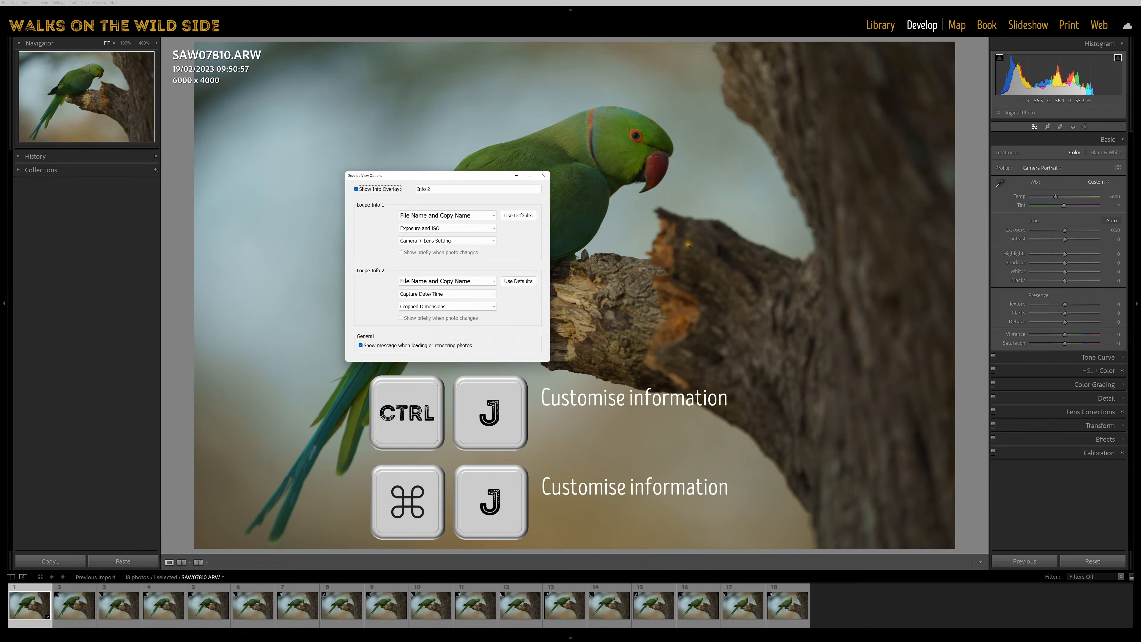
{"action": "left_click", "coordinate": [461, 229]}
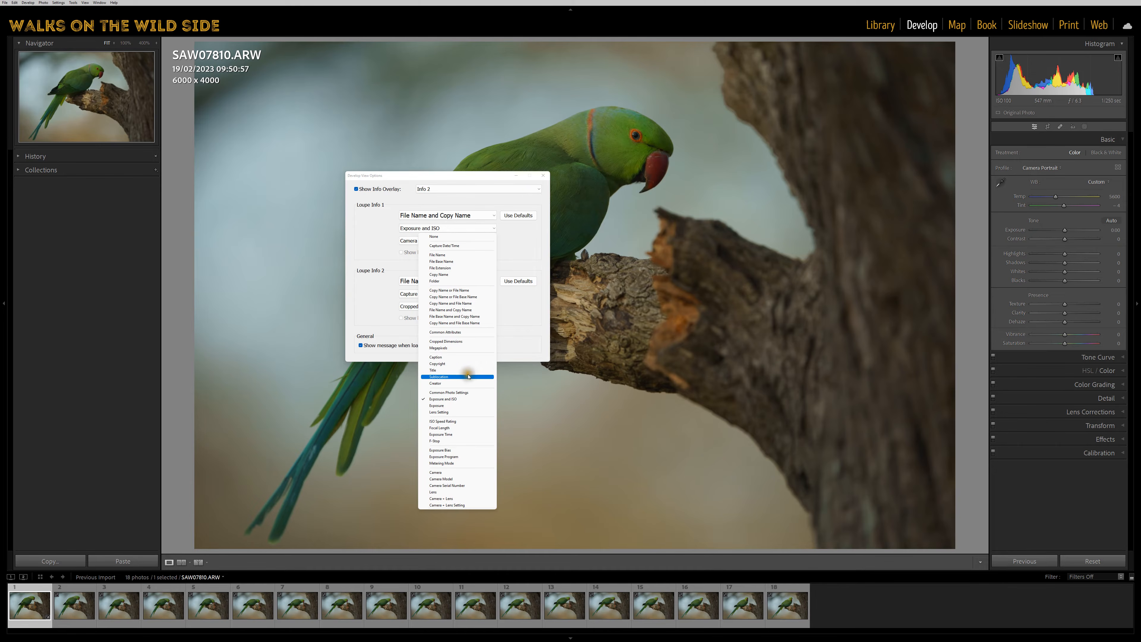
{"action": "left_click", "coordinate": [525, 237]}
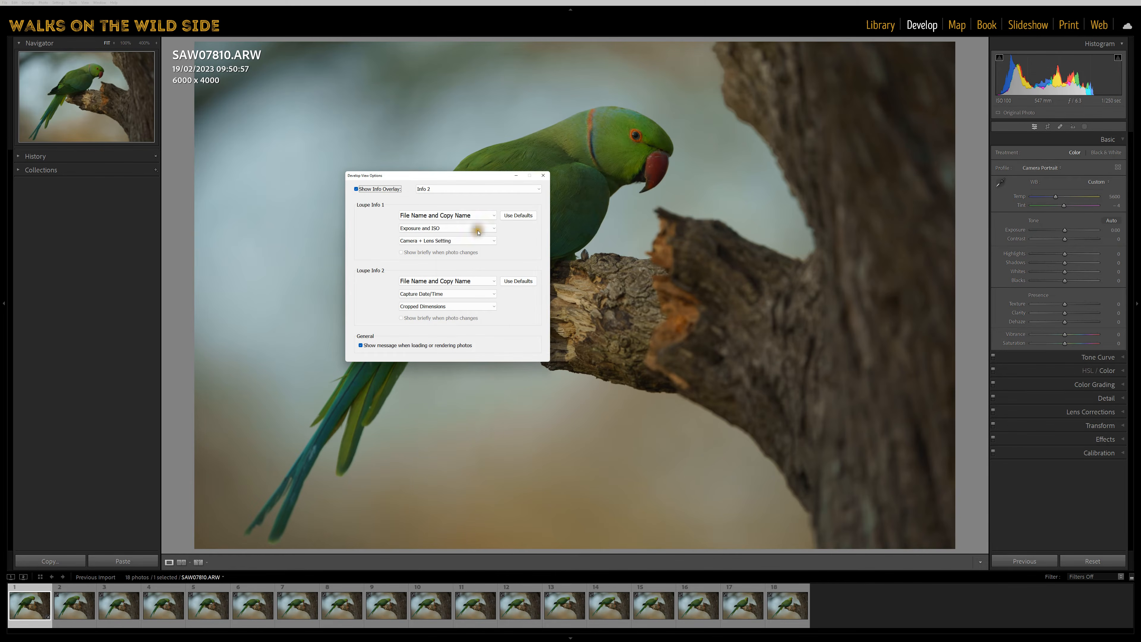
{"action": "left_click", "coordinate": [543, 176]}
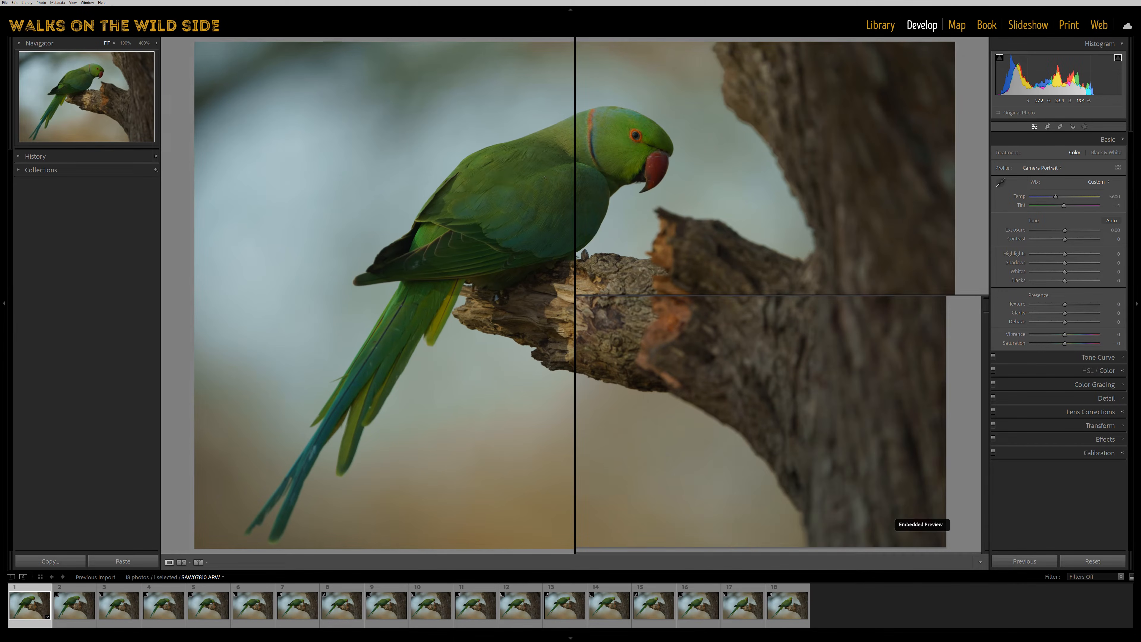
Show the thumbnail grid and move the selection along and between its rows, ending on the fourth photo.
{"action": "key", "text": "g"}
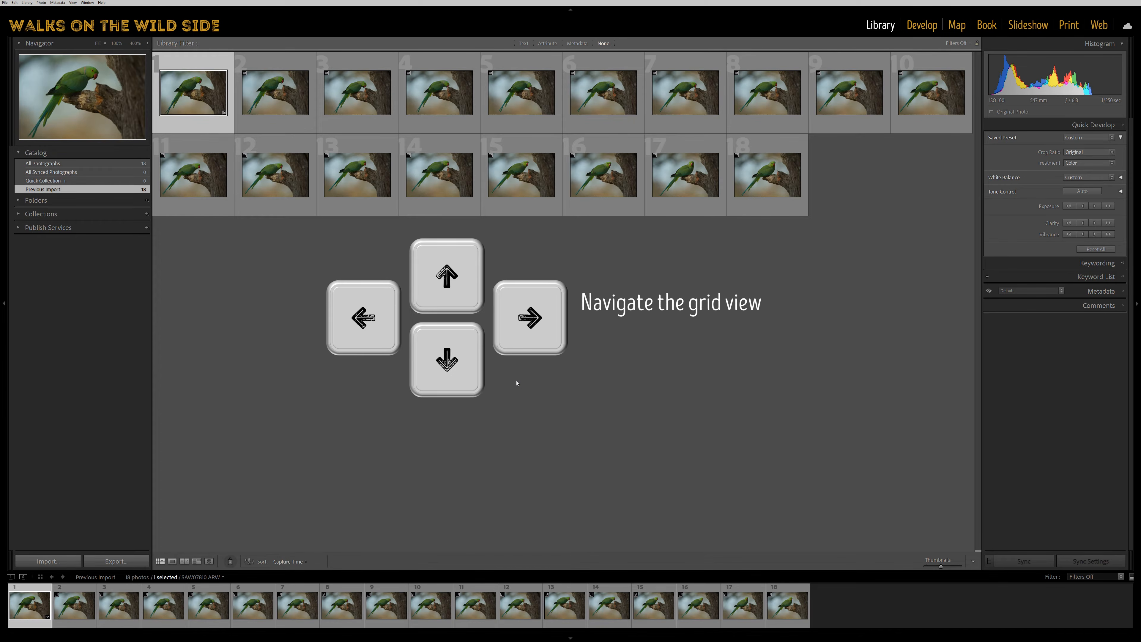
{"action": "key", "text": "Right"}
{"action": "key", "text": "Right"}
{"action": "key", "text": "Right"}
{"action": "key", "text": "Right"}
{"action": "key", "text": "Right"}
{"action": "key", "text": "Right"}
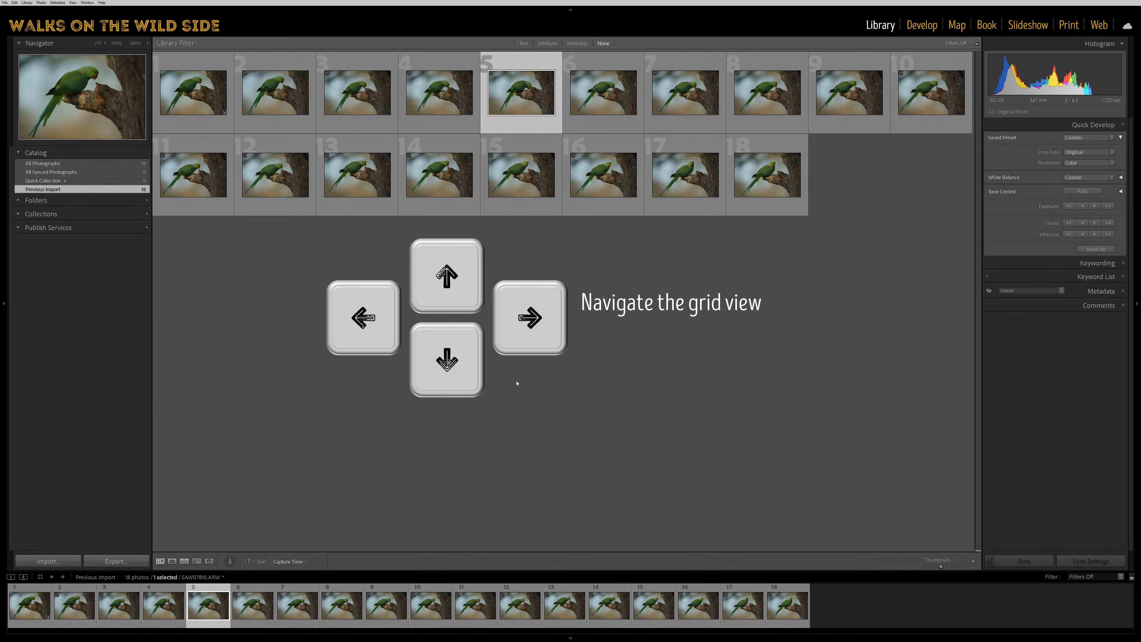
{"action": "key", "text": "Right"}
{"action": "key", "text": "Left"}
{"action": "key", "text": "Left"}
{"action": "key", "text": "Left"}
{"action": "key", "text": "Left"}
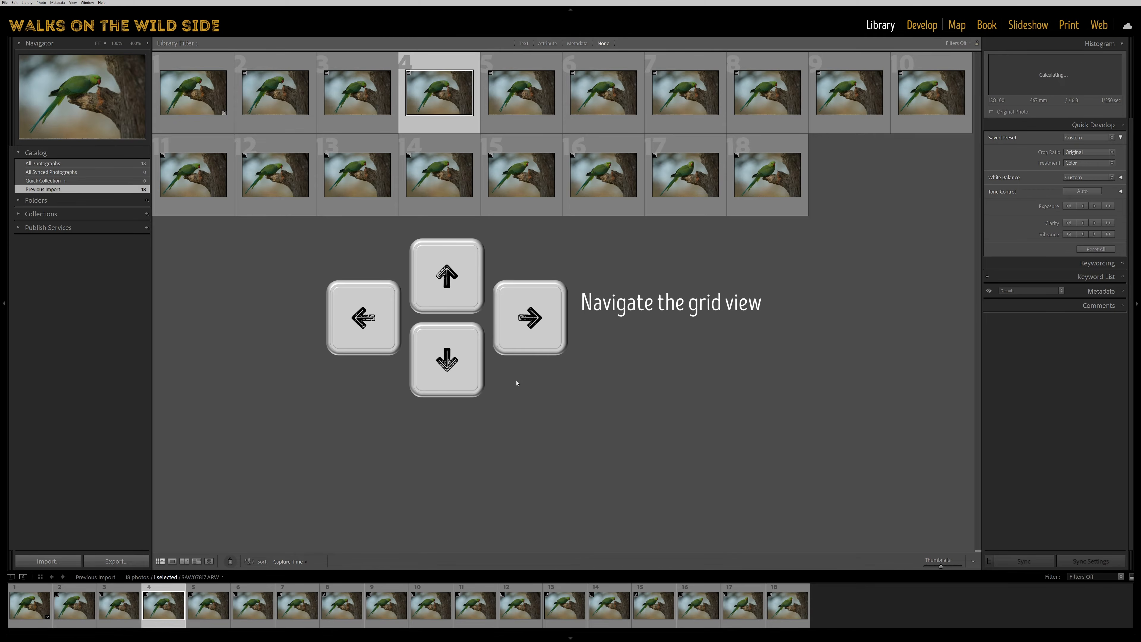
{"action": "key", "text": "Down"}
{"action": "key", "text": "Up"}
{"action": "key", "text": "Down"}
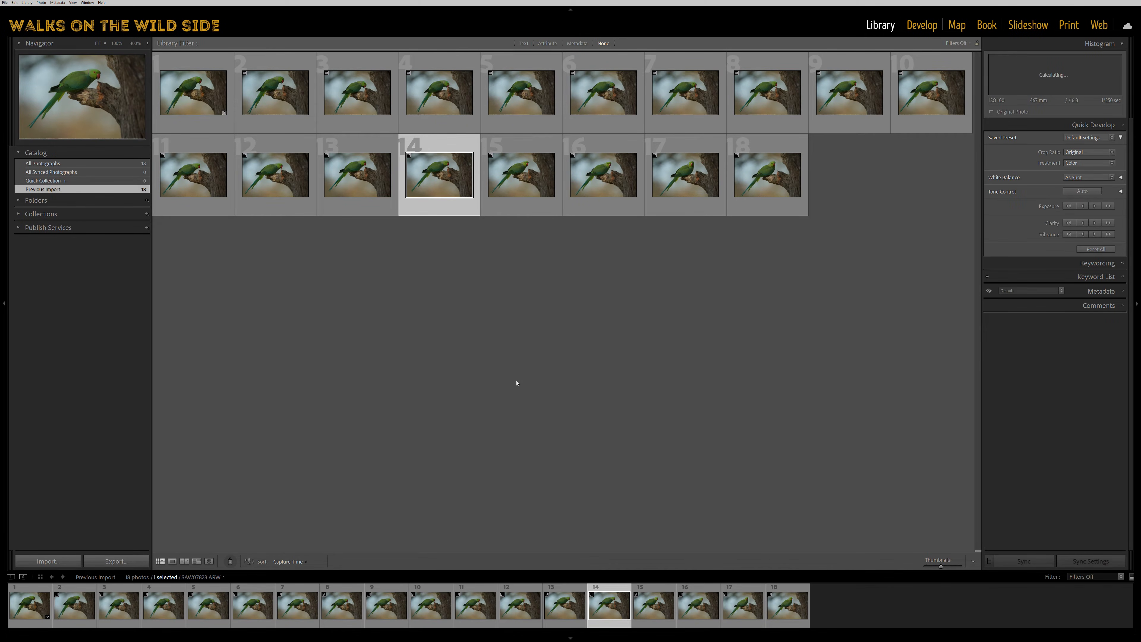
{"action": "key", "text": "Up"}
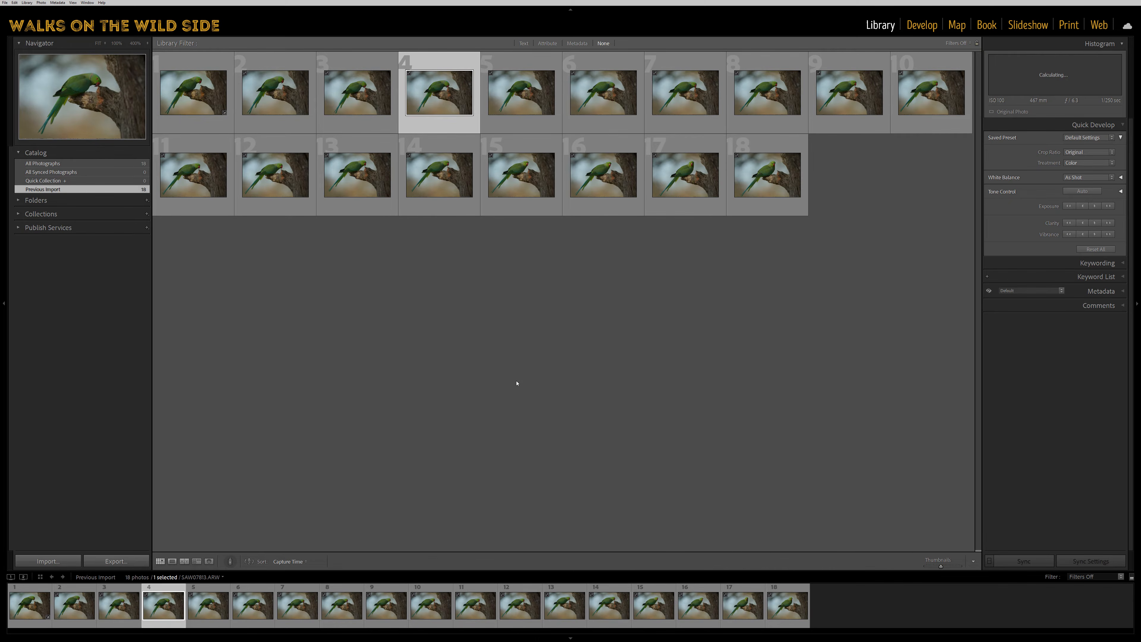
Enlarge the grid thumbnails to five per row, then shrink them to nine per row.
{"action": "key", "text": "plus"}
{"action": "key", "text": "plus"}
{"action": "key", "text": "plus"}
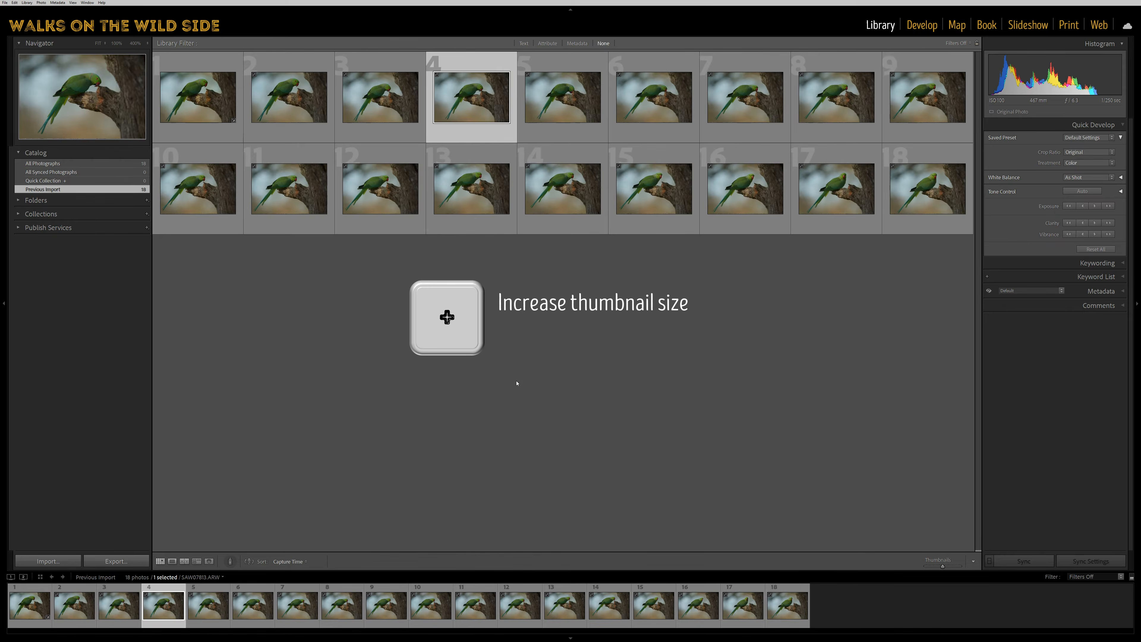
{"action": "key", "text": "plus"}
{"action": "key", "text": "plus"}
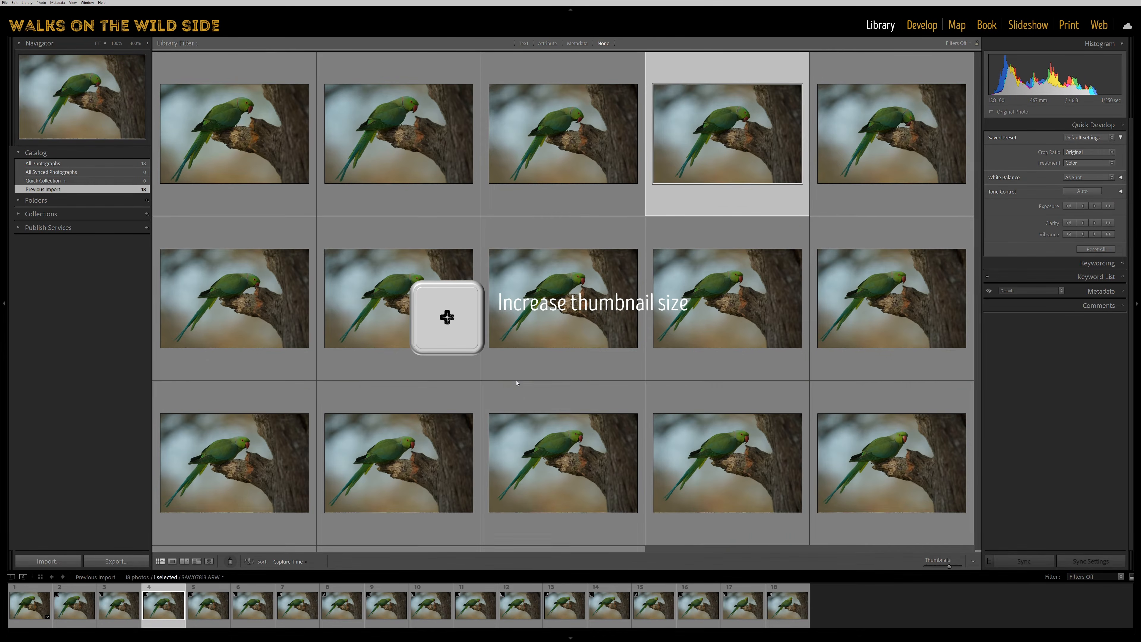
{"action": "key", "text": "minus"}
{"action": "key", "text": "minus"}
{"action": "key", "text": "minus"}
{"action": "key", "text": "minus"}
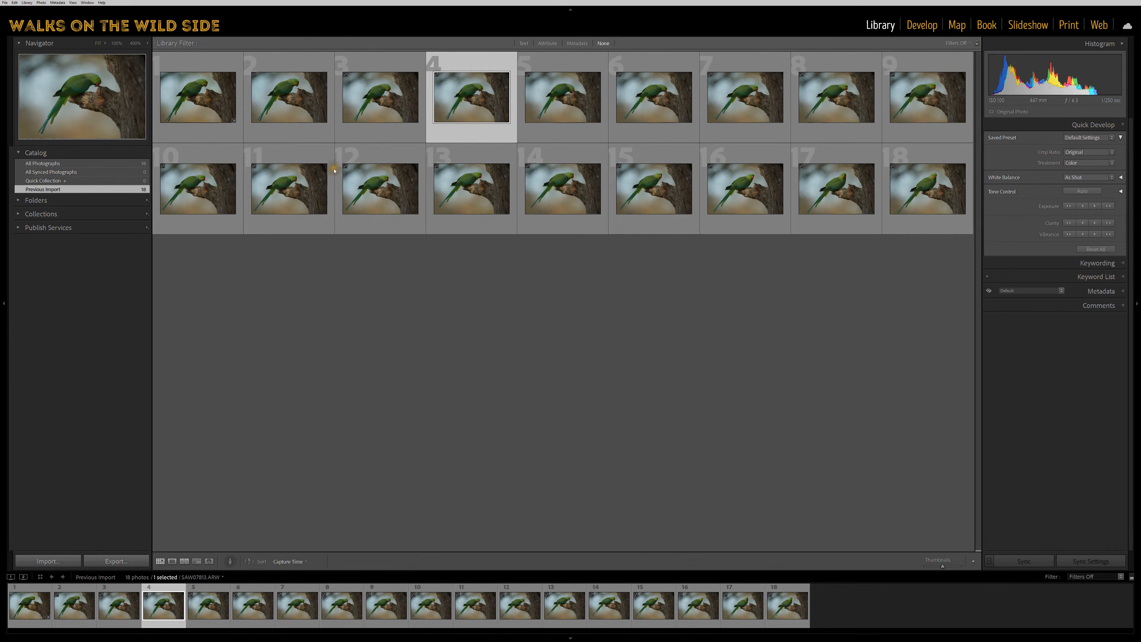
Rate the first photo five stars and the second photo one star.
{"action": "left_click", "coordinate": [194, 103]}
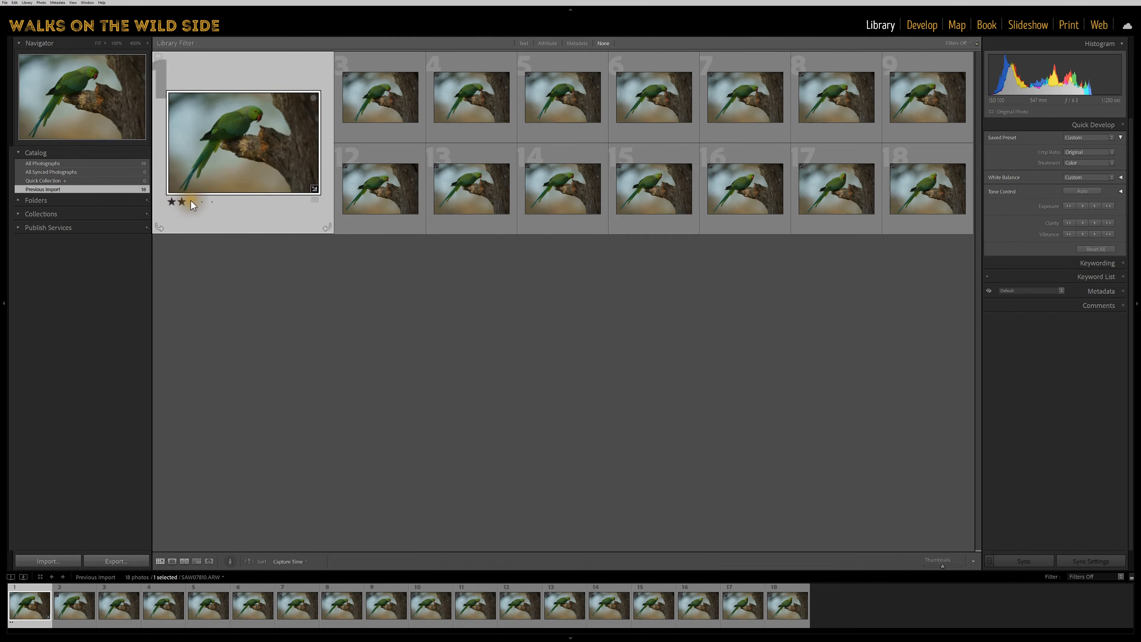
{"action": "left_click", "coordinate": [202, 201]}
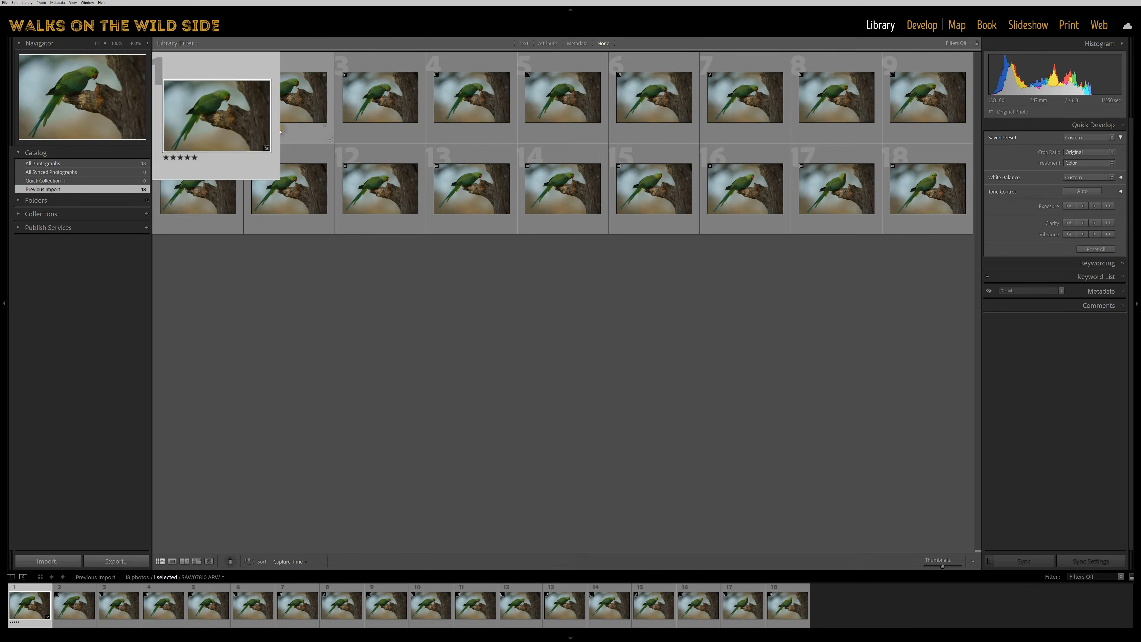
{"action": "left_click", "coordinate": [290, 135]}
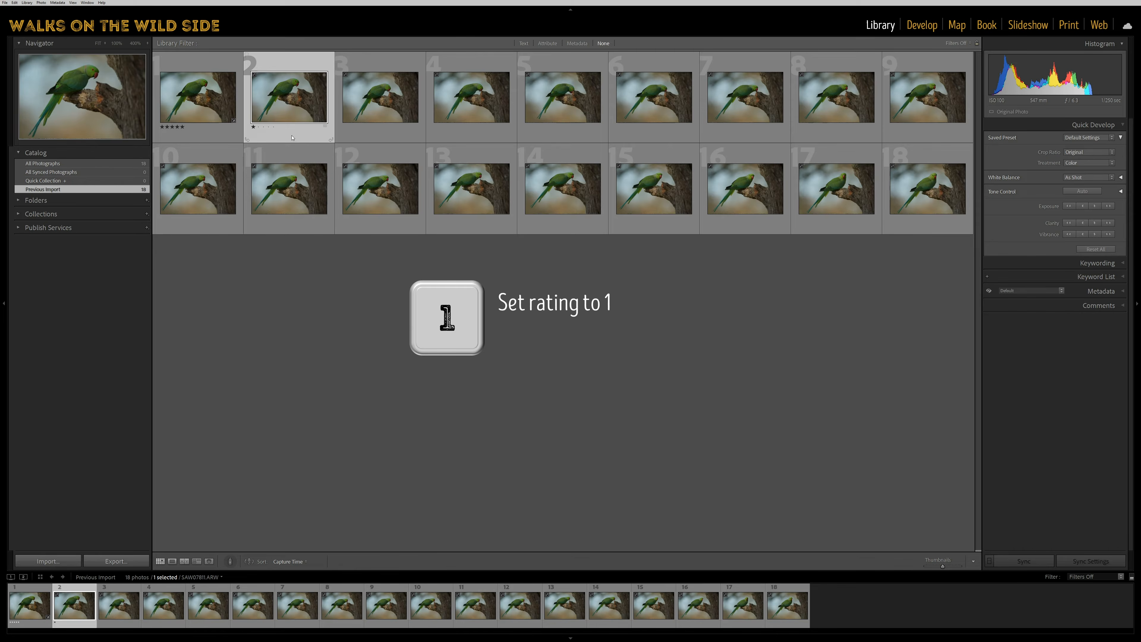
Rate the third photo two stars, the fourth three stars and the fifth four stars.
{"action": "key", "text": "2"}
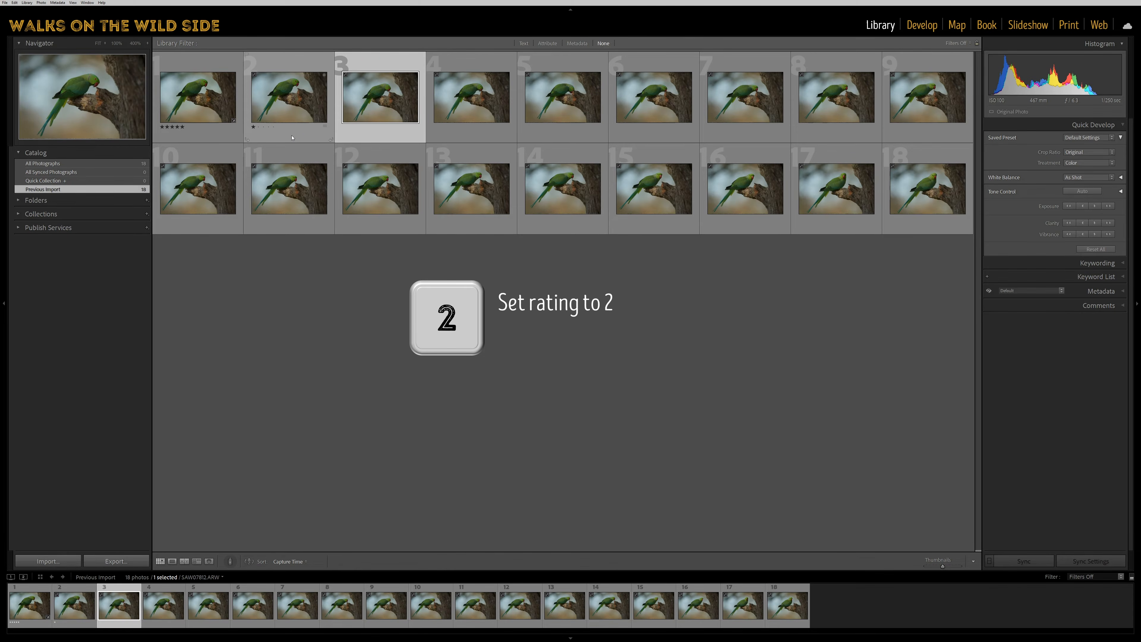
{"action": "key", "text": "2"}
{"action": "key", "text": "3"}
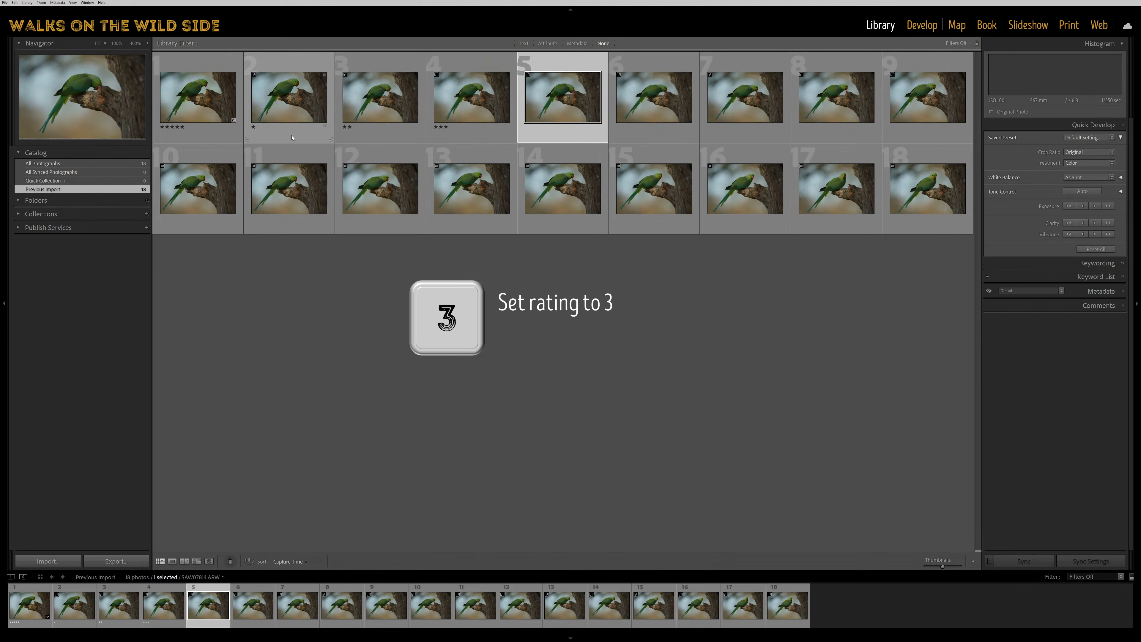
{"action": "key", "text": "4"}
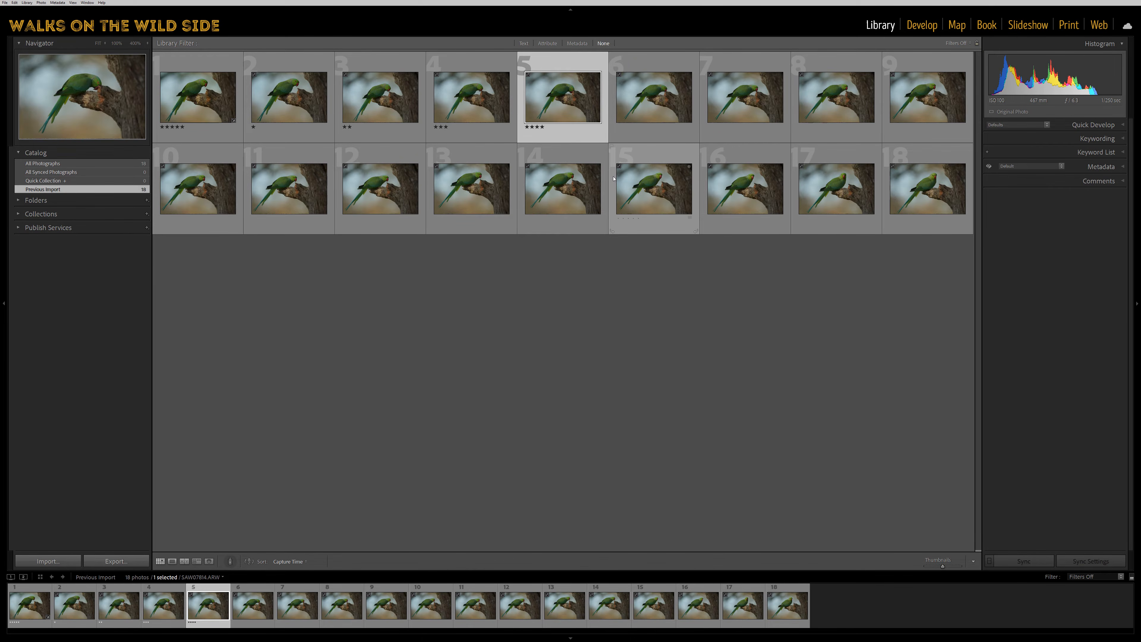
Rate the sixth photo one star and the seventh two stars, advancing to the next photo with each rating.
{"action": "key", "text": "Right"}
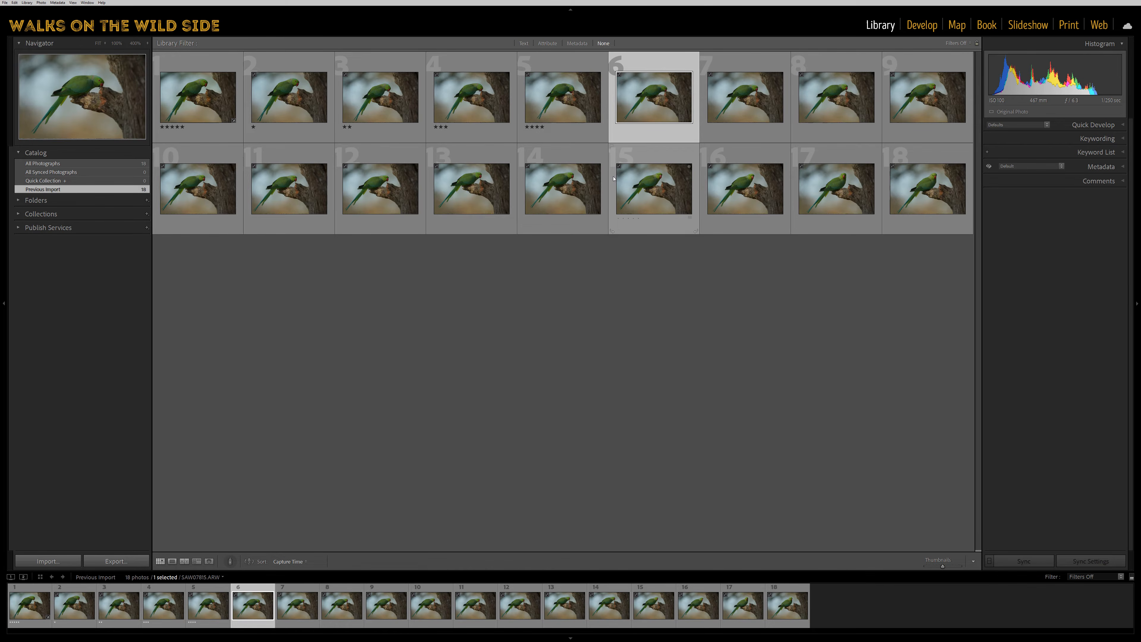
{"action": "key", "text": "shift+1"}
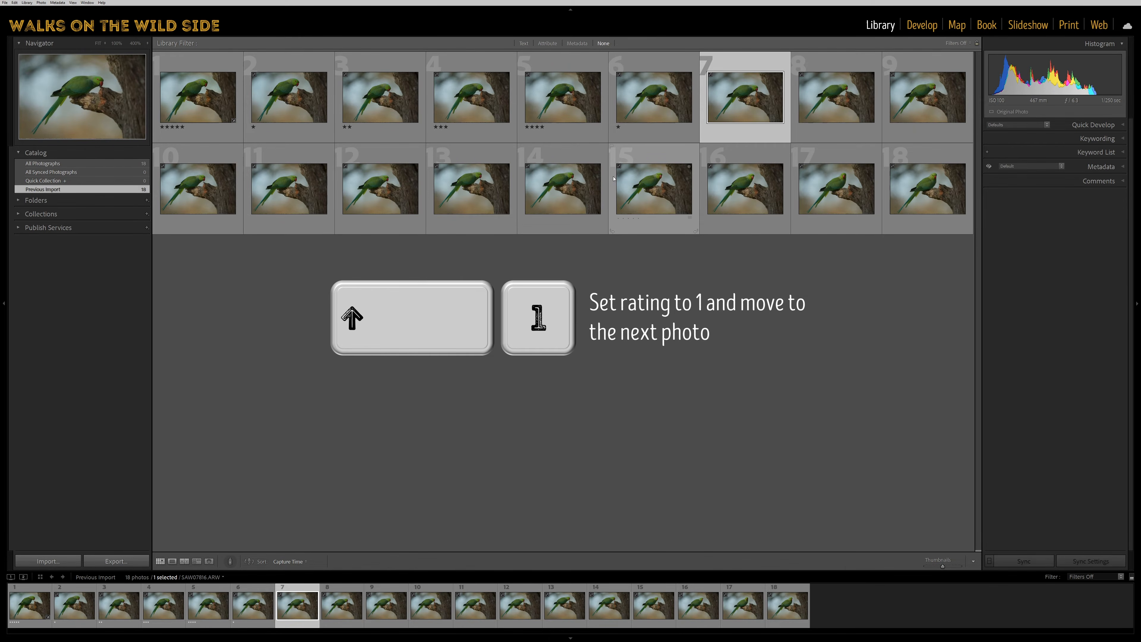
{"action": "key", "text": "shift+2"}
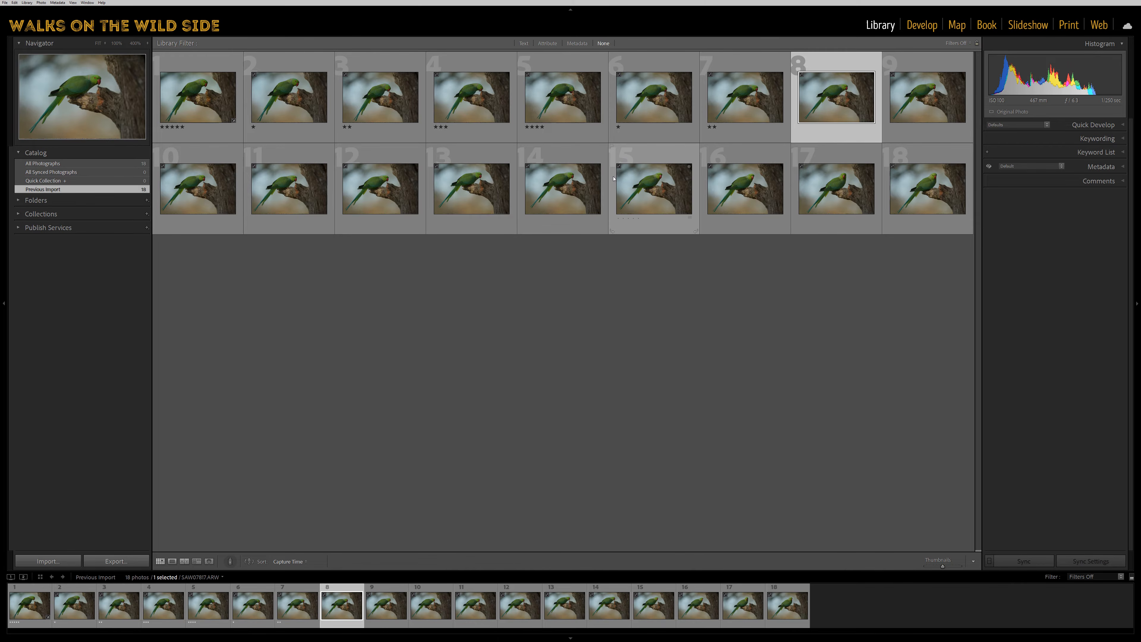
Cycle the eighth photo's colour label through red, yellow and green, ending on blue.
{"action": "key", "text": "6"}
{"action": "key", "text": "7"}
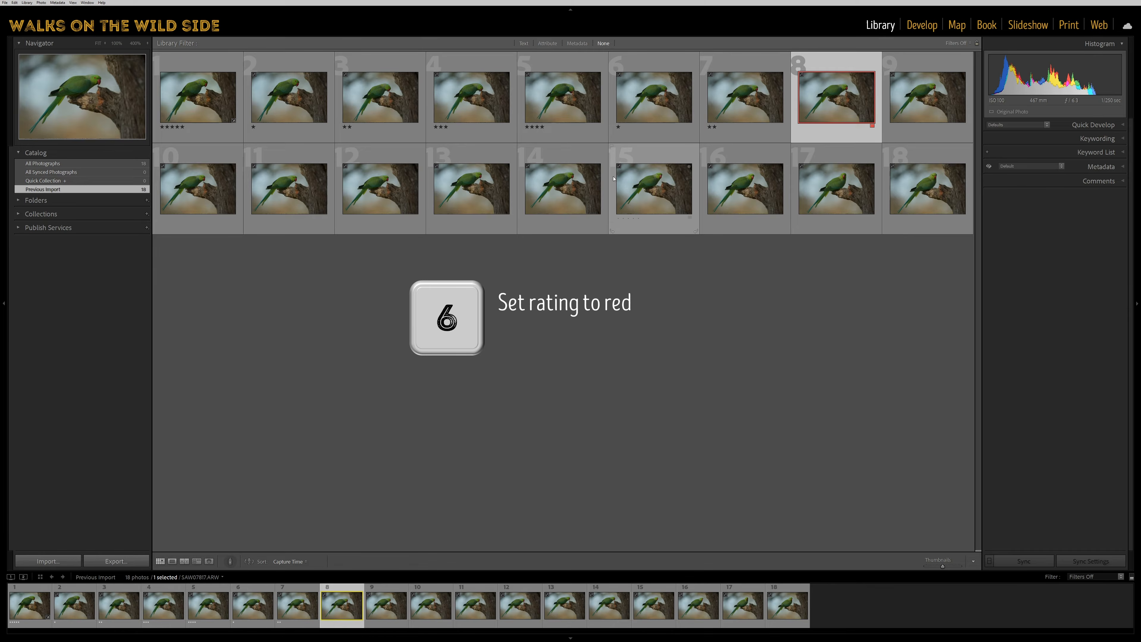
{"action": "key", "text": "8"}
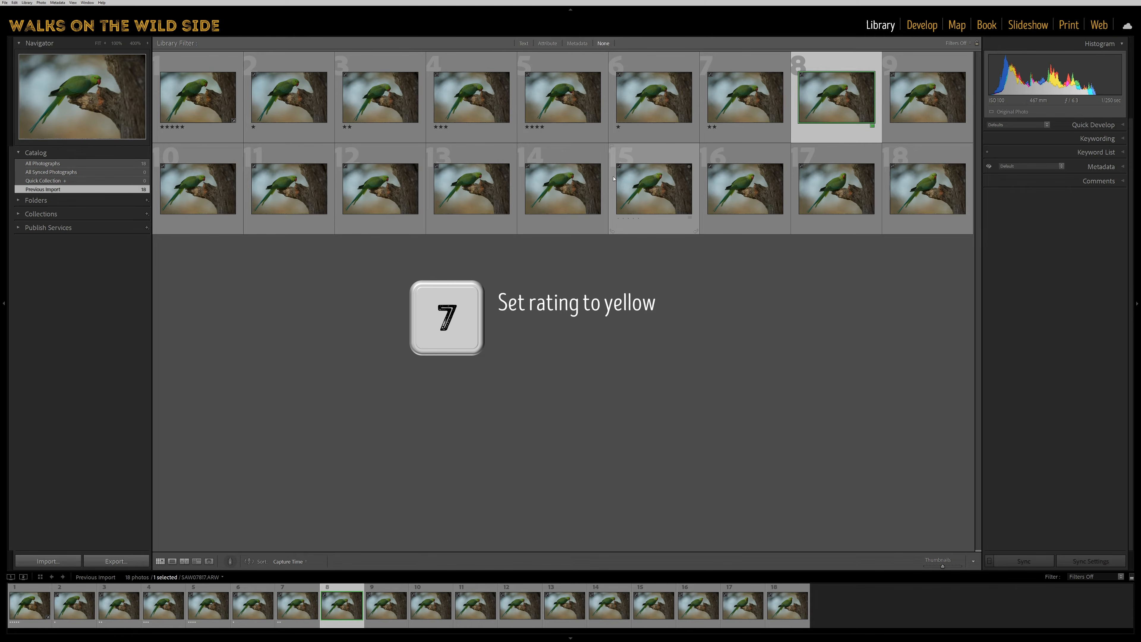
{"action": "key", "text": "9"}
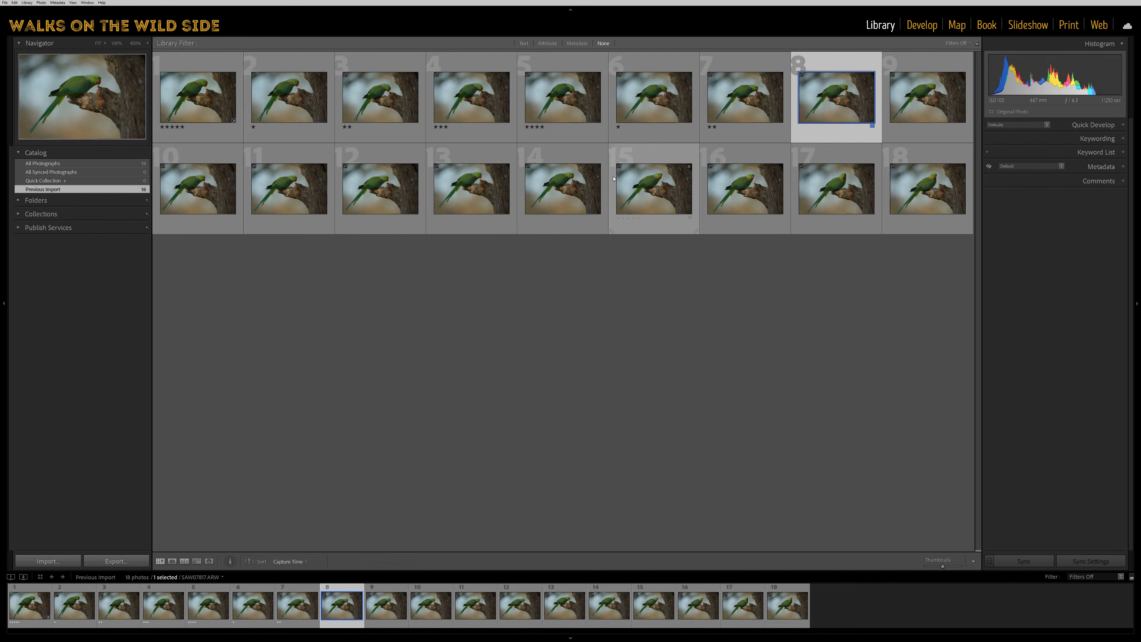
Label the ninth photo red and the tenth photo yellow, advancing to the next photo with each label.
{"action": "key", "text": "Right"}
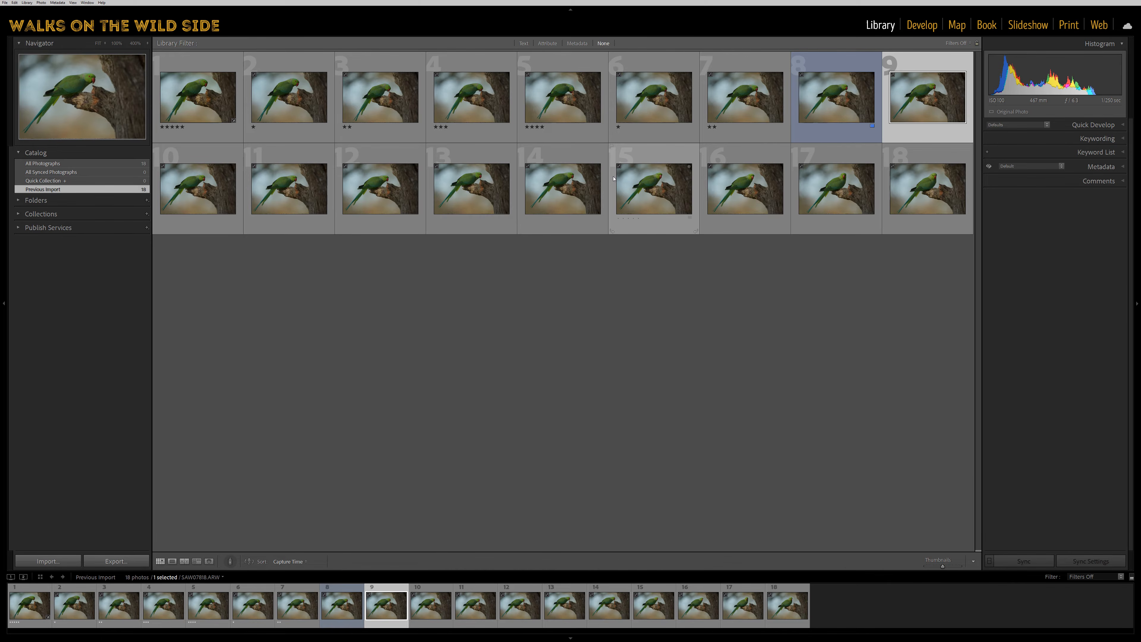
{"action": "key", "text": "shift+6"}
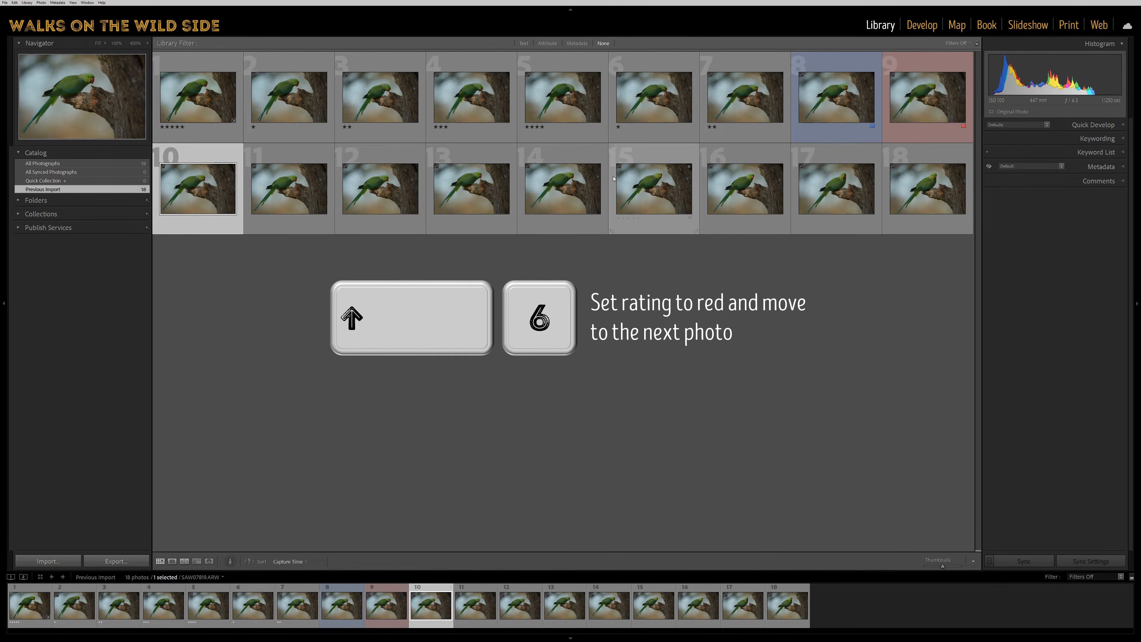
{"action": "key", "text": "shift+7"}
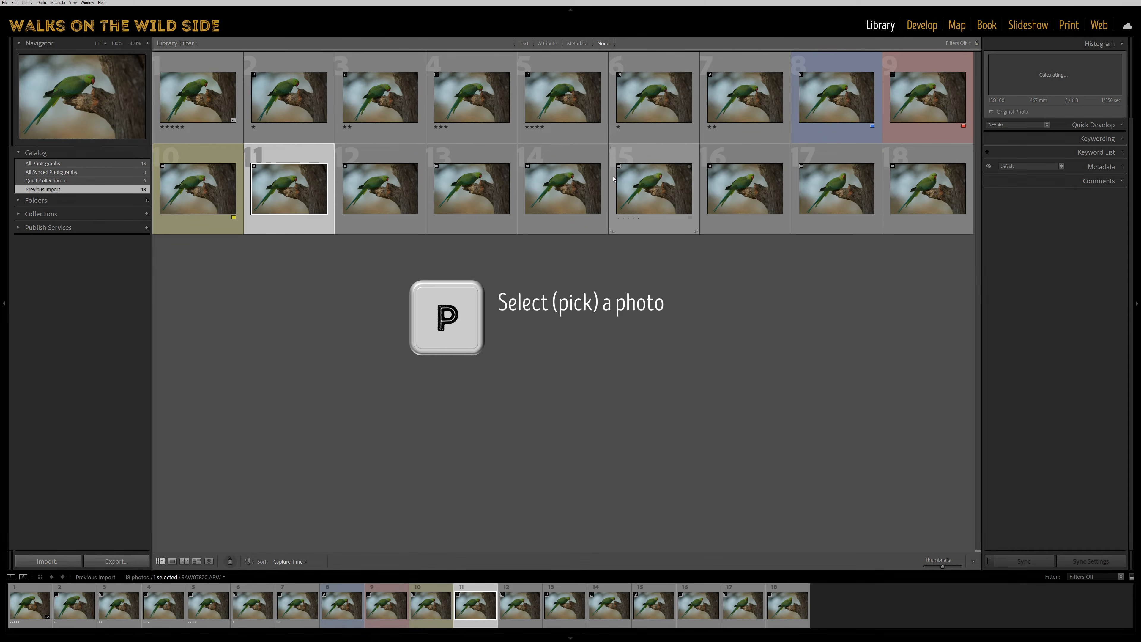
Flag the eleventh photo as a pick, and mark the twelfth as rejected before removing its flag.
{"action": "key", "text": "p"}
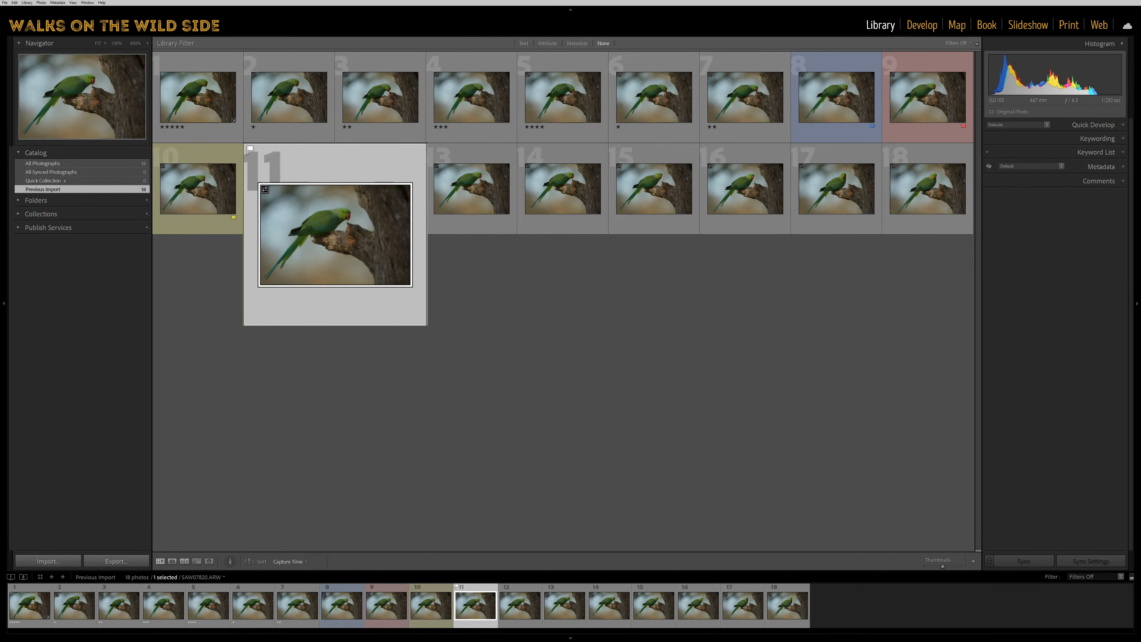
{"action": "left_click", "coordinate": [375, 208]}
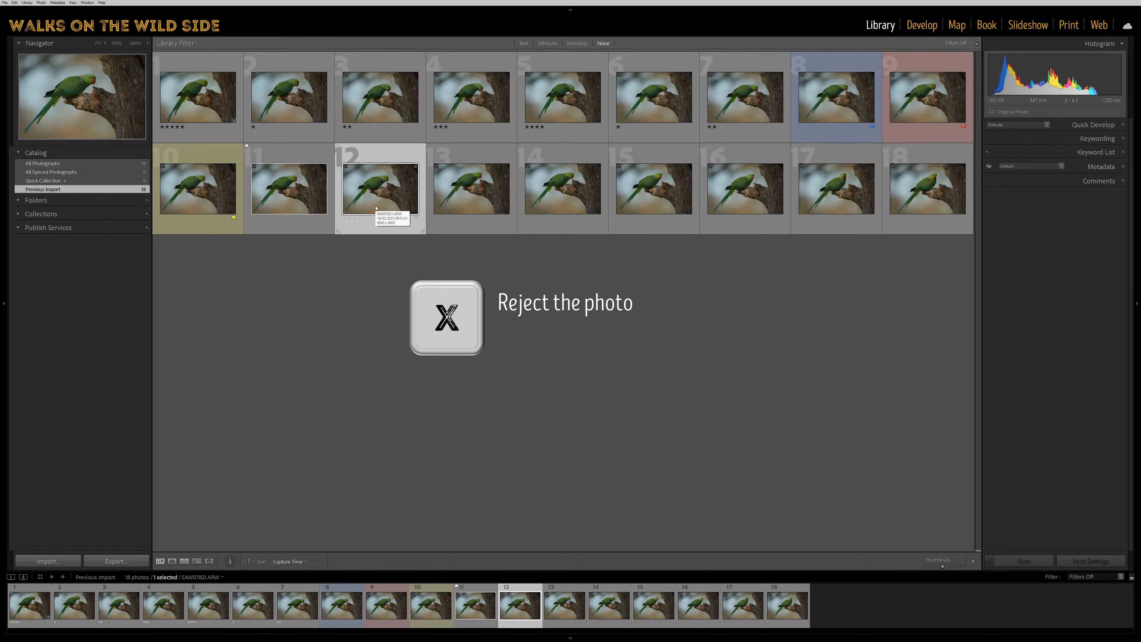
{"action": "key", "text": "x"}
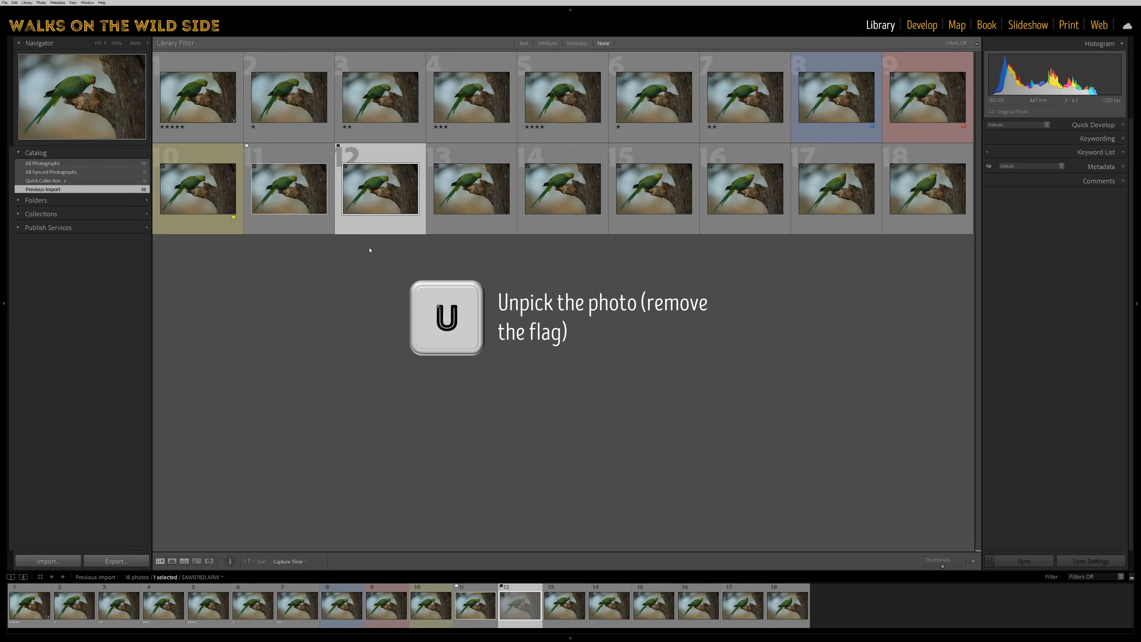
{"action": "key", "text": "u"}
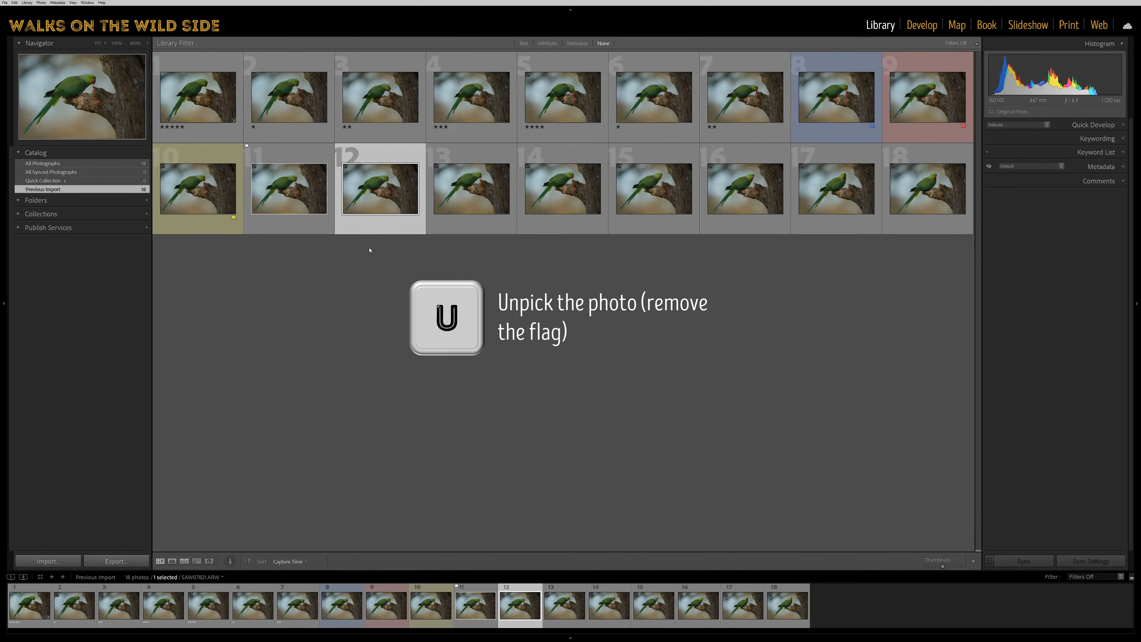
Clear the third photo's star rating and the eighth photo's blue colour label.
{"action": "left_click", "coordinate": [389, 116]}
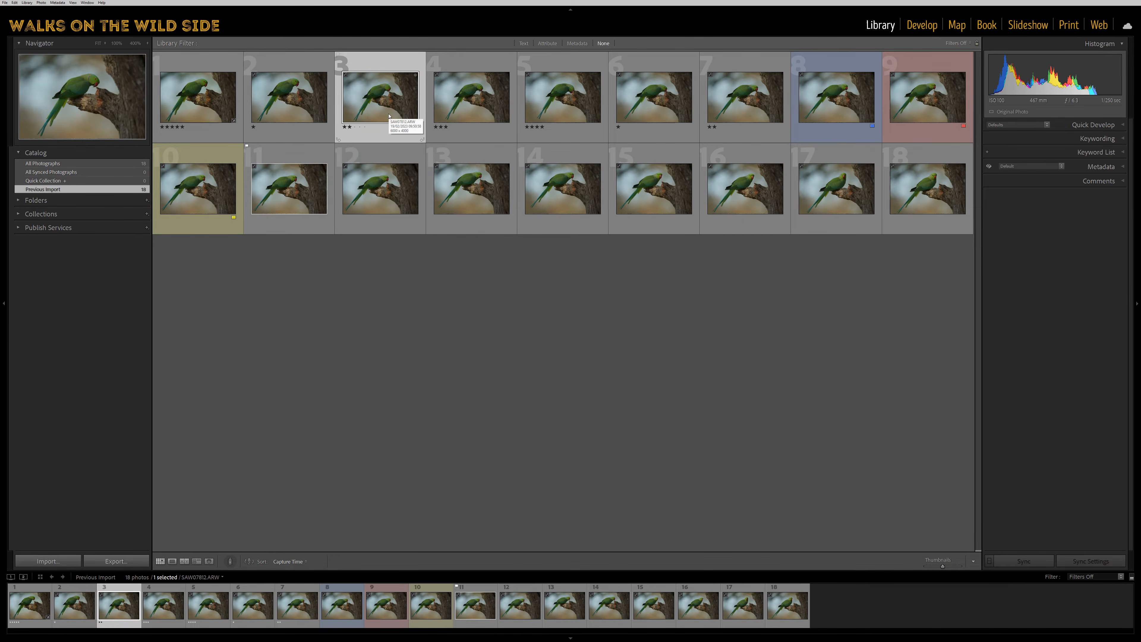
{"action": "key", "text": "0"}
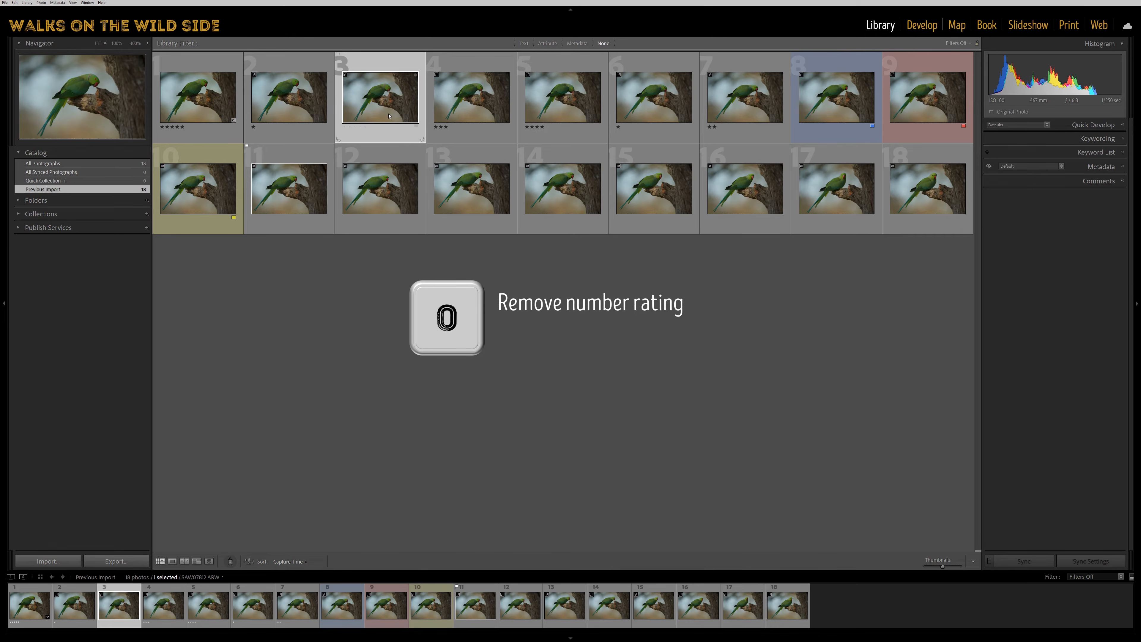
{"action": "left_click", "coordinate": [821, 107]}
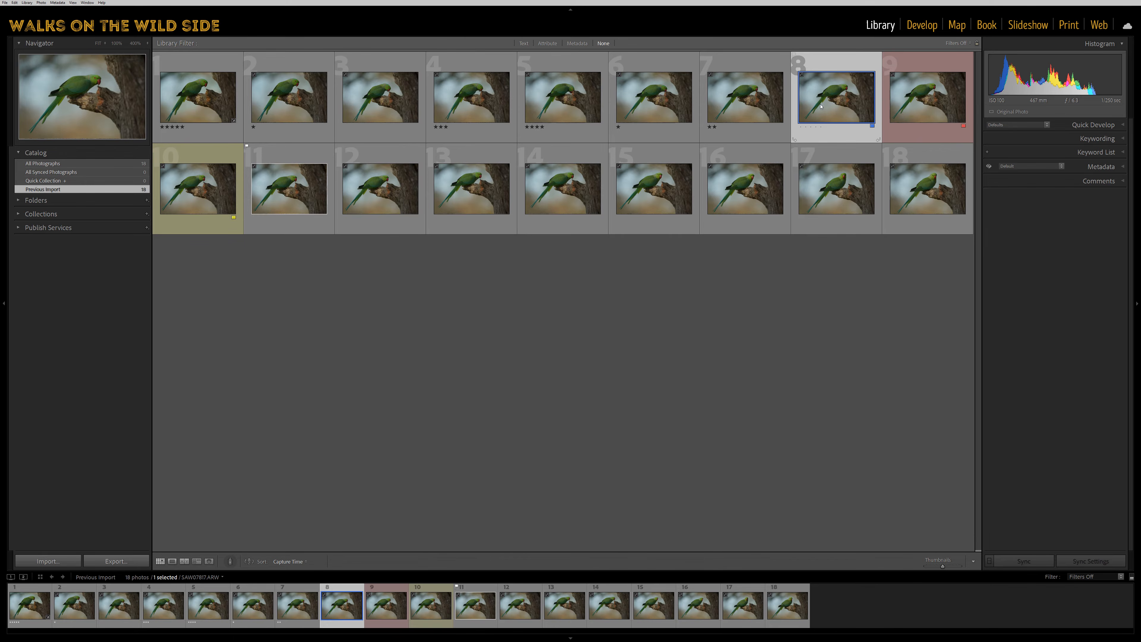
{"action": "key", "text": "9"}
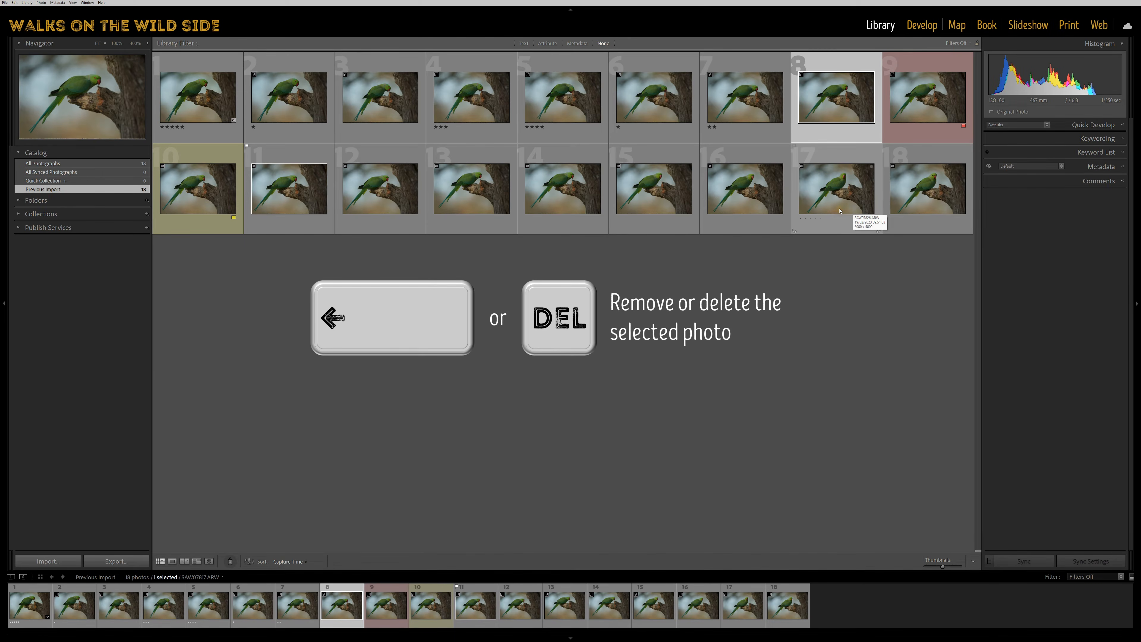
Bring up and dismiss the removal confirmation for the eighth photo, and remove the red-labelled ninth photo from the catalog.
{"action": "key", "text": "BackSpace"}
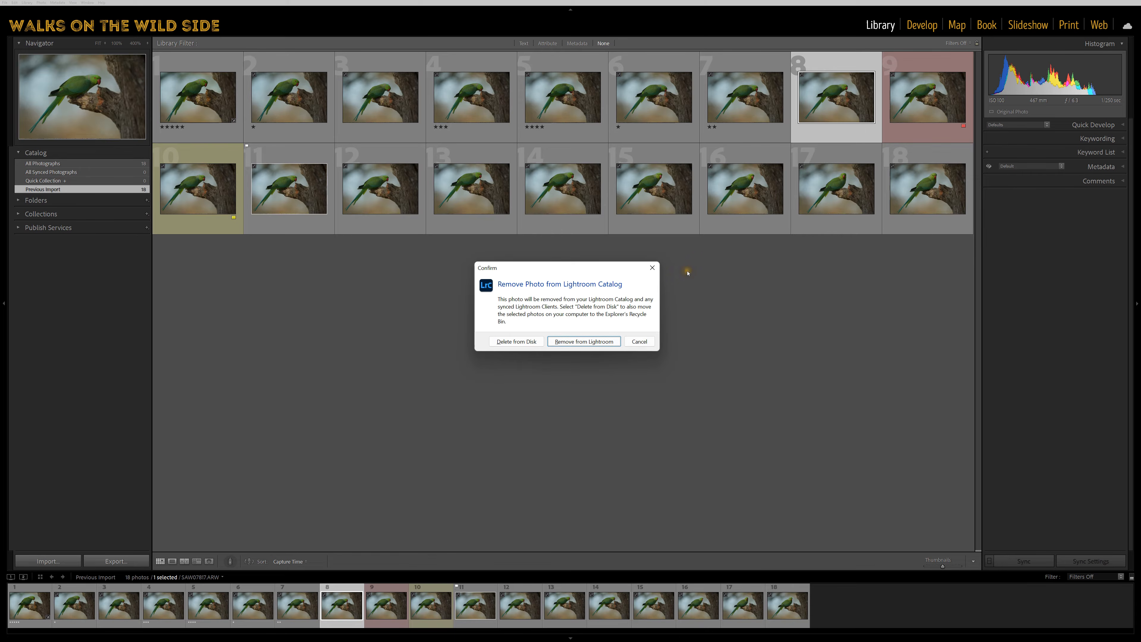
{"action": "key", "text": "Return"}
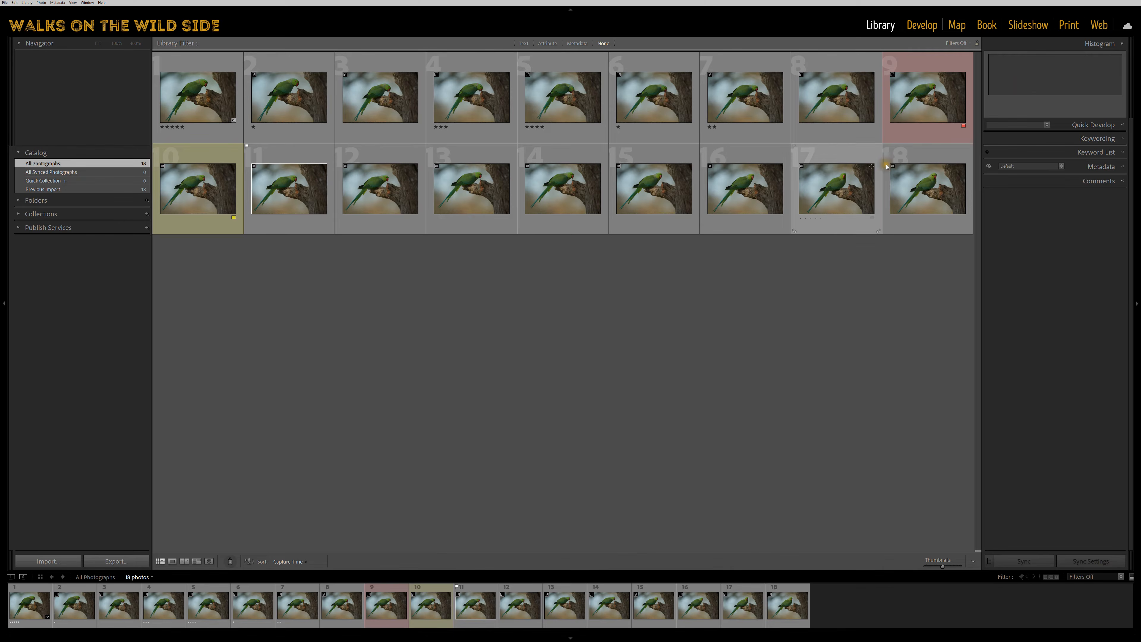
{"action": "left_click", "coordinate": [912, 120]}
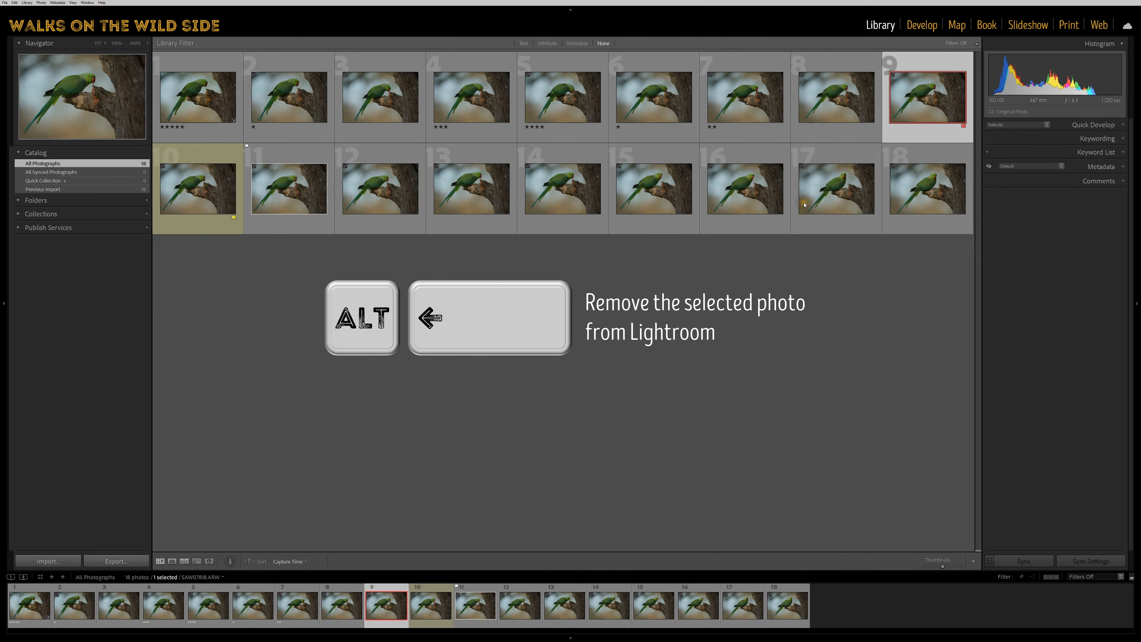
{"action": "key", "text": "alt+BackSpace"}
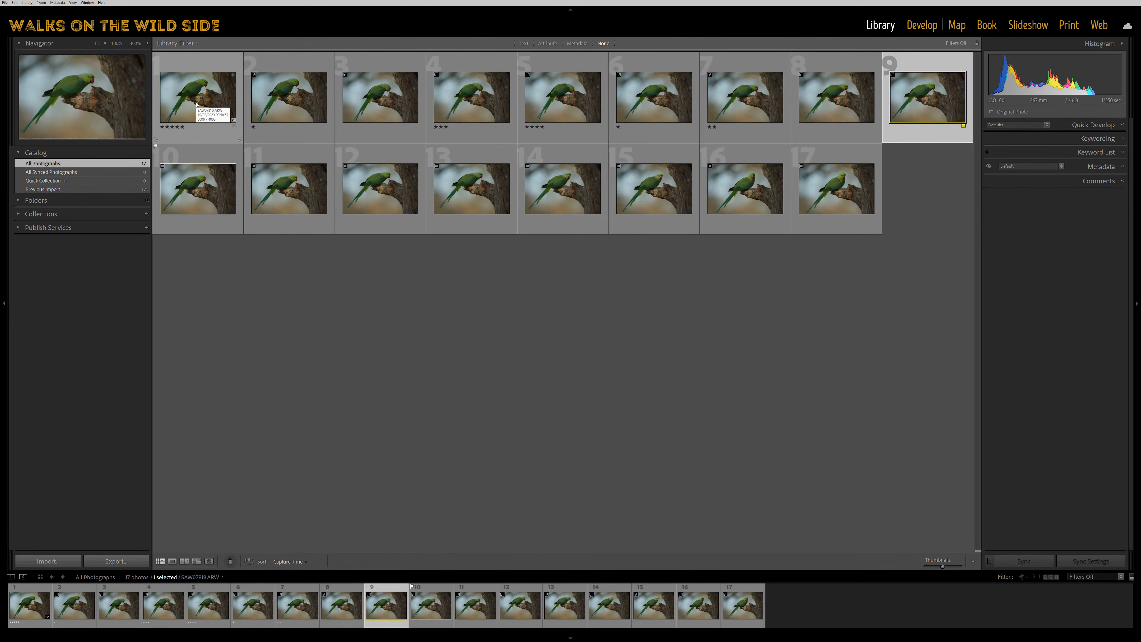
View the file naming setting in the rename dialog for the twelfth photo and cancel without renaming it.
{"action": "left_click", "coordinate": [382, 200]}
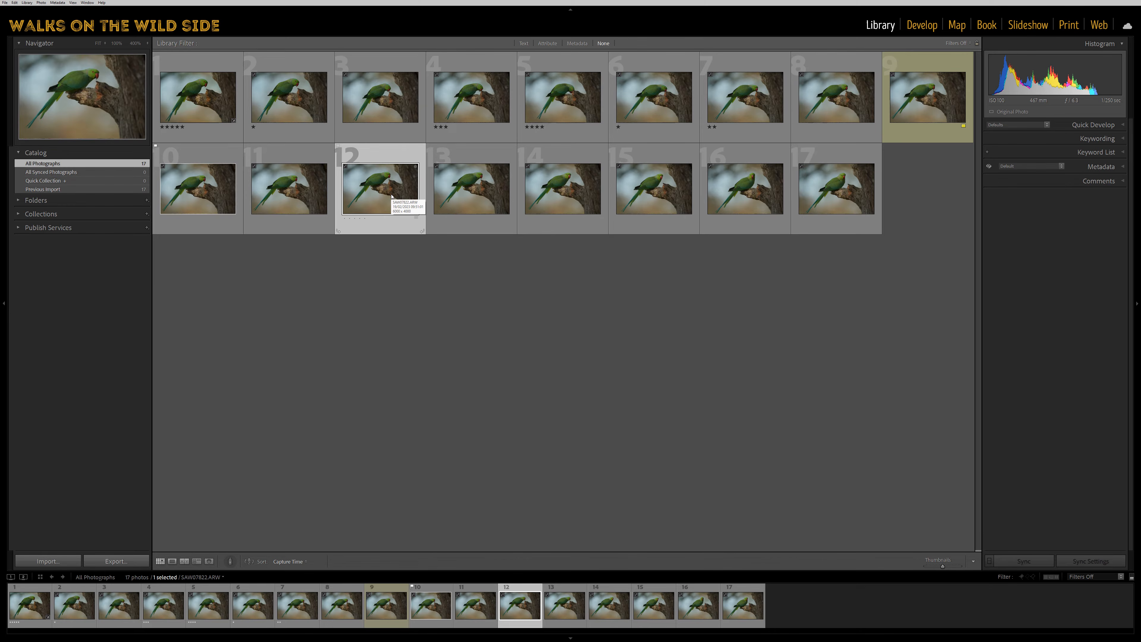
{"action": "key", "text": "F2"}
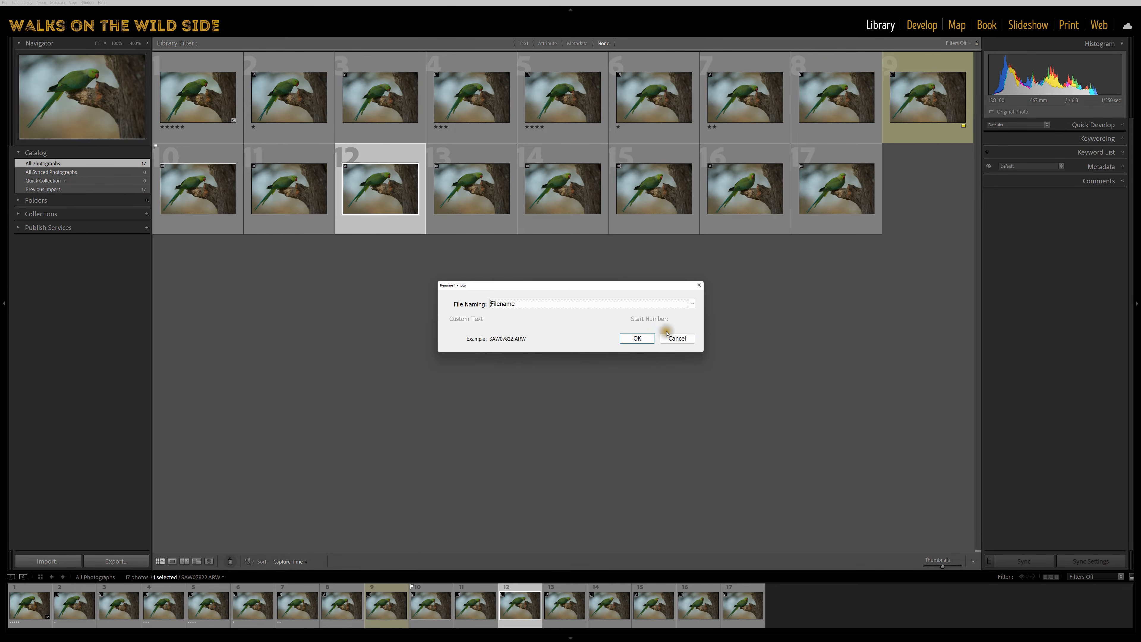
{"action": "left_click", "coordinate": [682, 342]}
Select all photos in the grid and group them into a single stack.
{"action": "left_click", "coordinate": [285, 265]}
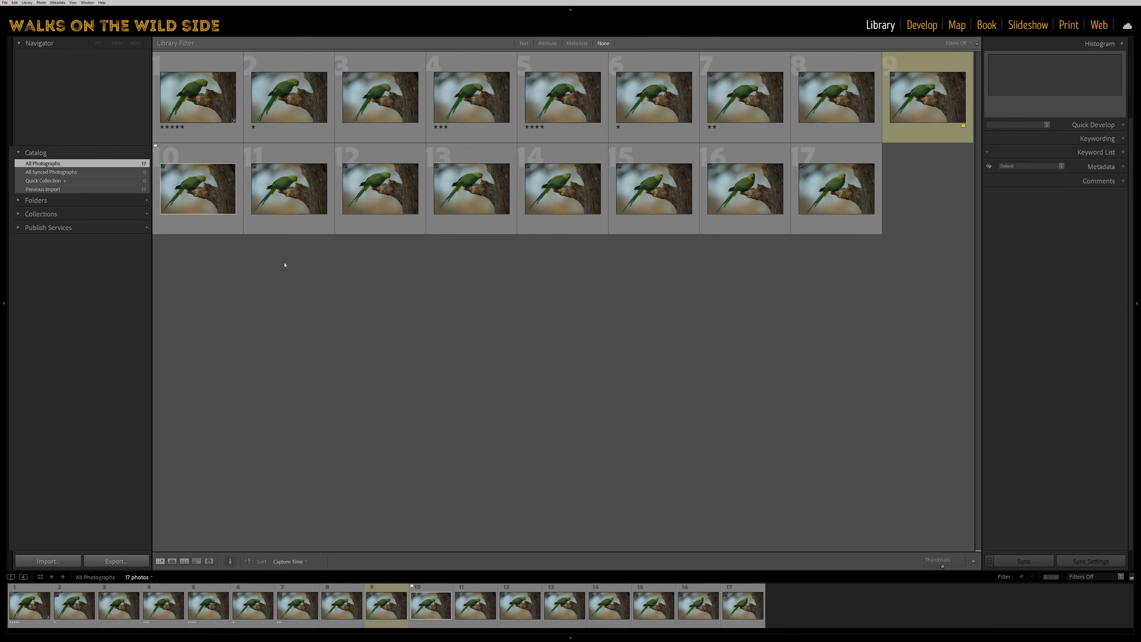
{"action": "key", "text": "ctrl+a"}
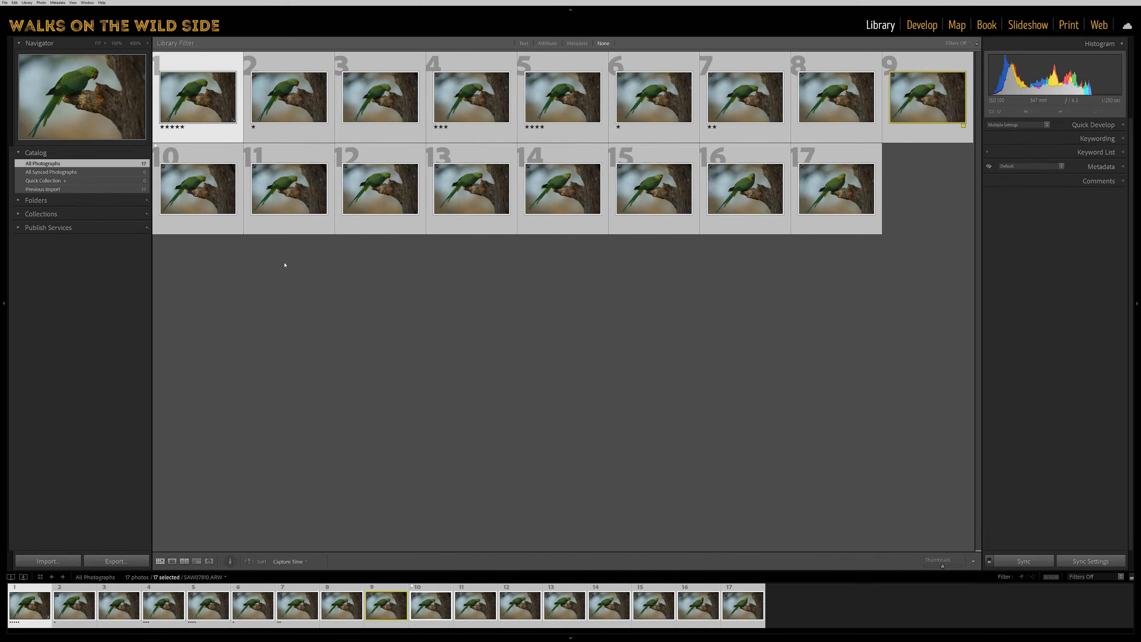
{"action": "key", "text": "ctrl+g"}
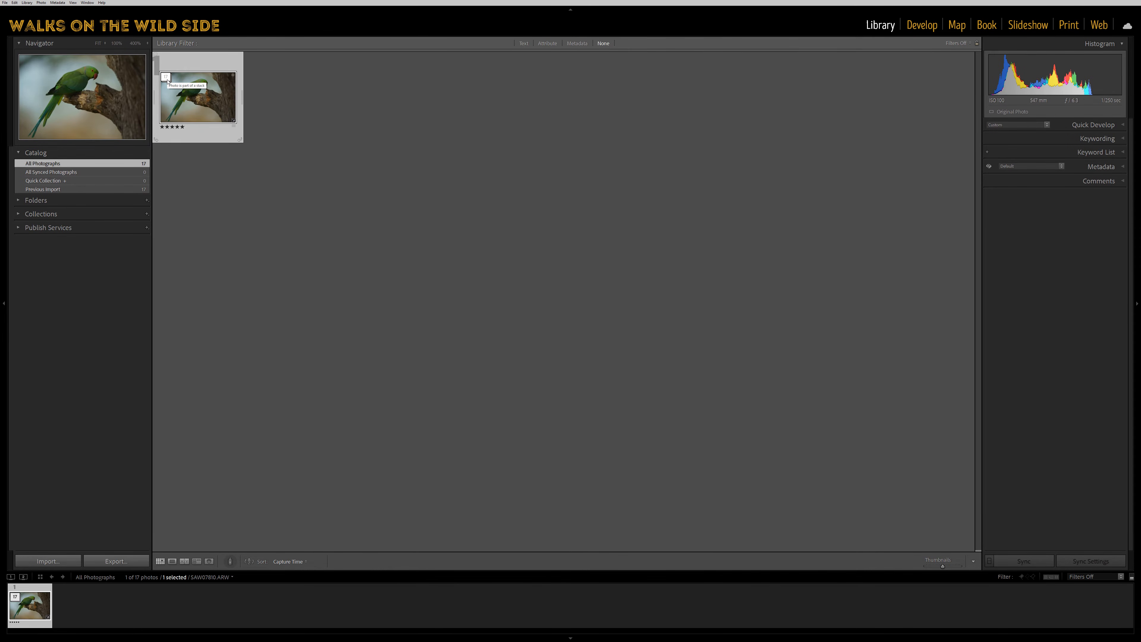
Expand and collapse the photo stack, and ungroup it back into individual photos.
{"action": "left_click", "coordinate": [167, 77]}
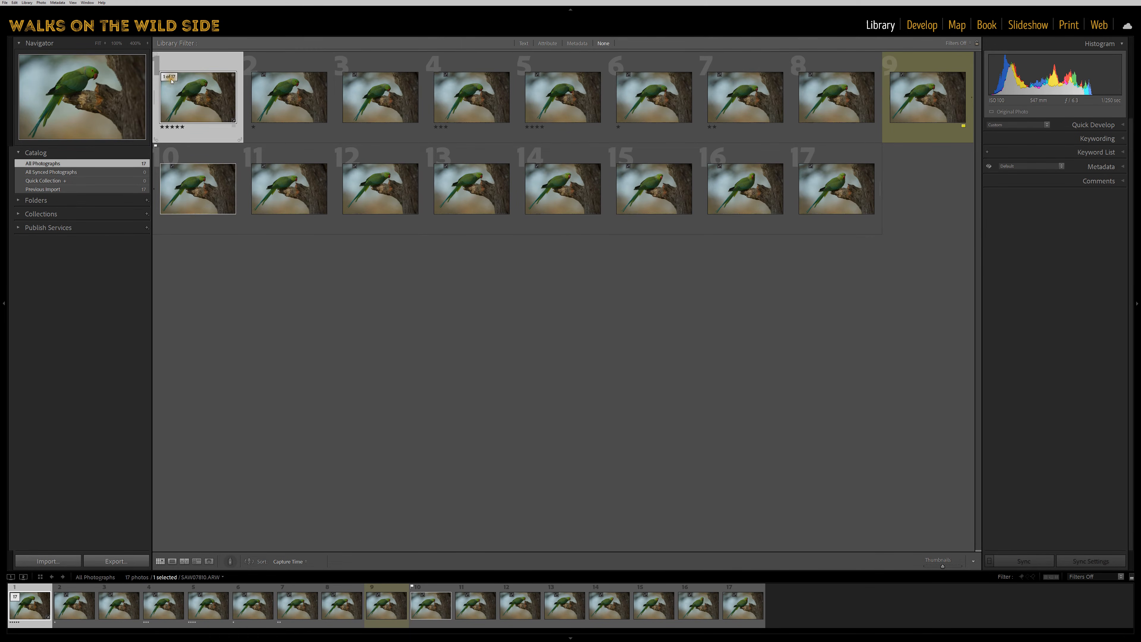
{"action": "left_click", "coordinate": [170, 78]}
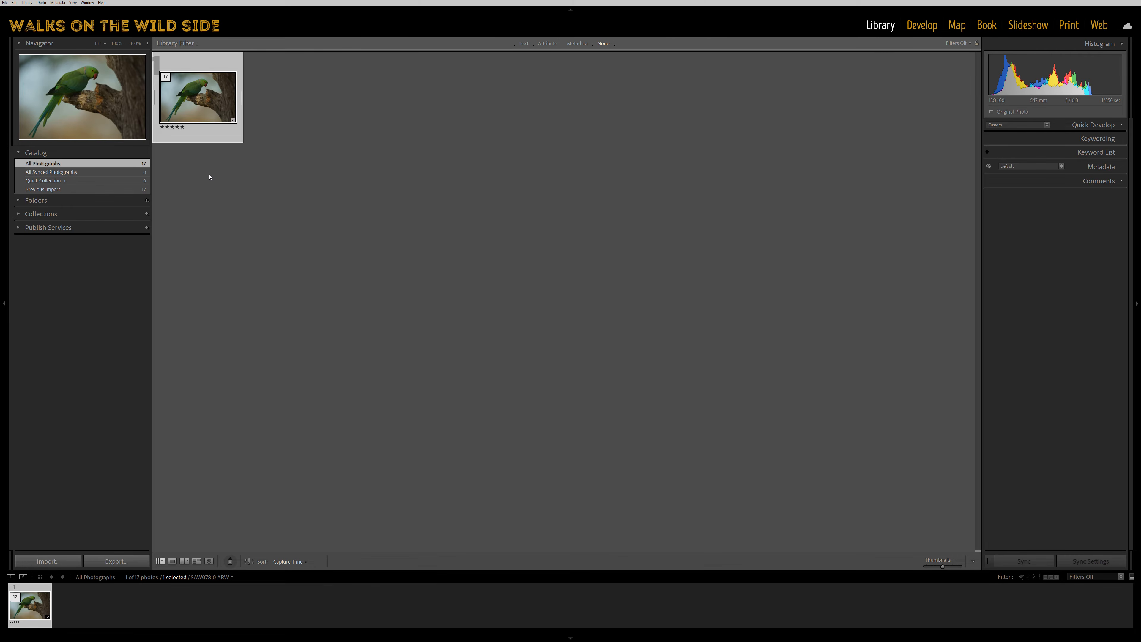
{"action": "key", "text": "ctrl+shift+g"}
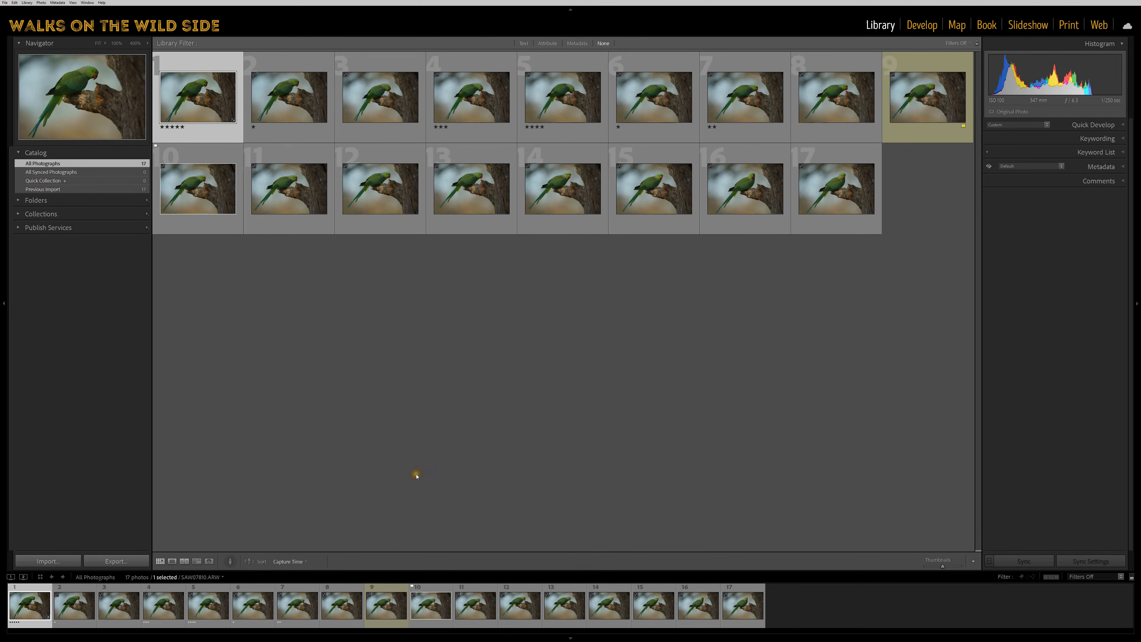
Examine the external editors offered for editing the tenth photo and dismiss the list without choosing one.
{"action": "right_click", "coordinate": [431, 611]}
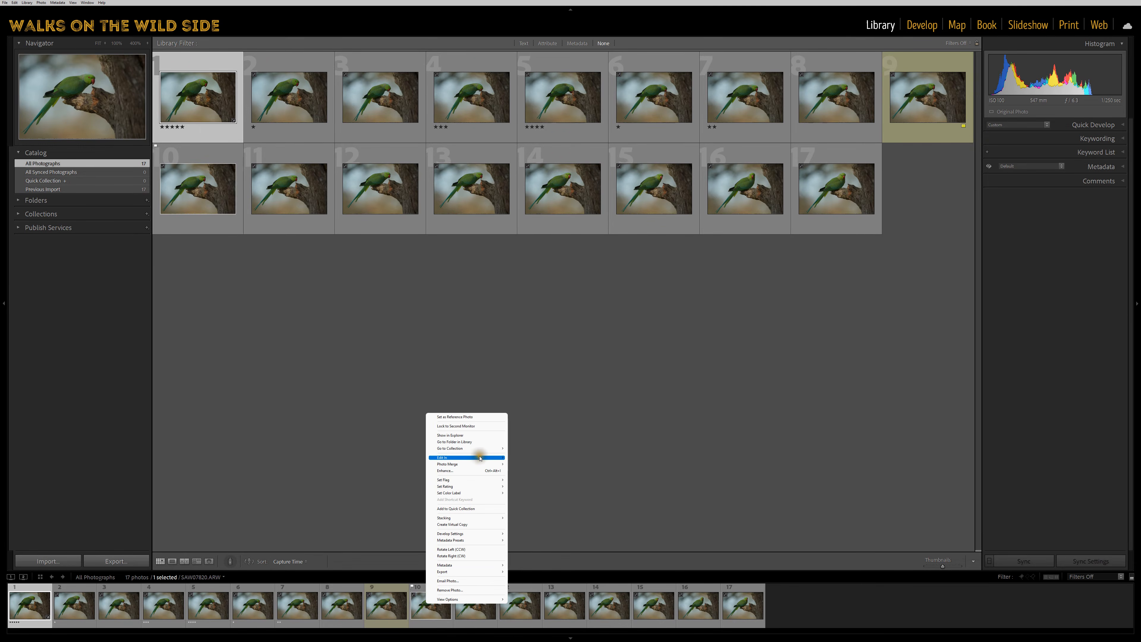
{"action": "mouse_move", "coordinate": [476, 458]}
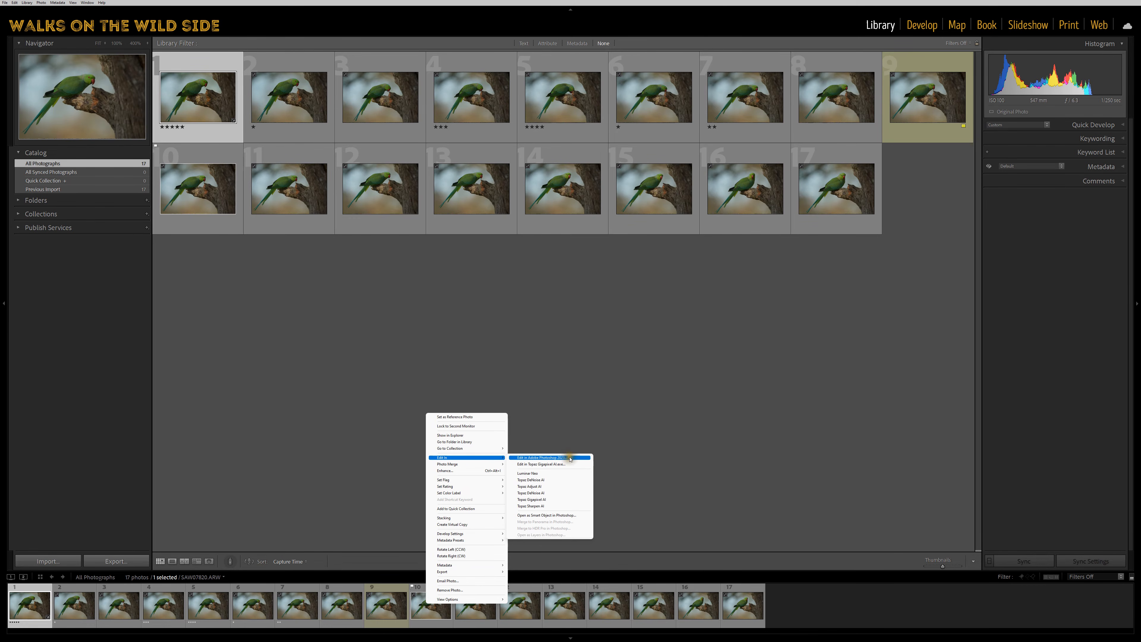
{"action": "left_click", "coordinate": [774, 489]}
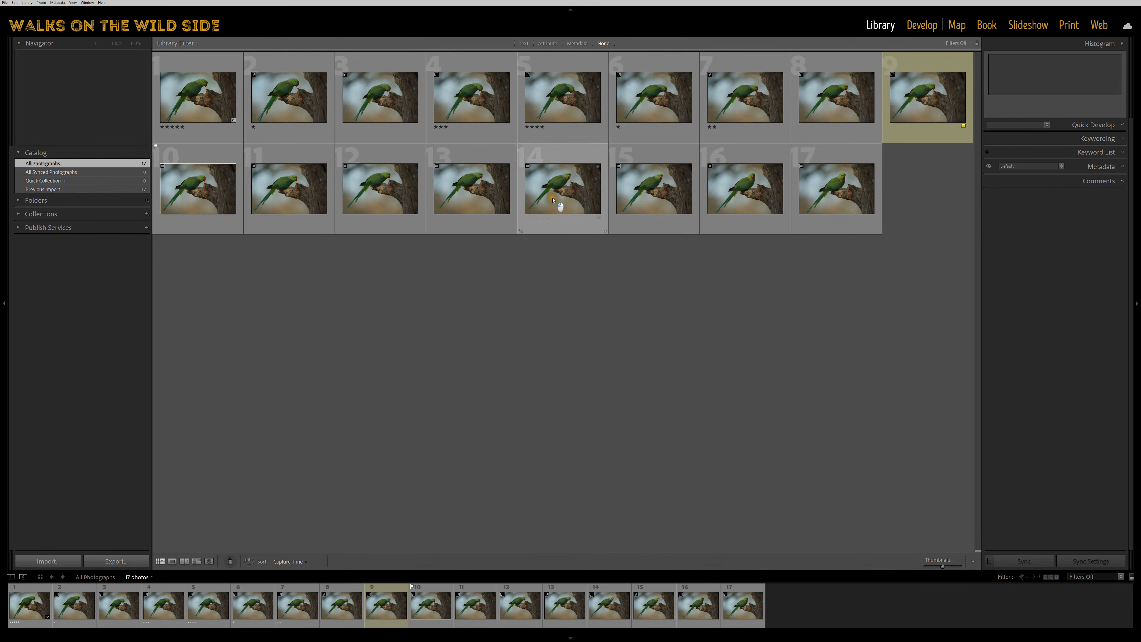
Open the fourteenth photo in Photoshop, then back in Lightroom Classic show its file in Explorer and close the folder window.
{"action": "left_click", "coordinate": [562, 208]}
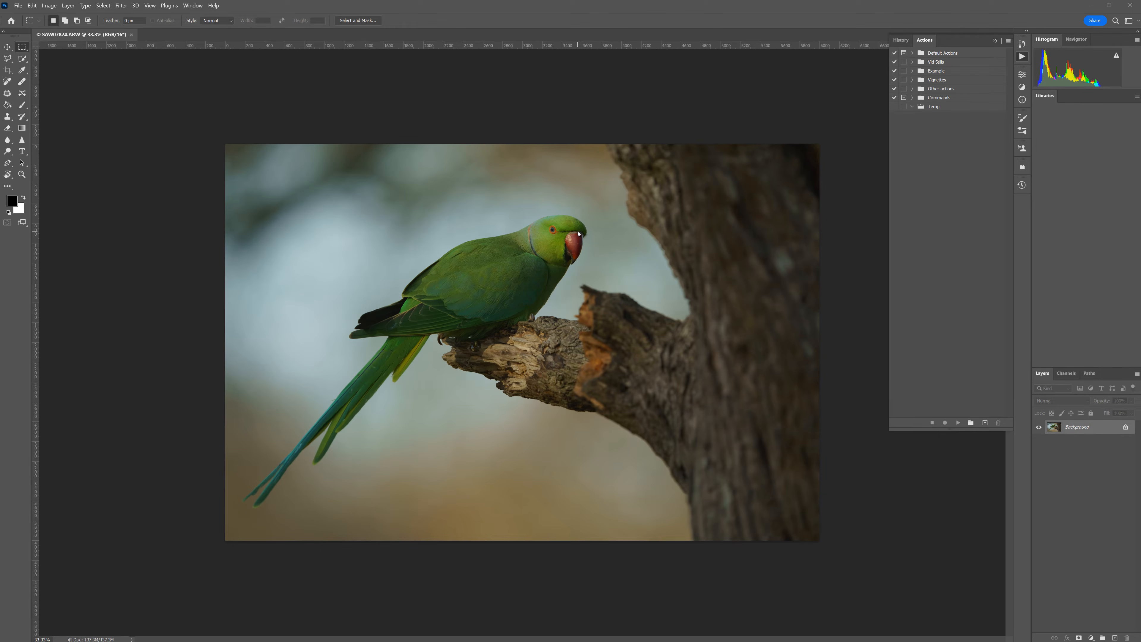
{"action": "key", "text": "alt+Tab"}
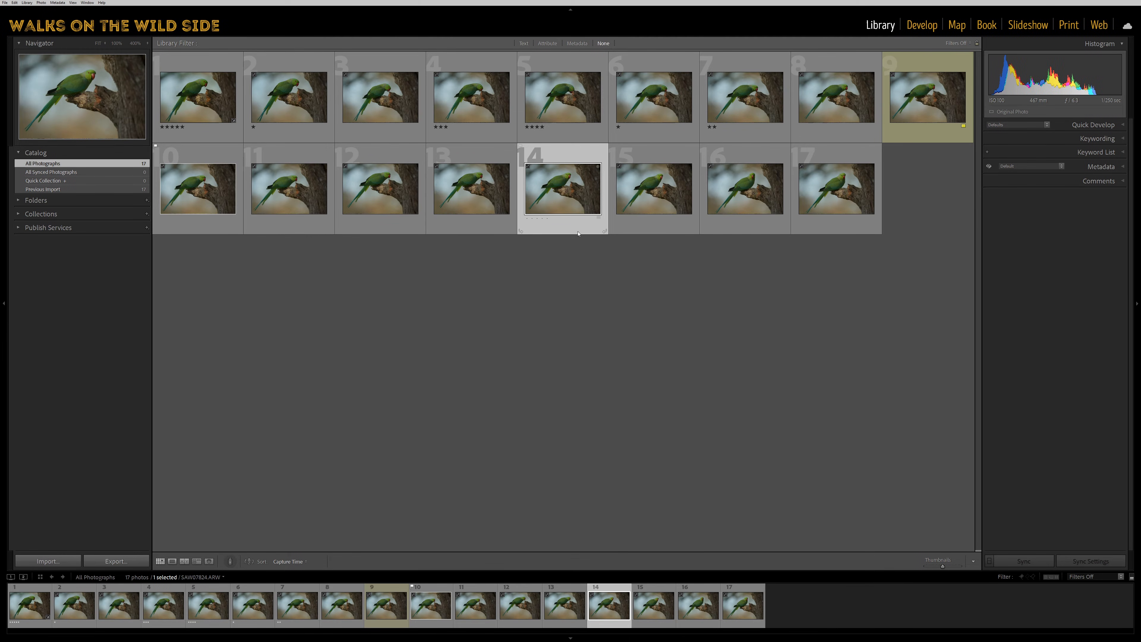
{"action": "key", "text": "ctrl+r"}
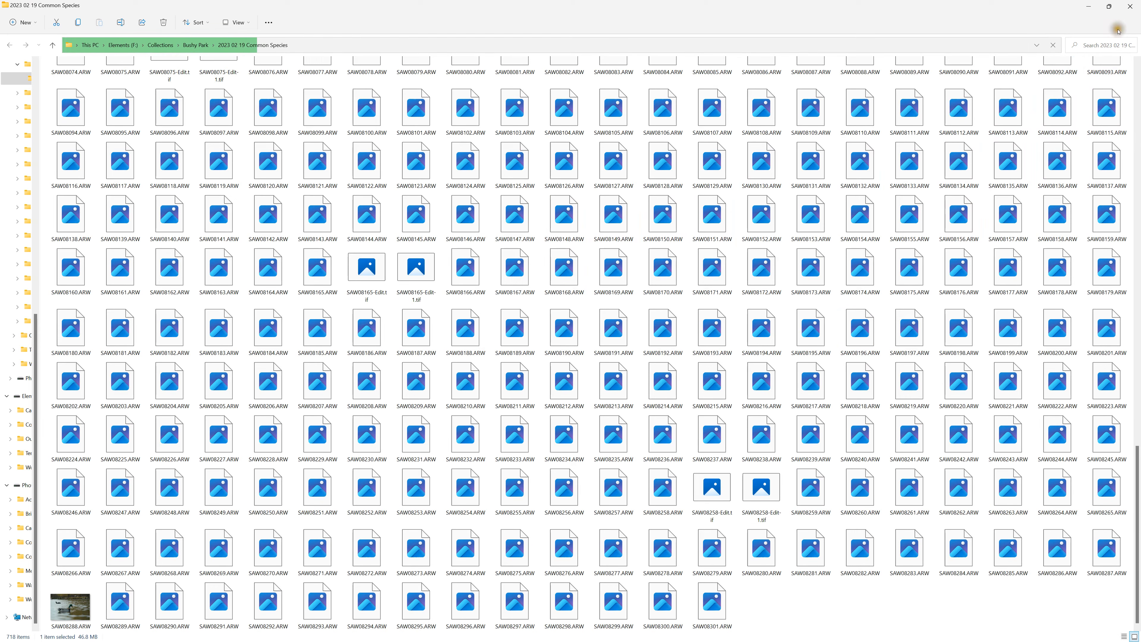
{"action": "left_click", "coordinate": [1130, 7]}
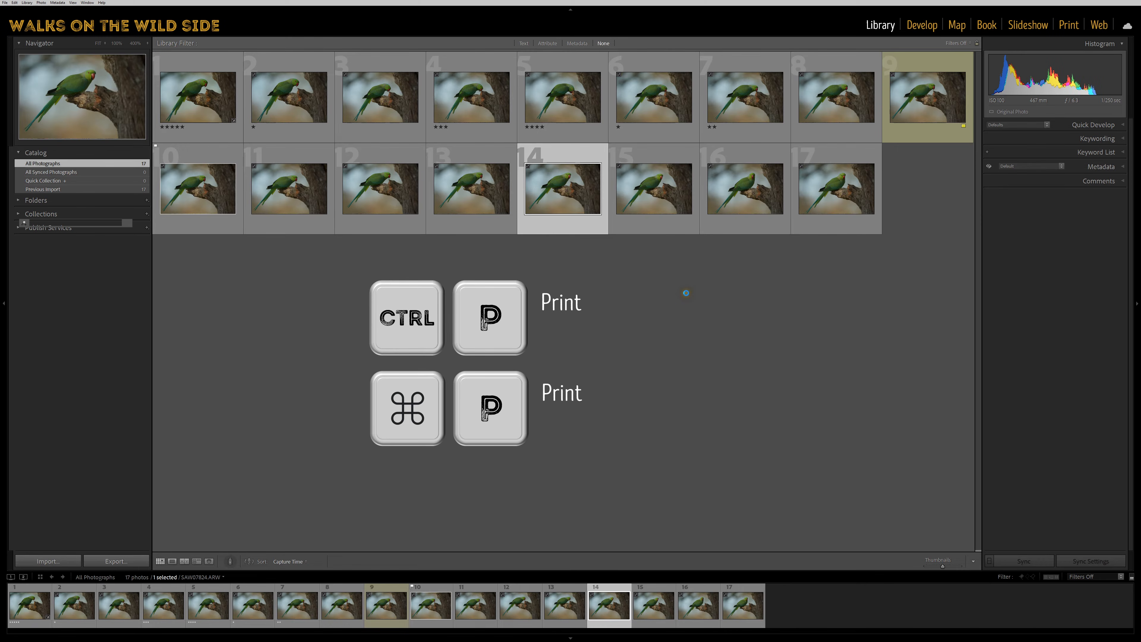
View the fourteenth photo's A4 page layout in the Print module and return to the library grid.
{"action": "key", "text": "ctrl+p"}
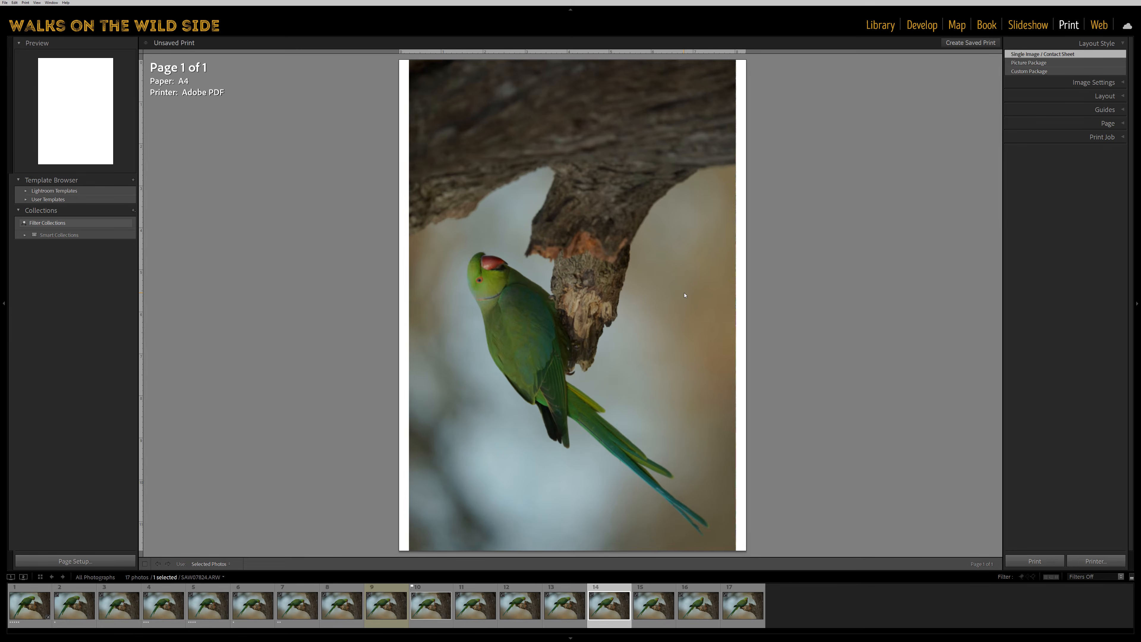
{"action": "key", "text": "g"}
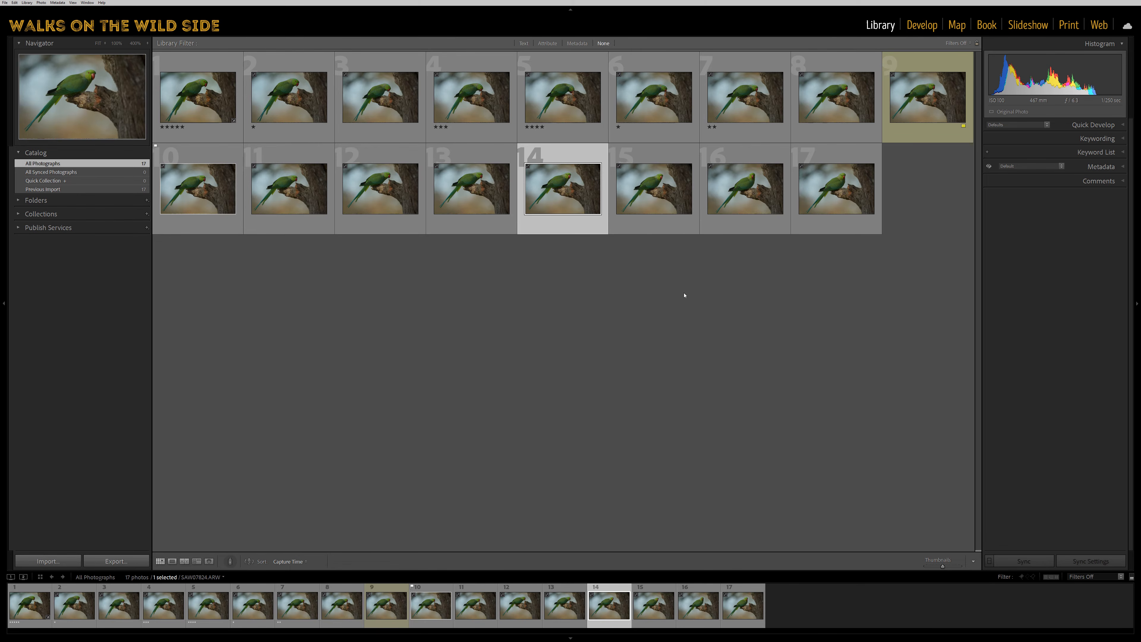
Create a virtual copy of the fourteenth photo from the library grid.
{"action": "right_click", "coordinate": [607, 615]}
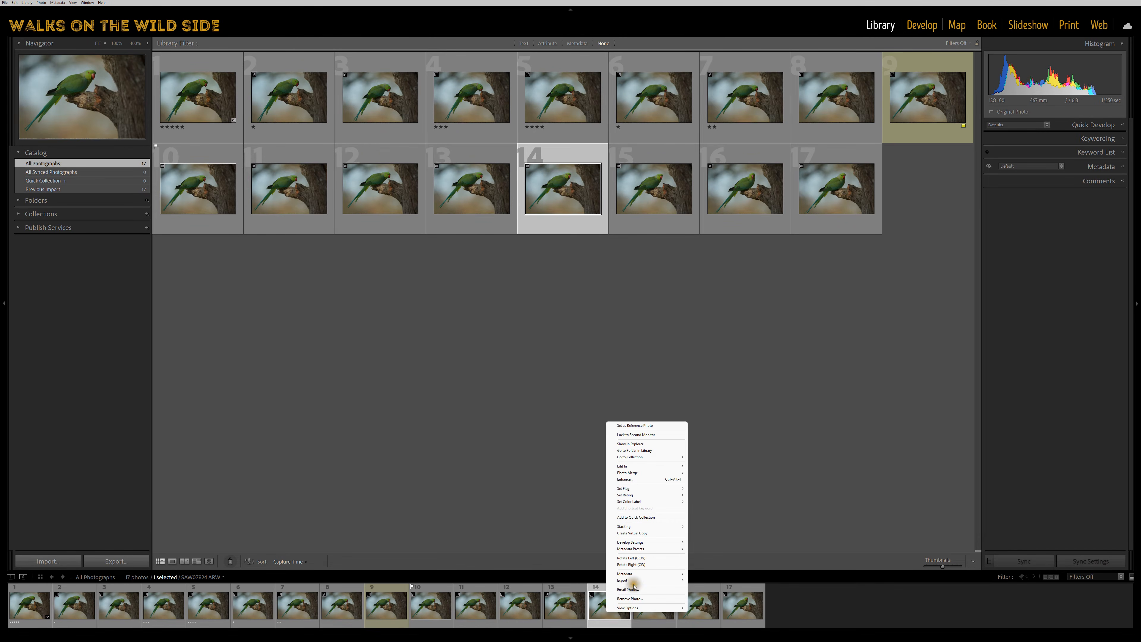
{"action": "left_click", "coordinate": [737, 512]}
{"action": "left_click", "coordinate": [732, 511]}
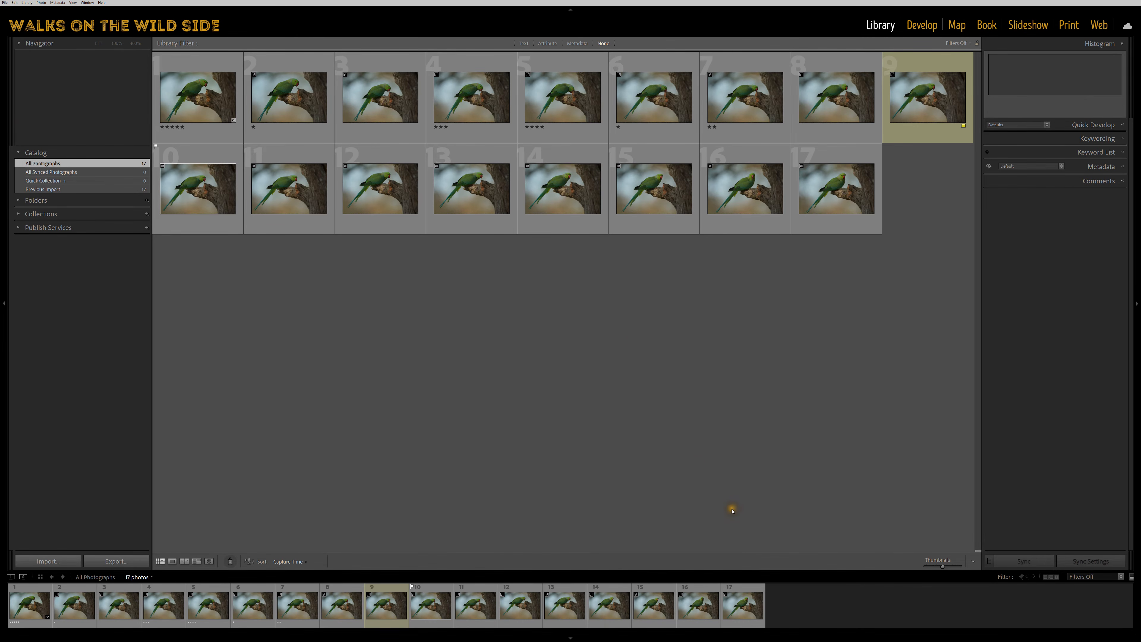
{"action": "left_click", "coordinate": [565, 220]}
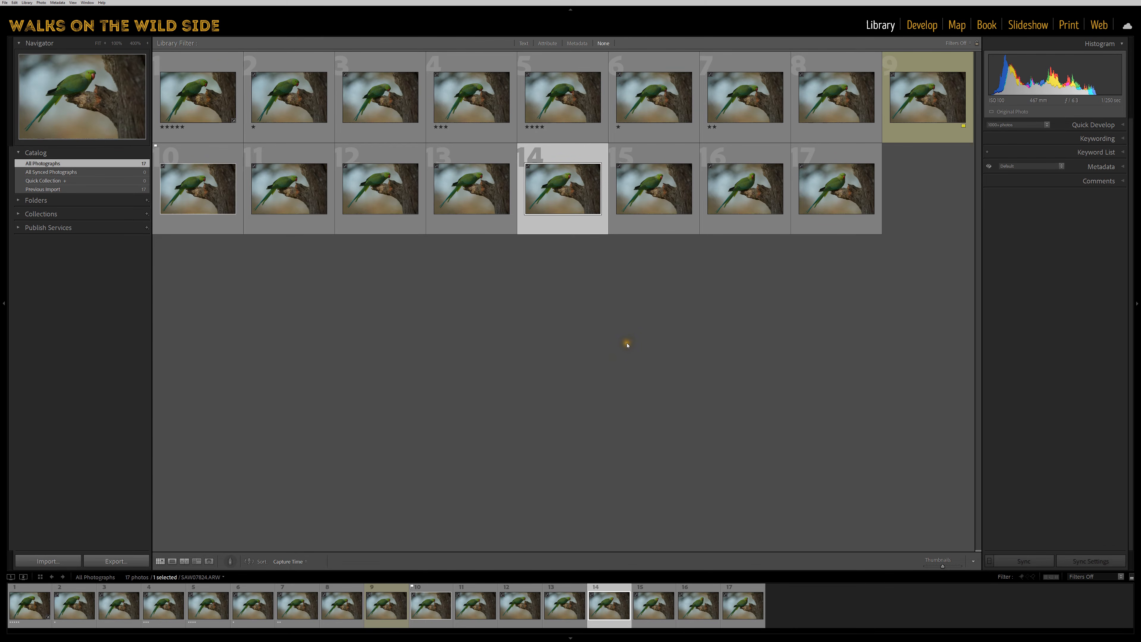
{"action": "left_click", "coordinate": [627, 346]}
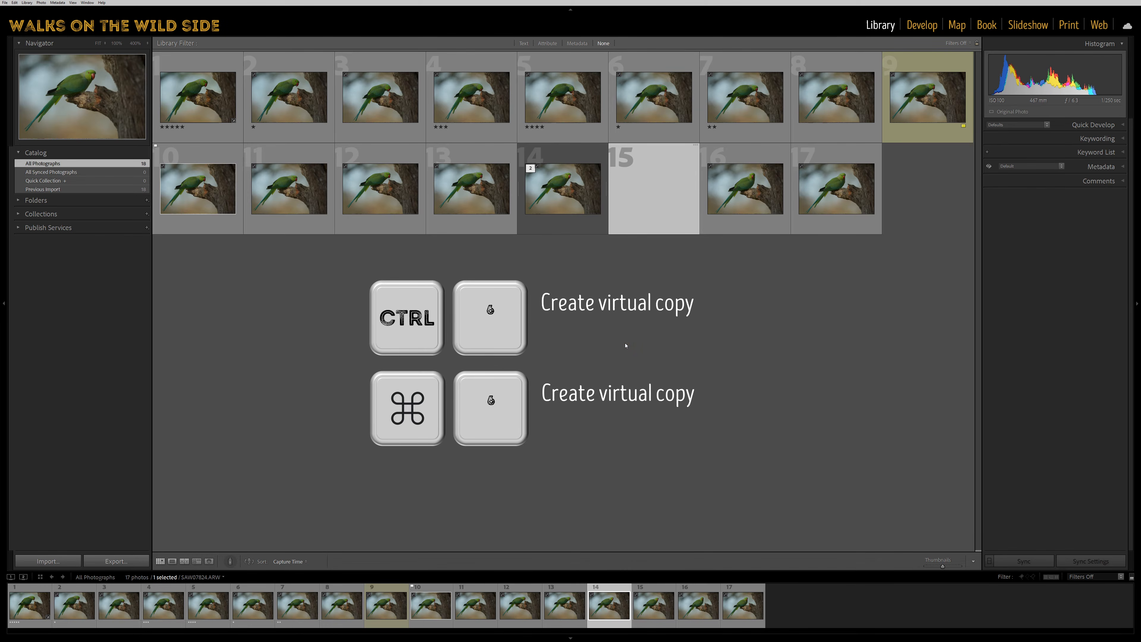
{"action": "left_click", "coordinate": [625, 344]}
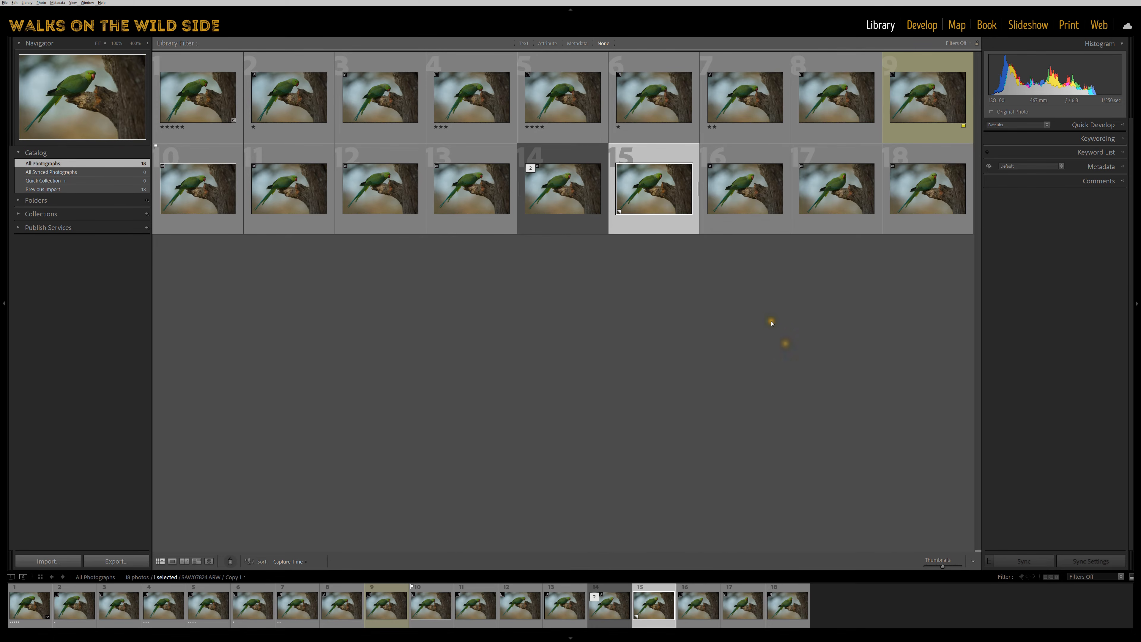
Open the virtual copy of the fourteenth photo in the Develop module.
{"action": "left_click", "coordinate": [725, 194]}
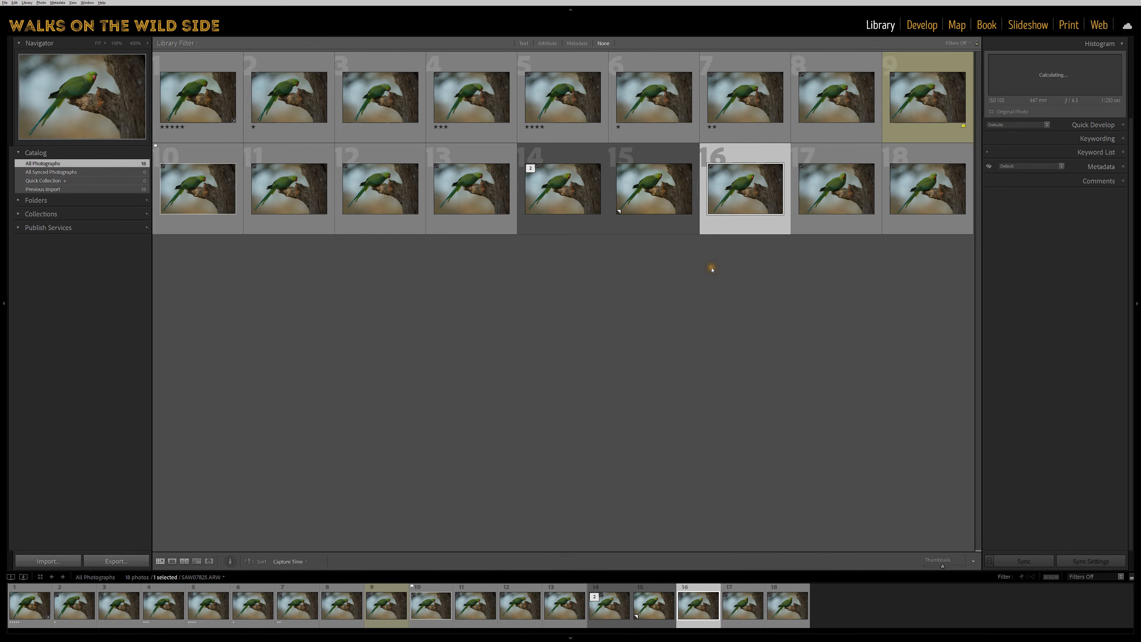
{"action": "key", "text": "d"}
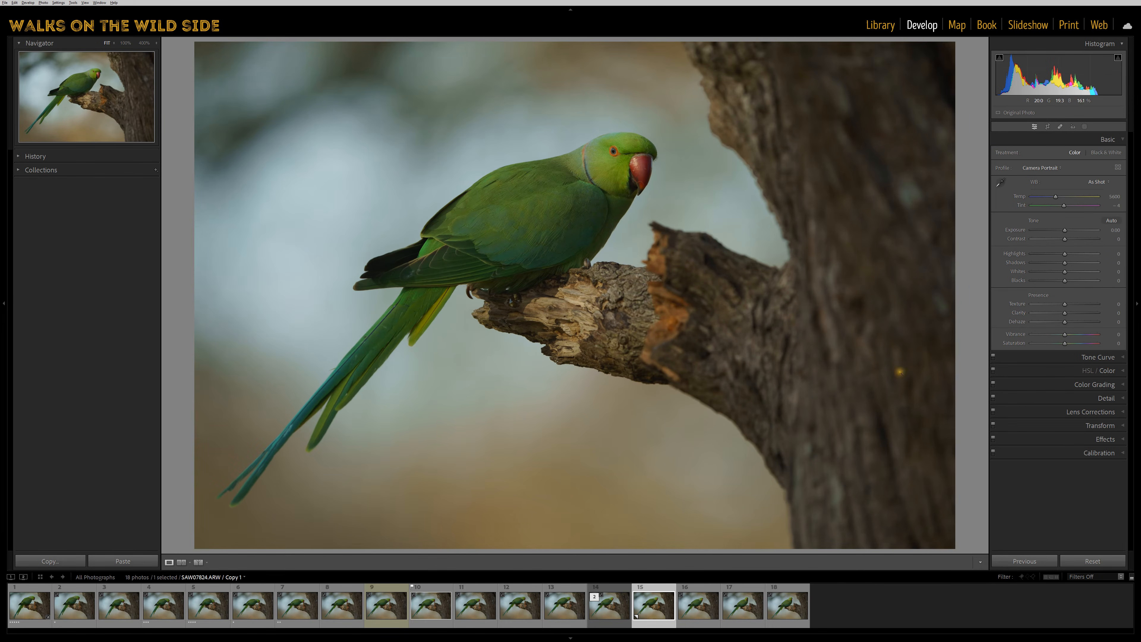
Try rotating the virtual copy's crop to about -11 degrees, and reset the angle and crop before closing the Crop tool.
{"action": "left_click", "coordinate": [1046, 128]}
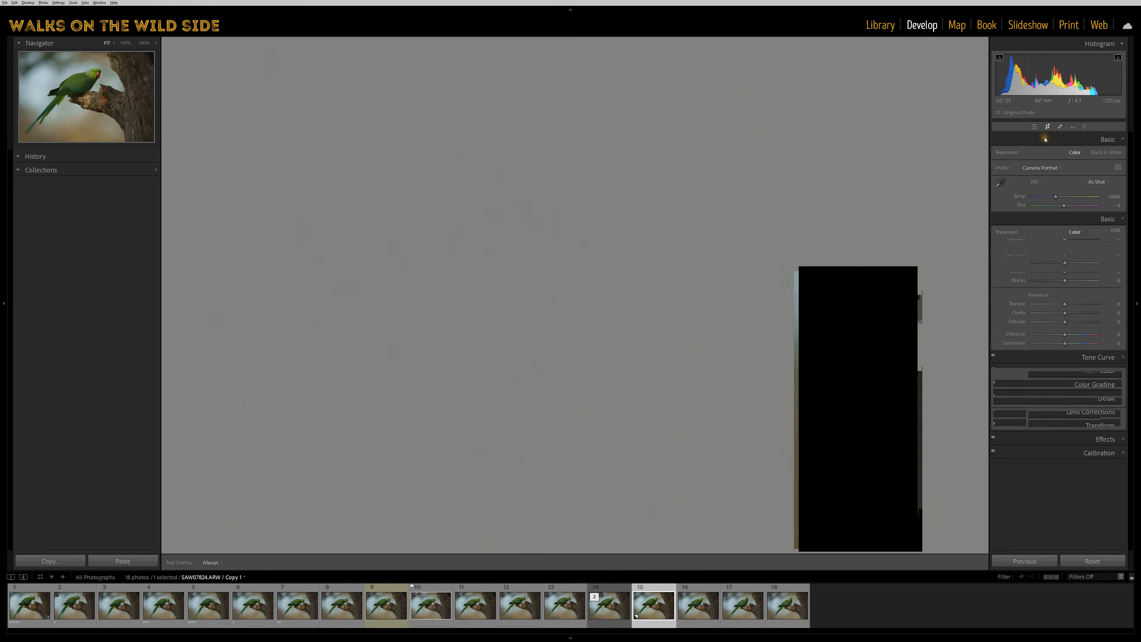
{"action": "mouse_move", "coordinate": [1063, 180]}
{"action": "left_mouse_down"}
{"action": "mouse_move", "coordinate": [1097, 176]}
{"action": "mouse_move", "coordinate": [1019, 176]}
{"action": "mouse_move", "coordinate": [1054, 176]}
{"action": "left_mouse_up"}
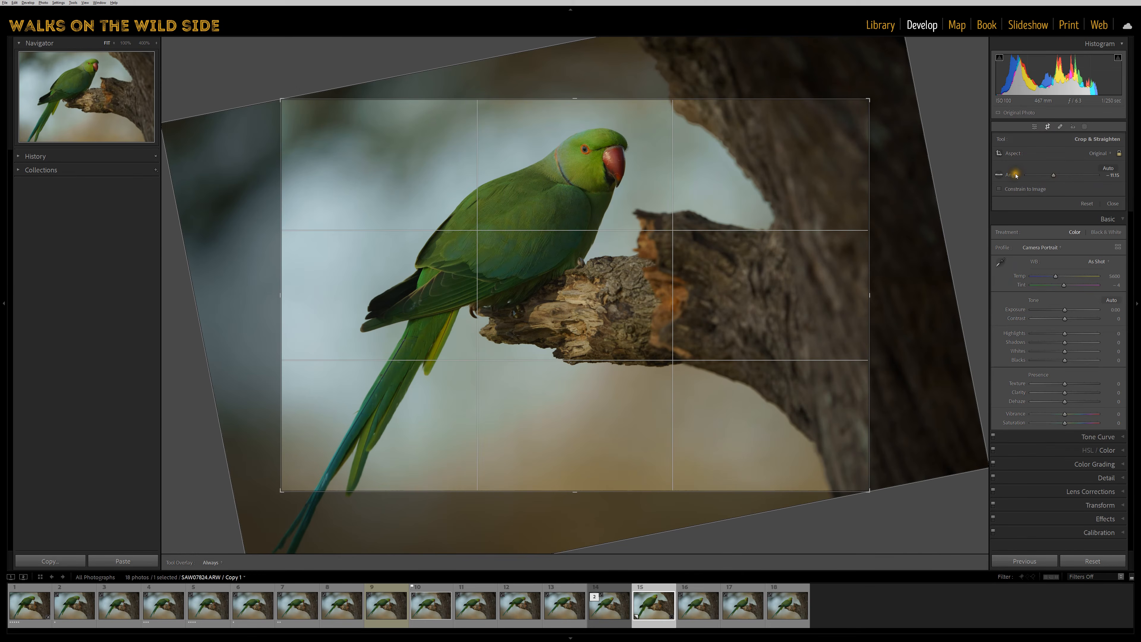
{"action": "double_click", "coordinate": [1018, 175]}
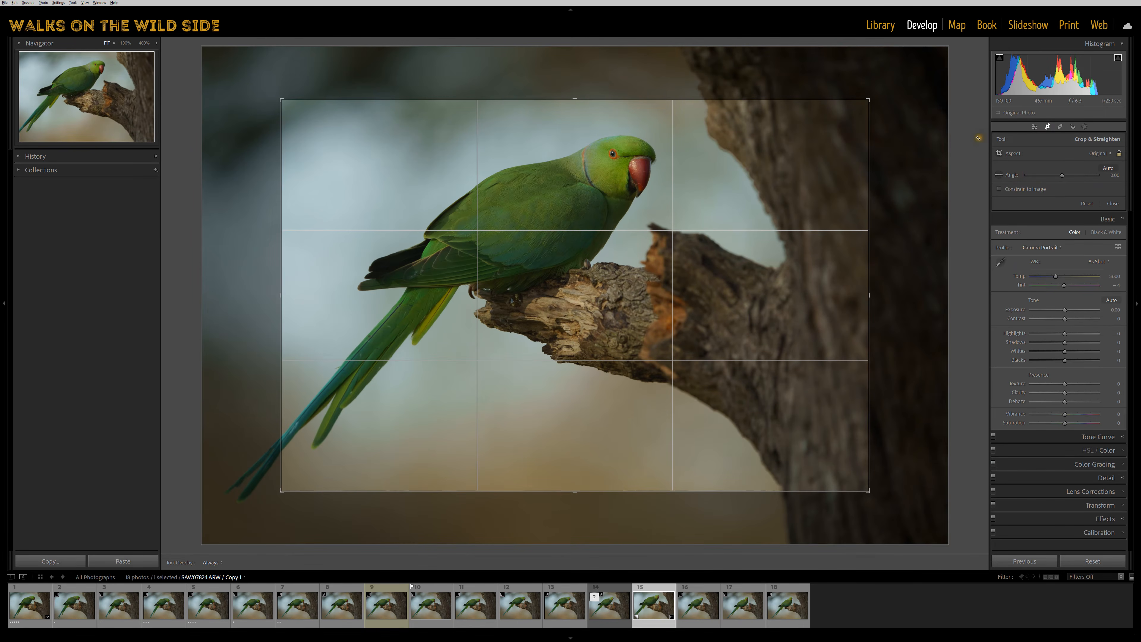
{"action": "left_click", "coordinate": [1090, 203]}
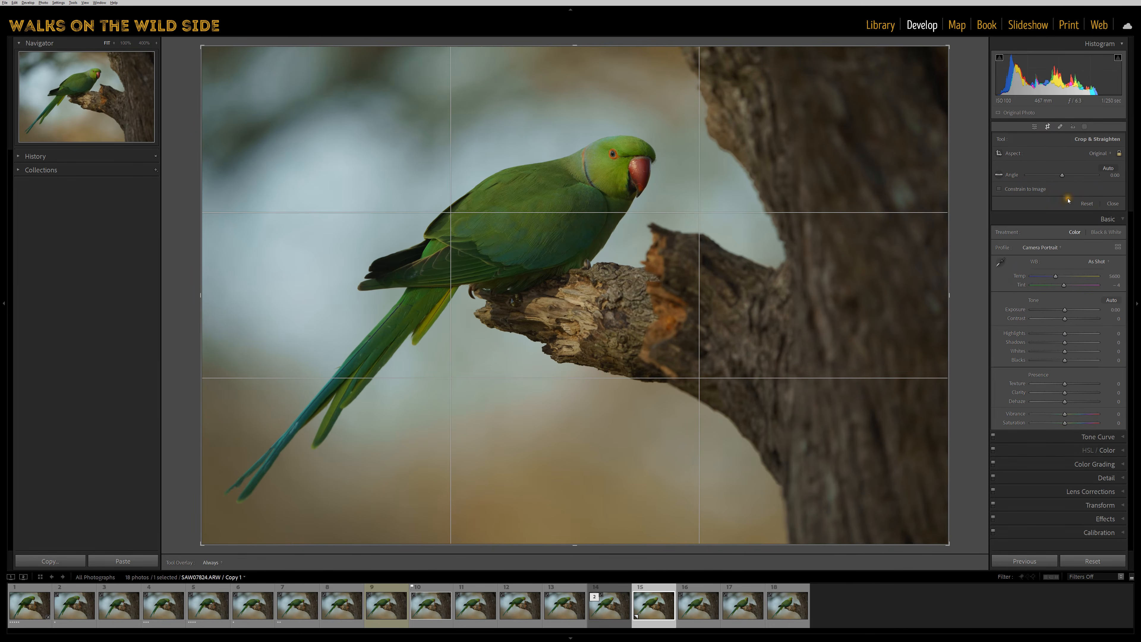
{"action": "left_click", "coordinate": [1113, 204]}
{"action": "left_click", "coordinate": [1002, 185]}
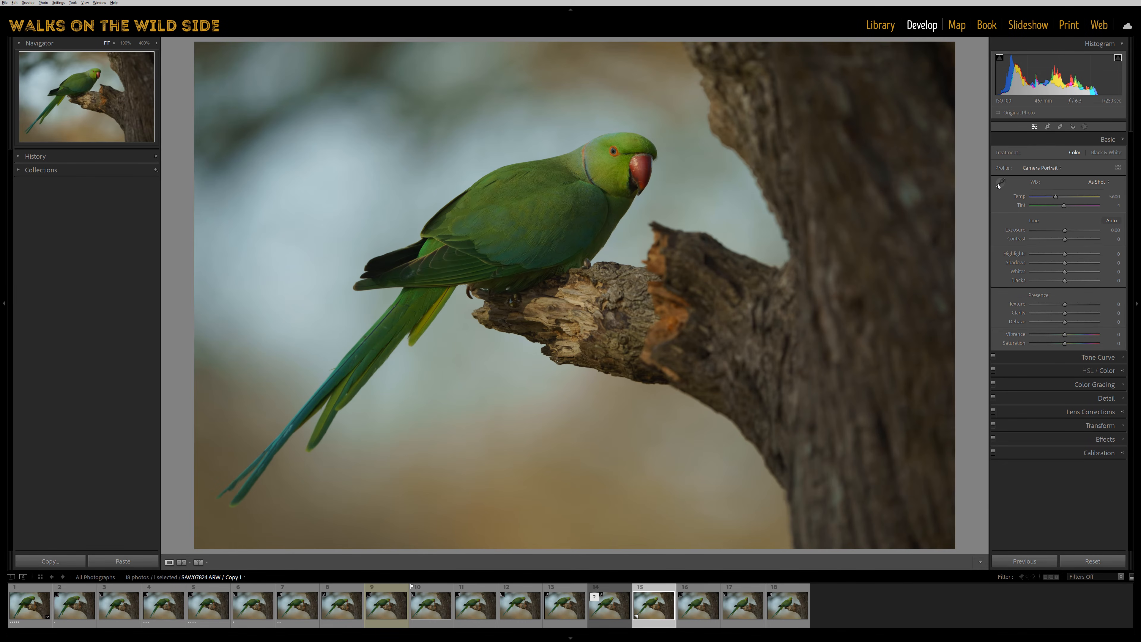
Rotate the virtual copy clockwise in quarter turns through a full circle.
{"action": "key", "text": "ctrl+bracketright"}
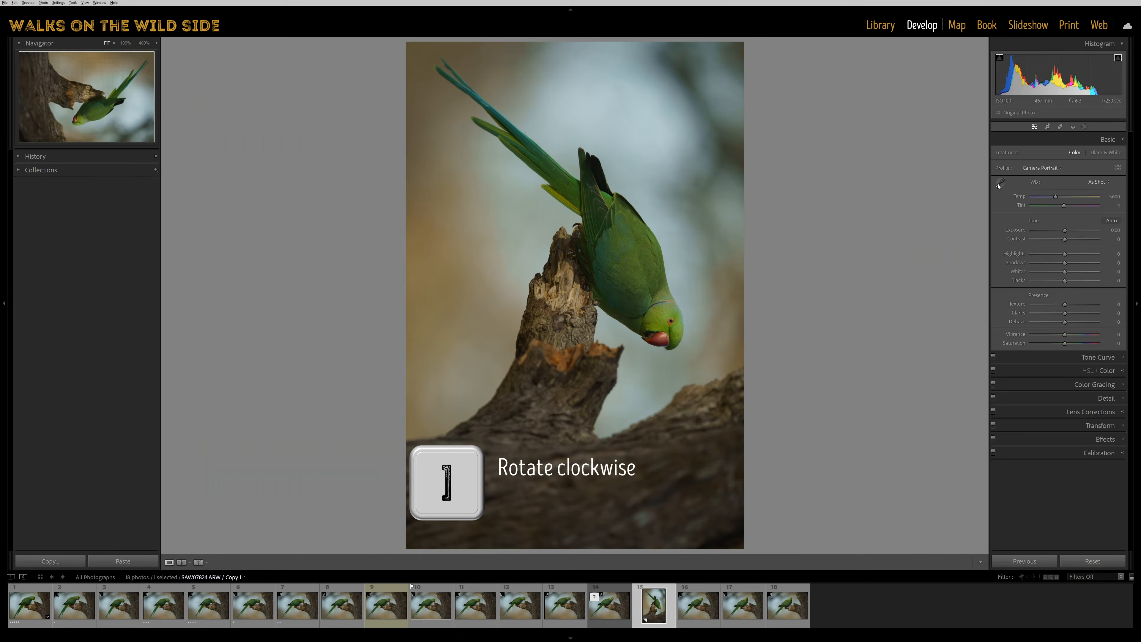
{"action": "key", "text": "ctrl+bracketright"}
{"action": "key", "text": "ctrl+bracketright"}
{"action": "key", "text": "ctrl+bracketright"}
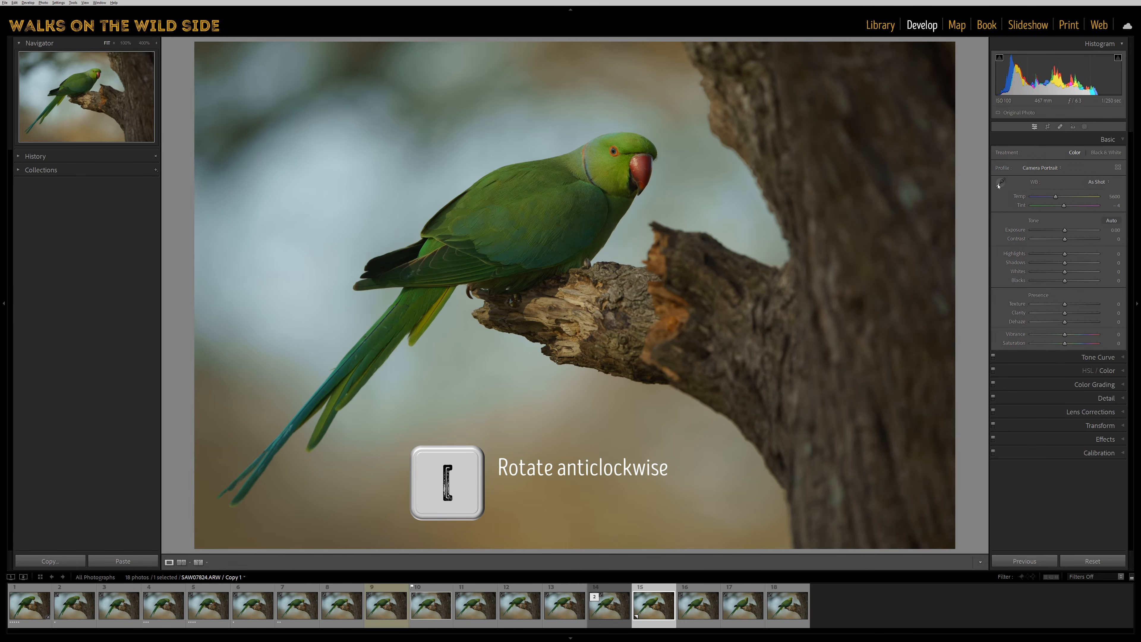
Rotate the virtual copy anticlockwise in quarter turns through a full circle.
{"action": "key", "text": "ctrl+bracketleft"}
{"action": "key", "text": "ctrl+bracketleft"}
{"action": "key", "text": "ctrl+bracketleft"}
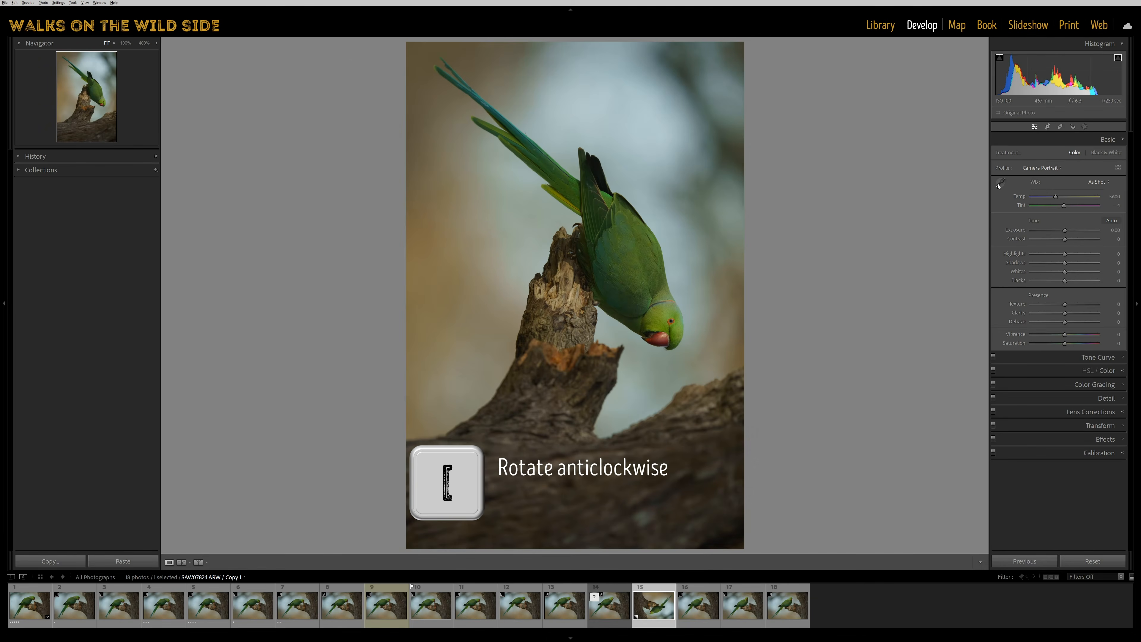
{"action": "key", "text": "ctrl+bracketleft"}
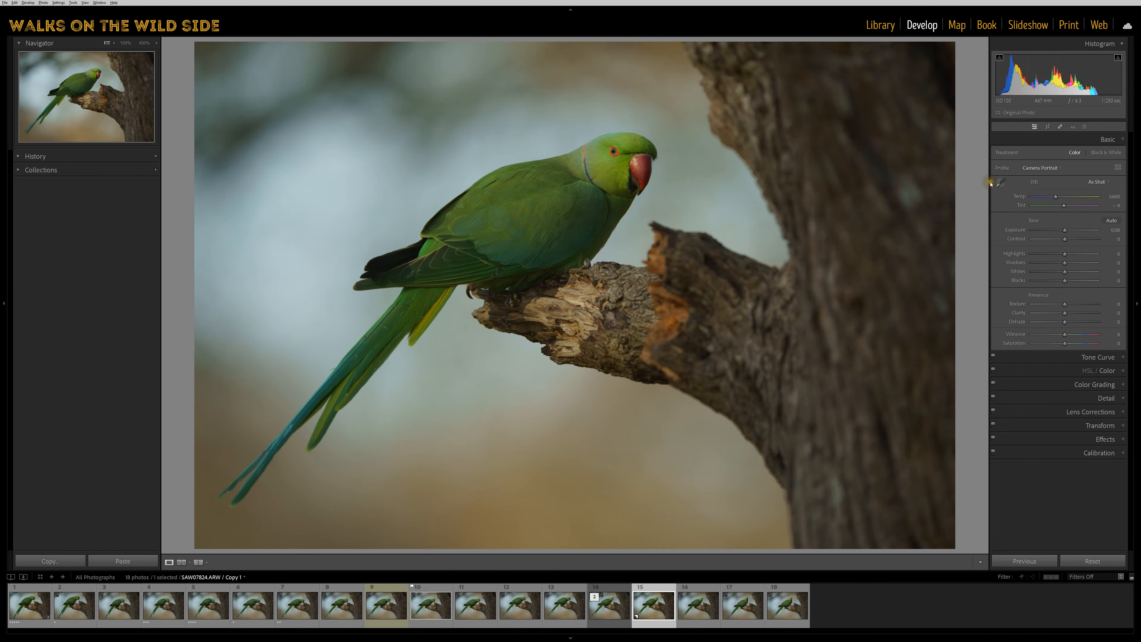
Inspect the parrot's head at 100% zoom and toggle repeatedly between the 100% and Fit views.
{"action": "left_click", "coordinate": [126, 43]}
{"action": "left_click_drag", "start_coordinate": [549, 120], "coordinate": [561, 403]}
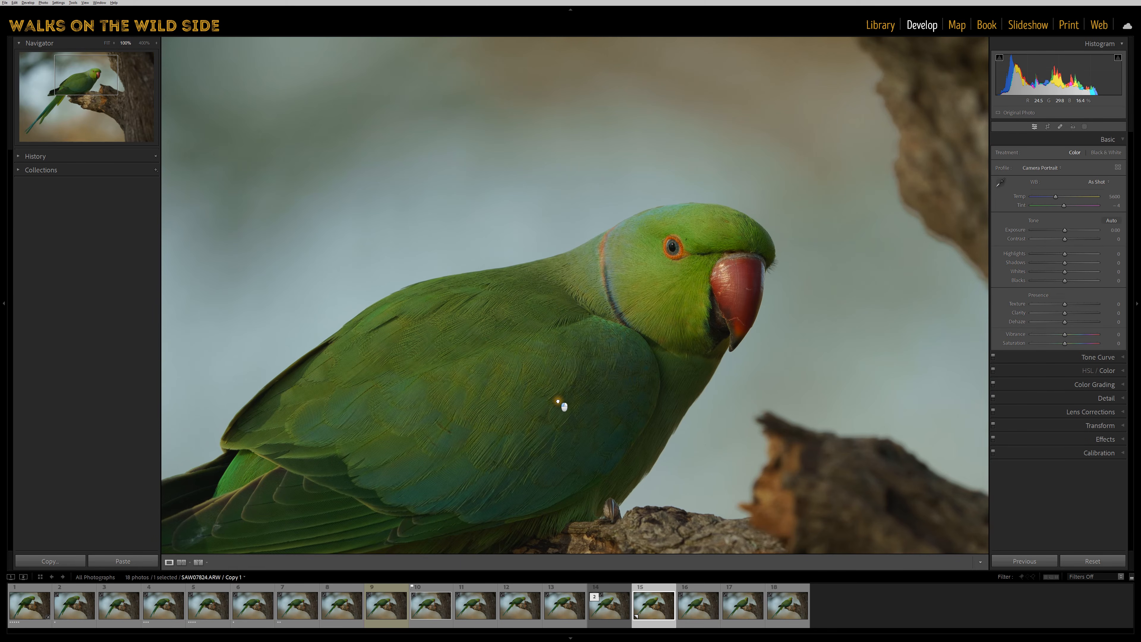
{"action": "left_click", "coordinate": [107, 43]}
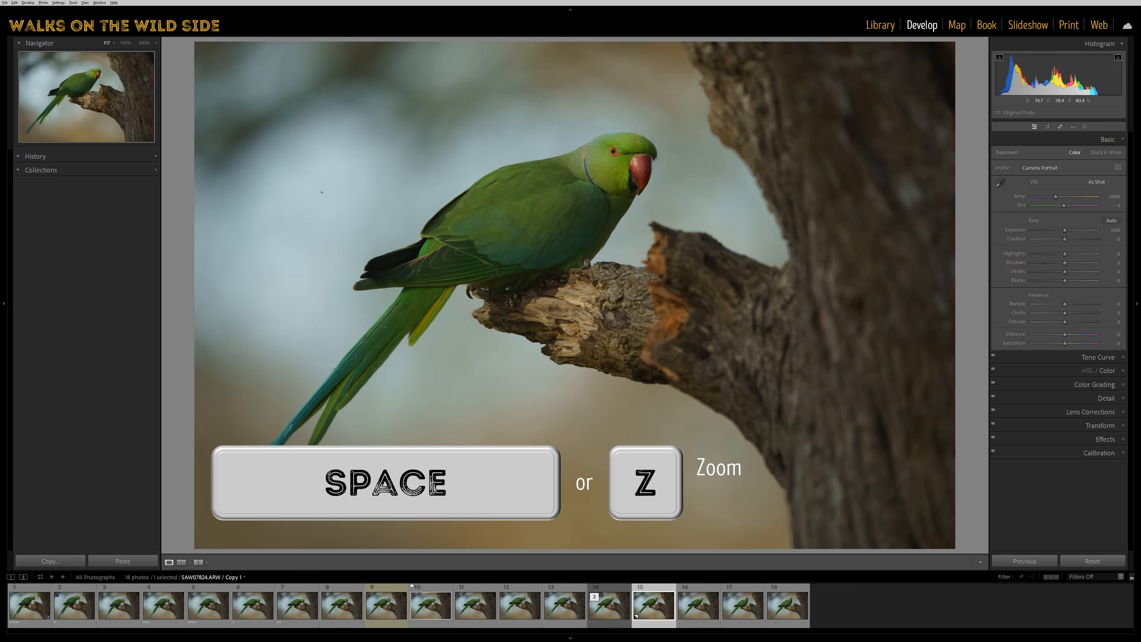
{"action": "key", "text": "z"}
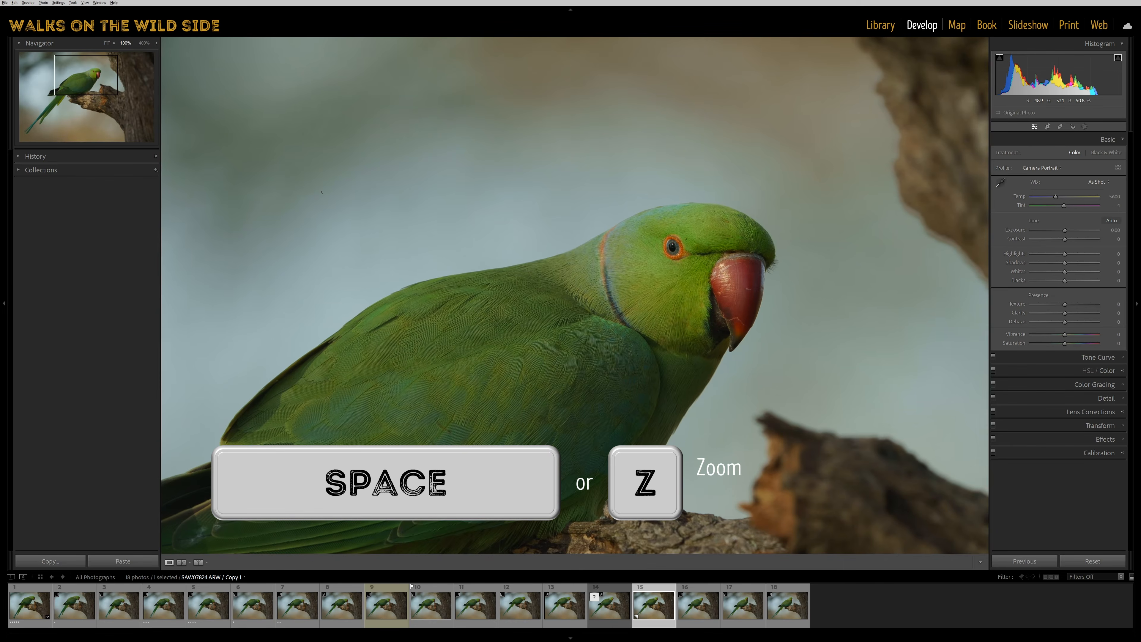
{"action": "key", "text": "z"}
{"action": "key", "text": "z"}
{"action": "key", "text": "z"}
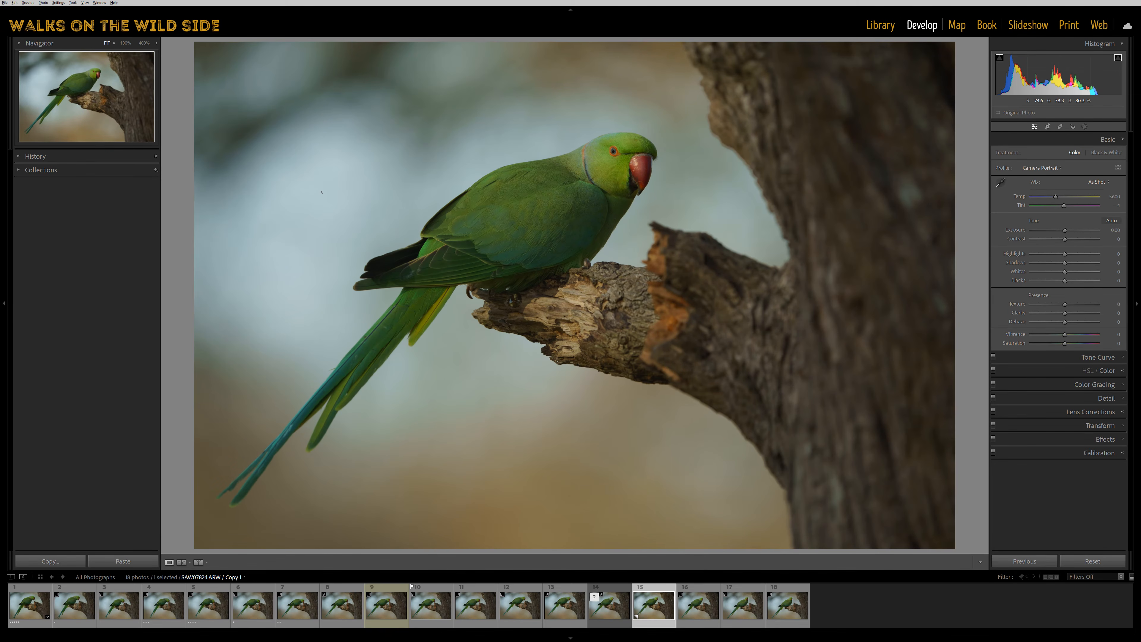
Open and close the Spot Removal tool, and bring up the white balance selector over the background and cancel it.
{"action": "key", "text": "q"}
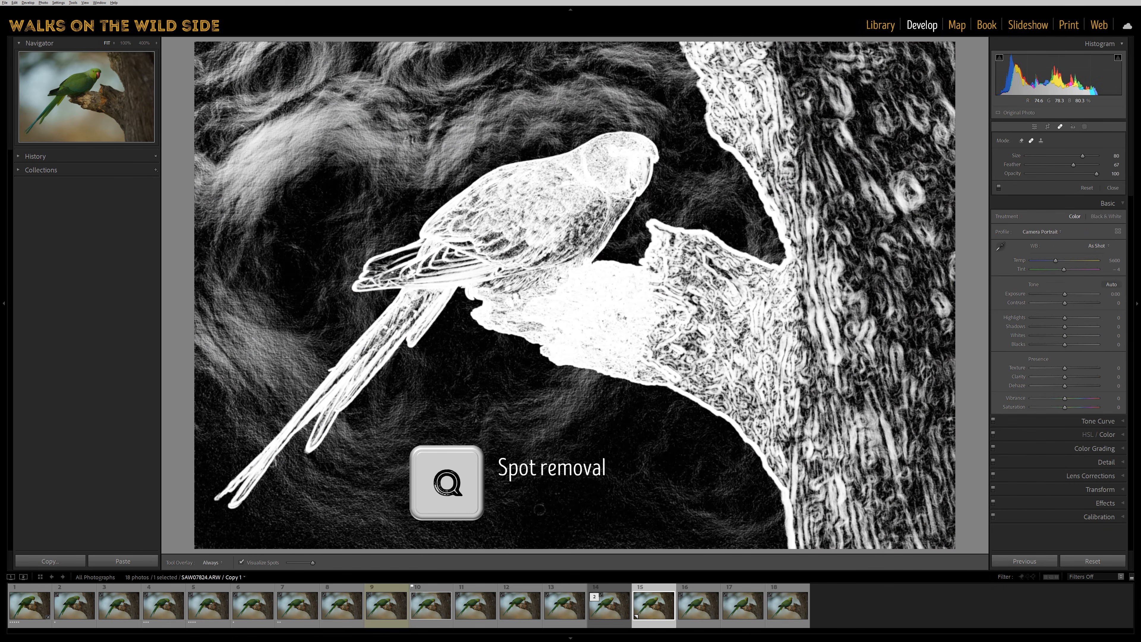
{"action": "key", "text": "q"}
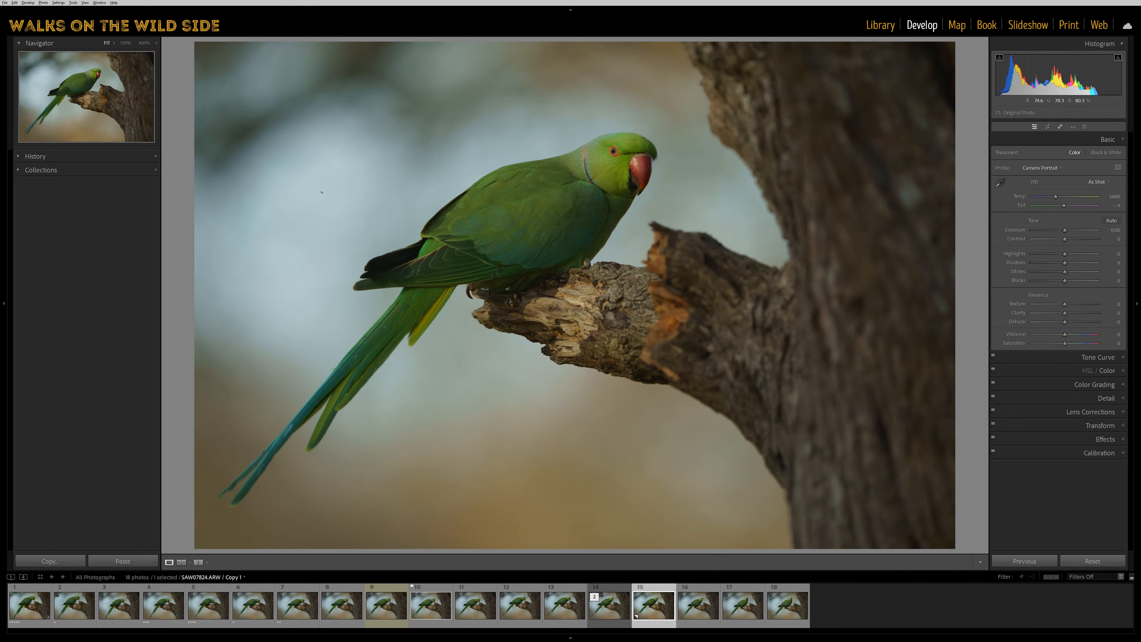
{"action": "key", "text": "w"}
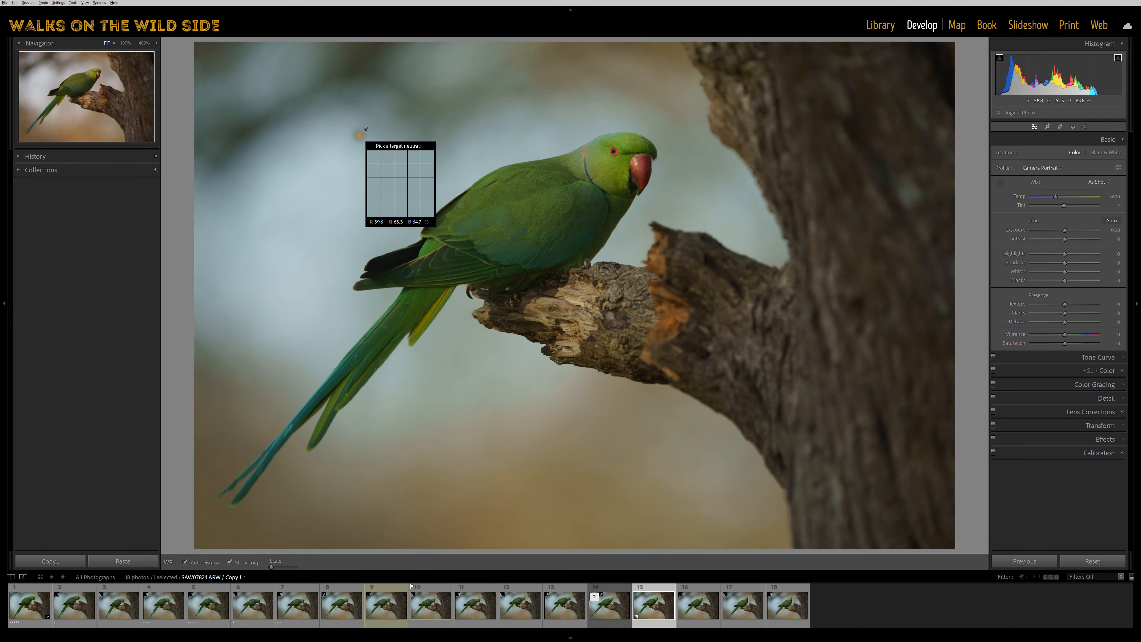
{"action": "key", "text": "Escape"}
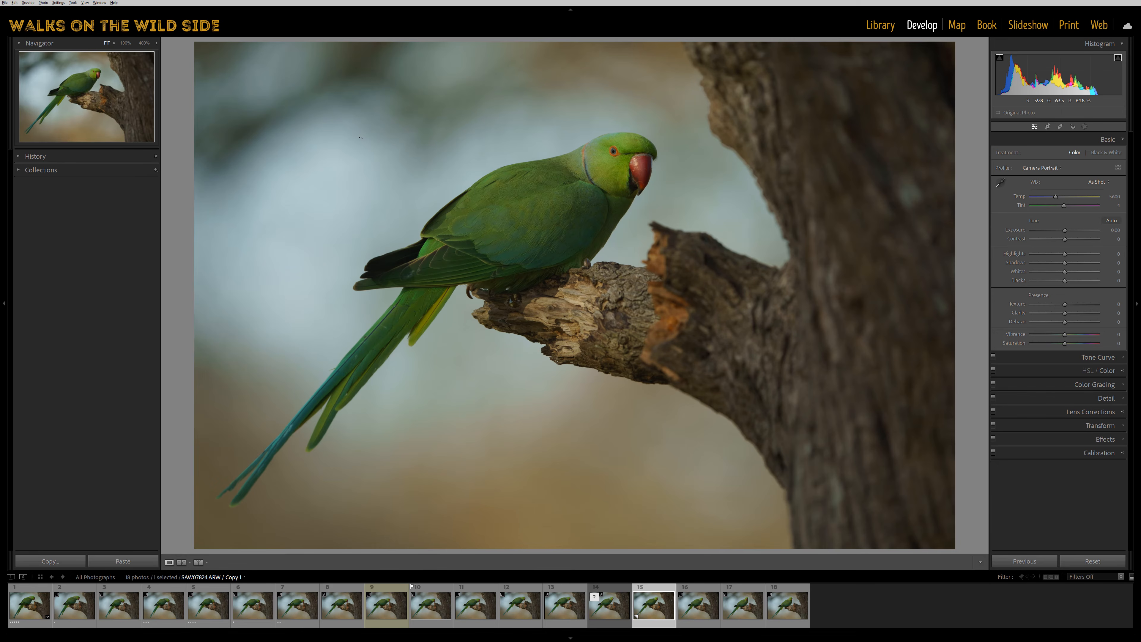
Start the Crop tool on the virtual copy and cycle through the composition overlays to the triangle overlay.
{"action": "key", "text": "r"}
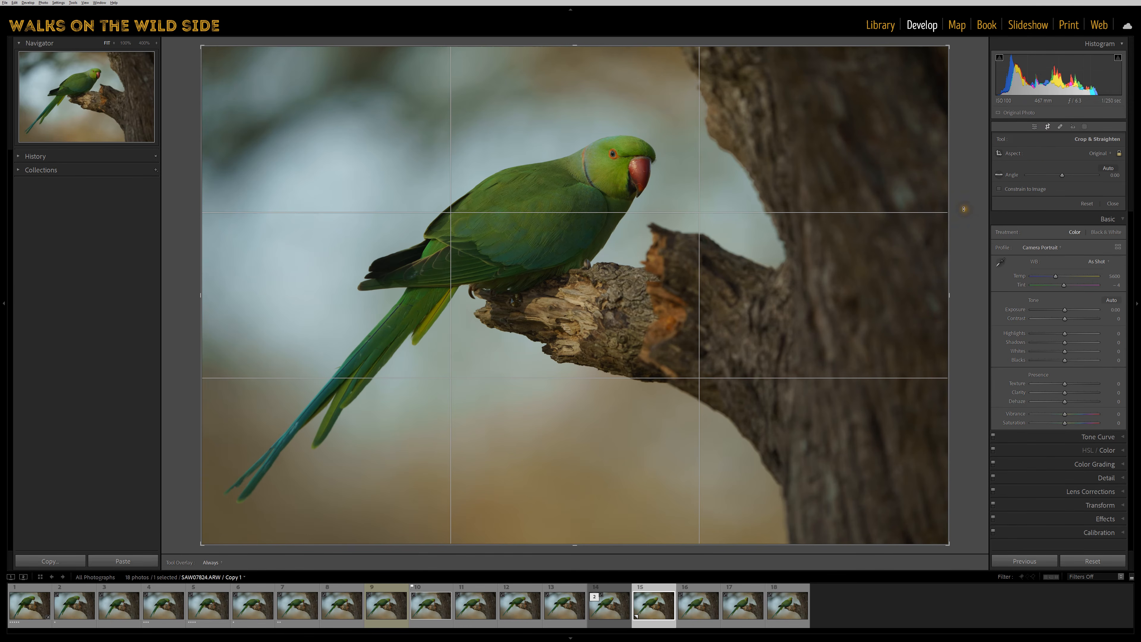
{"action": "key", "text": "o"}
{"action": "key", "text": "o"}
{"action": "key", "text": "o"}
{"action": "key", "text": "o"}
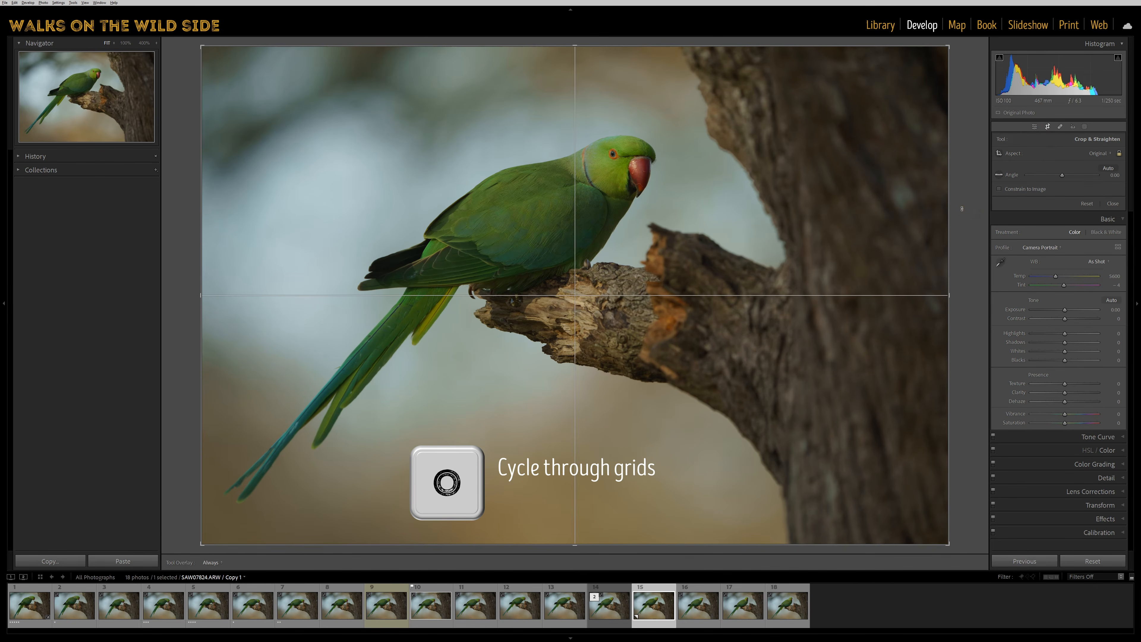
{"action": "key", "text": "o"}
{"action": "key", "text": "o"}
{"action": "key", "text": "o"}
{"action": "key", "text": "o"}
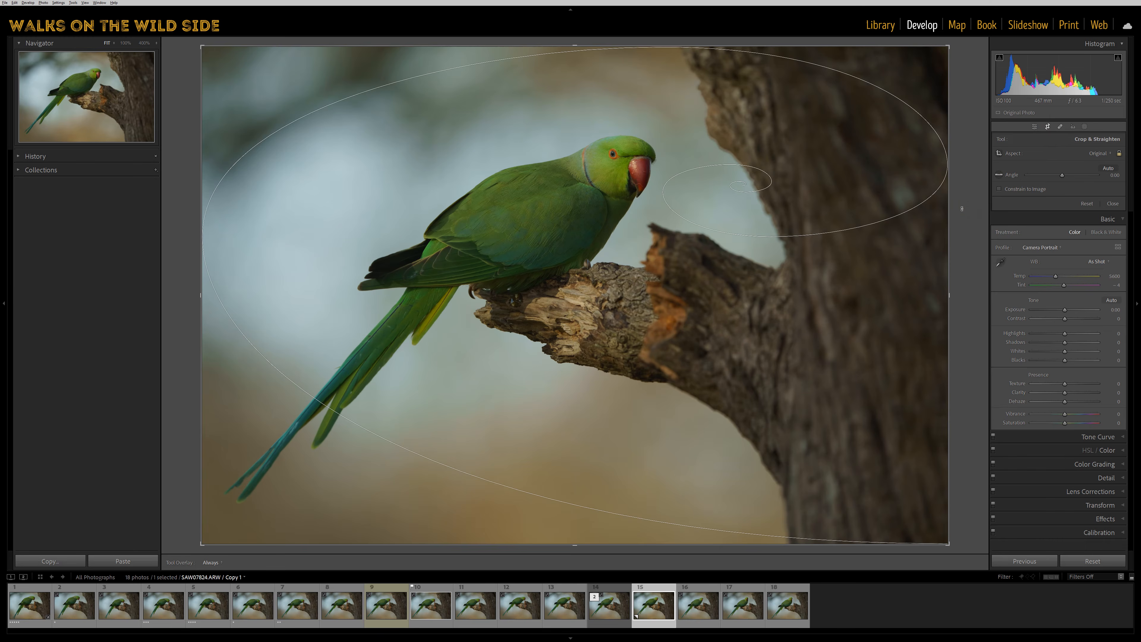
{"action": "key", "text": "o"}
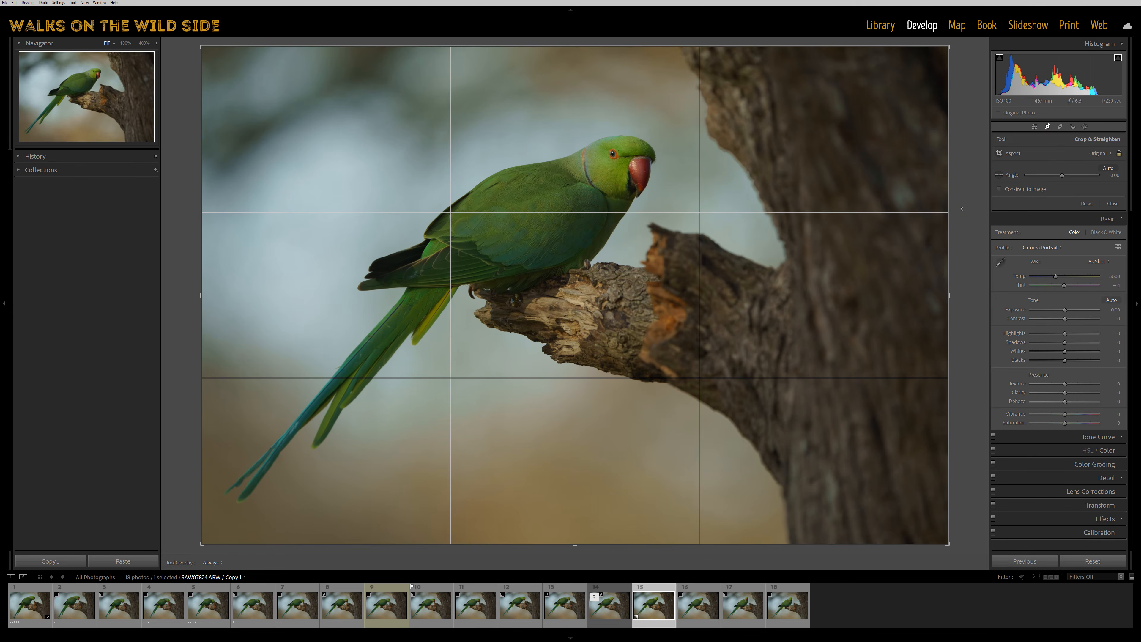
{"action": "key", "text": "o"}
{"action": "key", "text": "o"}
{"action": "key", "text": "o"}
{"action": "key", "text": "o"}
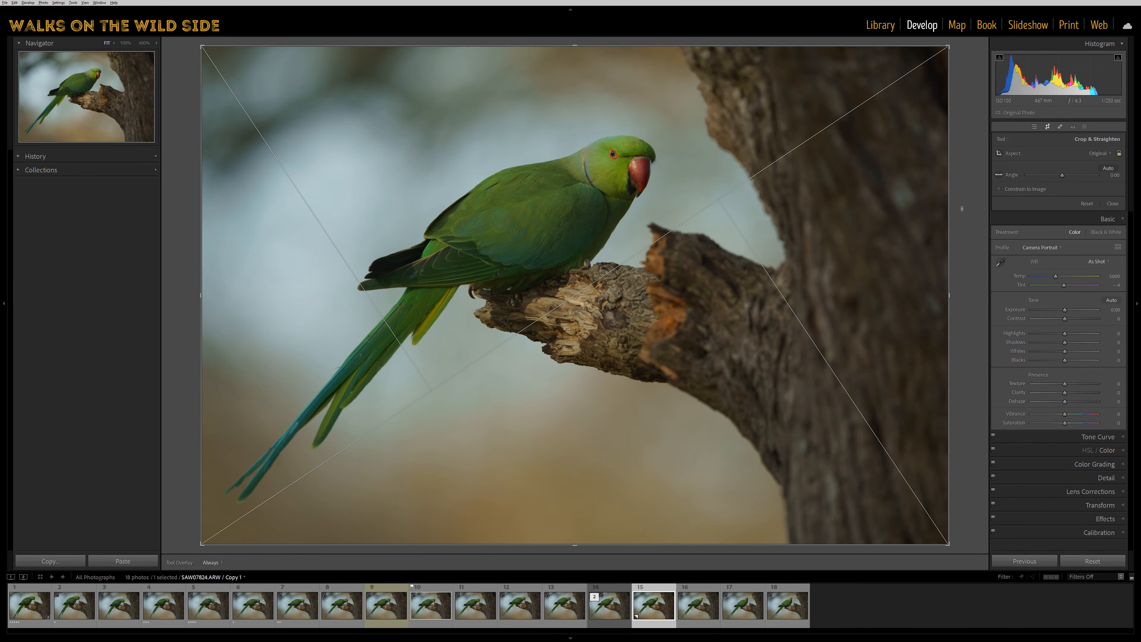
Flip the triangle crop overlay through its orientations and switch to the golden spiral overlay.
{"action": "key", "text": "shift+o"}
{"action": "key", "text": "shift+o"}
{"action": "key", "text": "shift+o"}
{"action": "key", "text": "shift+o"}
{"action": "key", "text": "shift+o"}
{"action": "key", "text": "o"}
{"action": "key", "text": "o"}
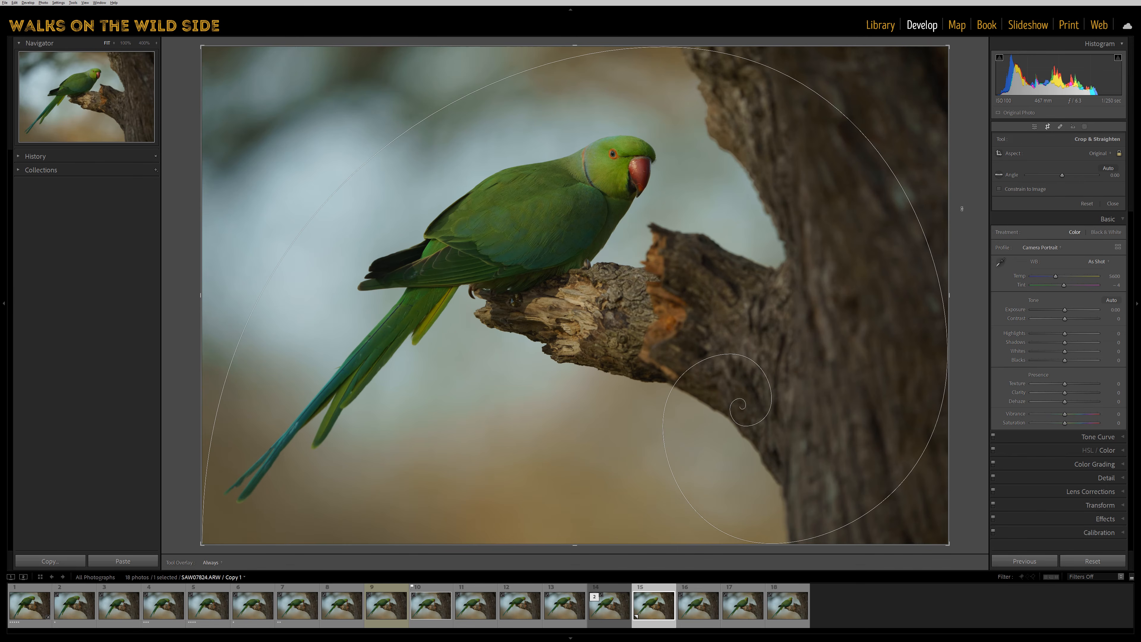
Cycle the golden spiral crop overlay through its different orientations.
{"action": "key", "text": "shift+o"}
{"action": "key", "text": "shift+o"}
{"action": "key", "text": "shift+o"}
{"action": "key", "text": "shift+o"}
{"action": "key", "text": "shift+o"}
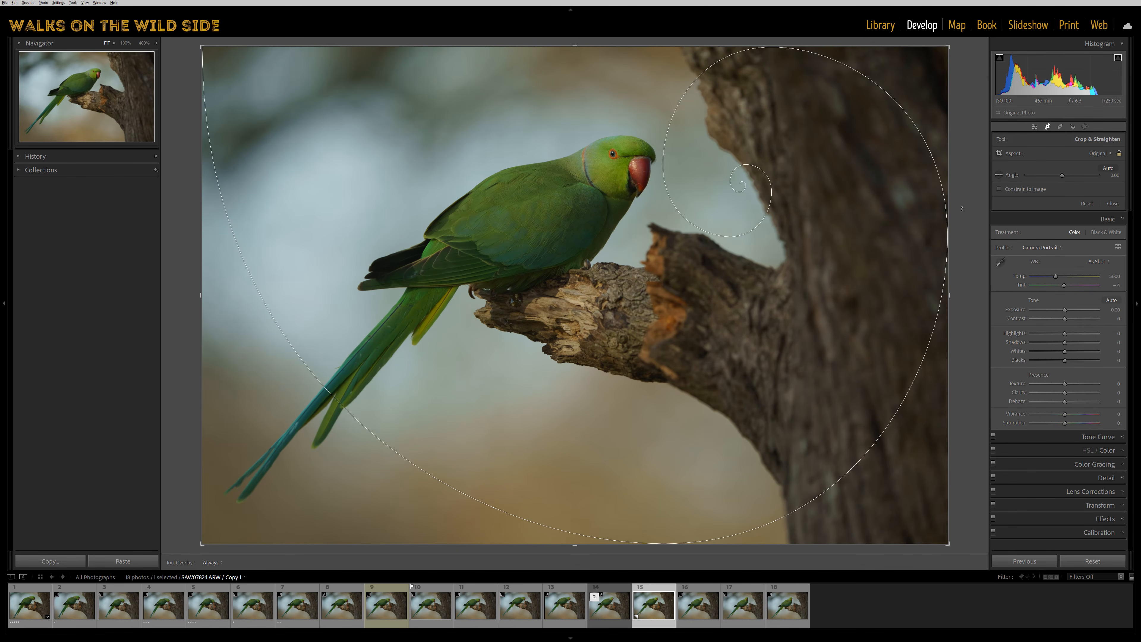
Change the crop overlay to the aspect ratio guides and then back to the thirds grid.
{"action": "key", "text": "o"}
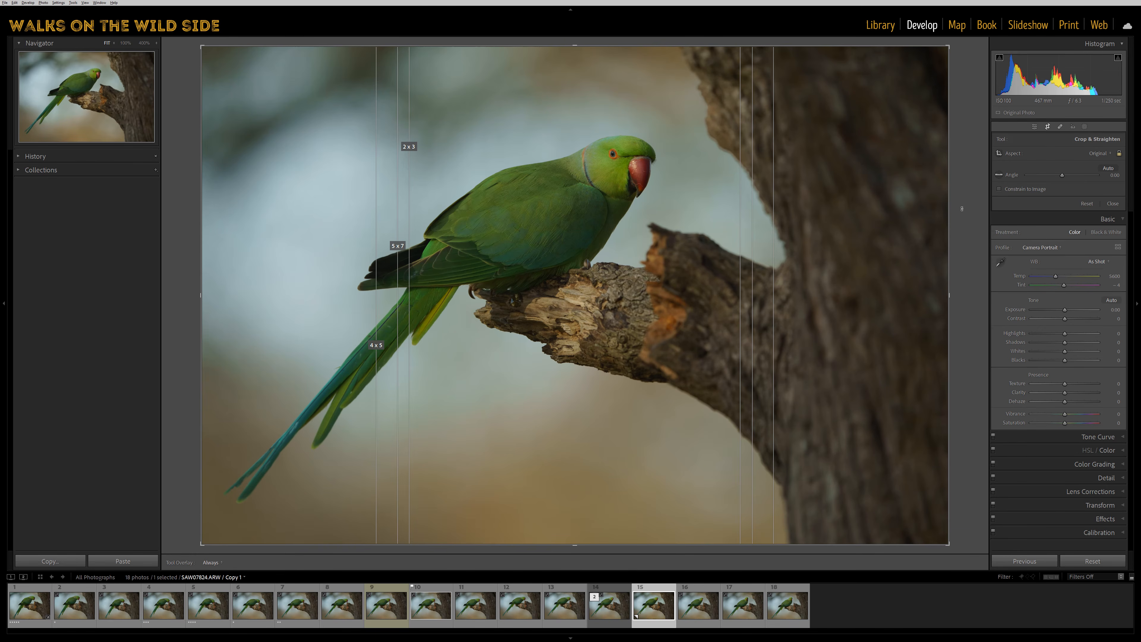
{"action": "key", "text": "shift+o"}
{"action": "key", "text": "shift+o"}
{"action": "key", "text": "shift+o"}
{"action": "key", "text": "o"}
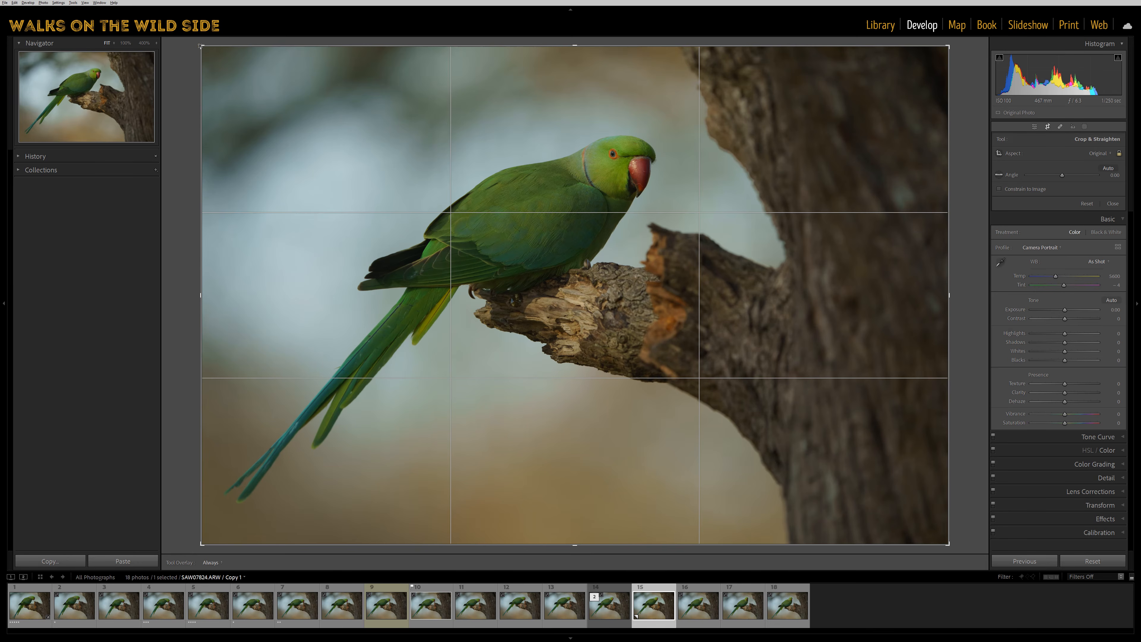
Crop the photo inwards from its upper-left corner at the original aspect ratio, and reset the crop.
{"action": "left_click_drag", "start_coordinate": [201, 46], "coordinate": [262, 83]}
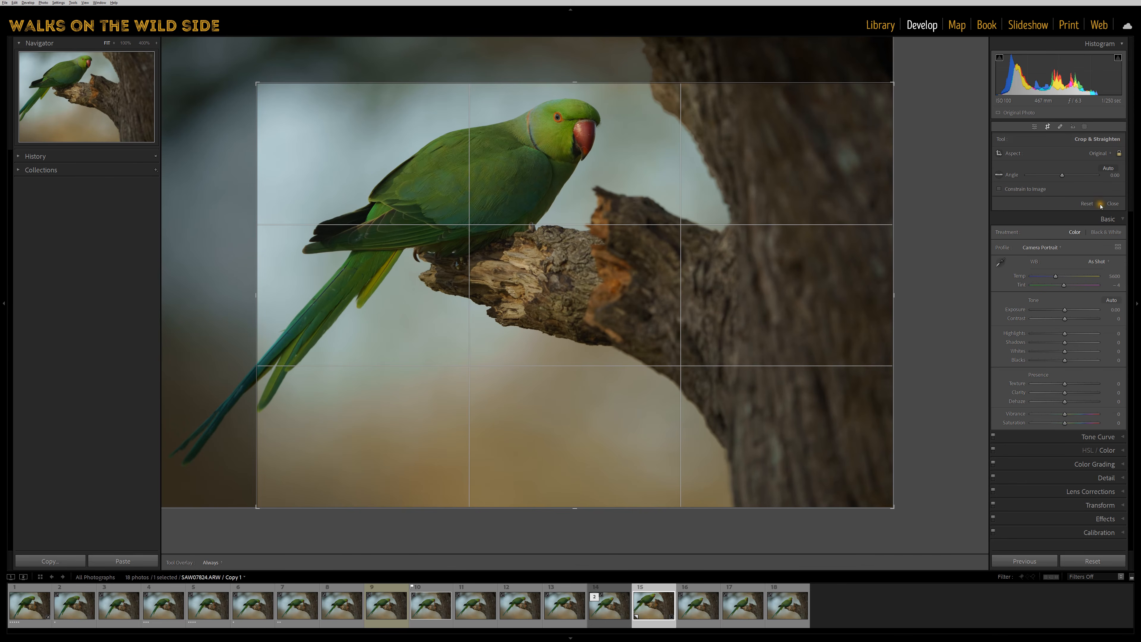
{"action": "left_click", "coordinate": [1087, 204]}
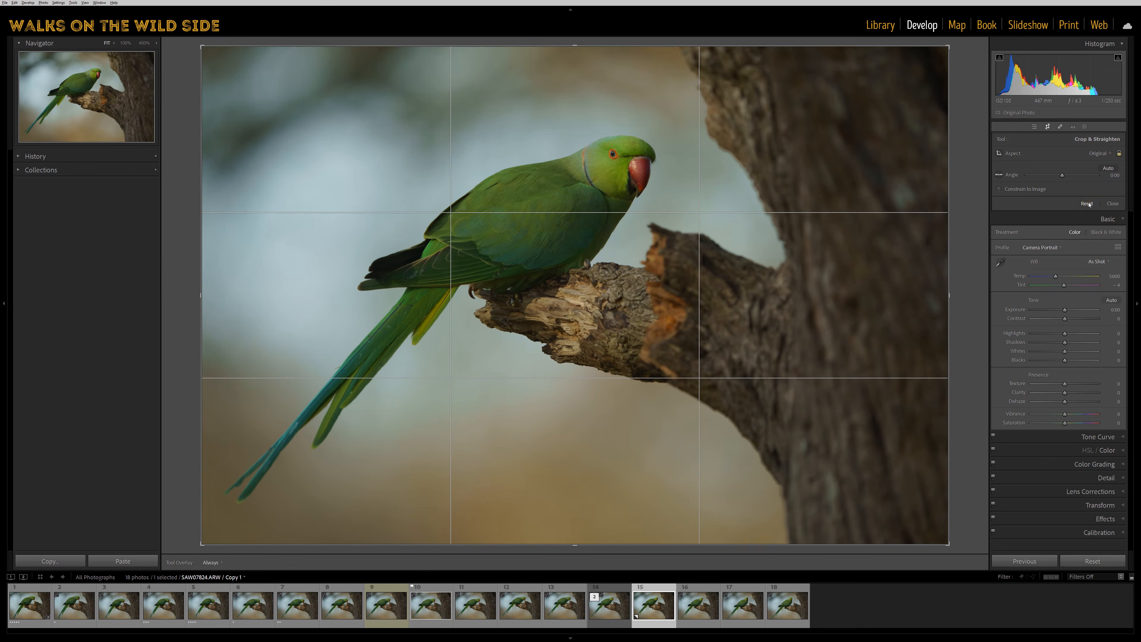
{"action": "left_click", "coordinate": [1053, 204]}
Unlock the aspect ratio for a freeform crop, lower the frame's upper edge to the branch, and reset the crop.
{"action": "key", "text": "a"}
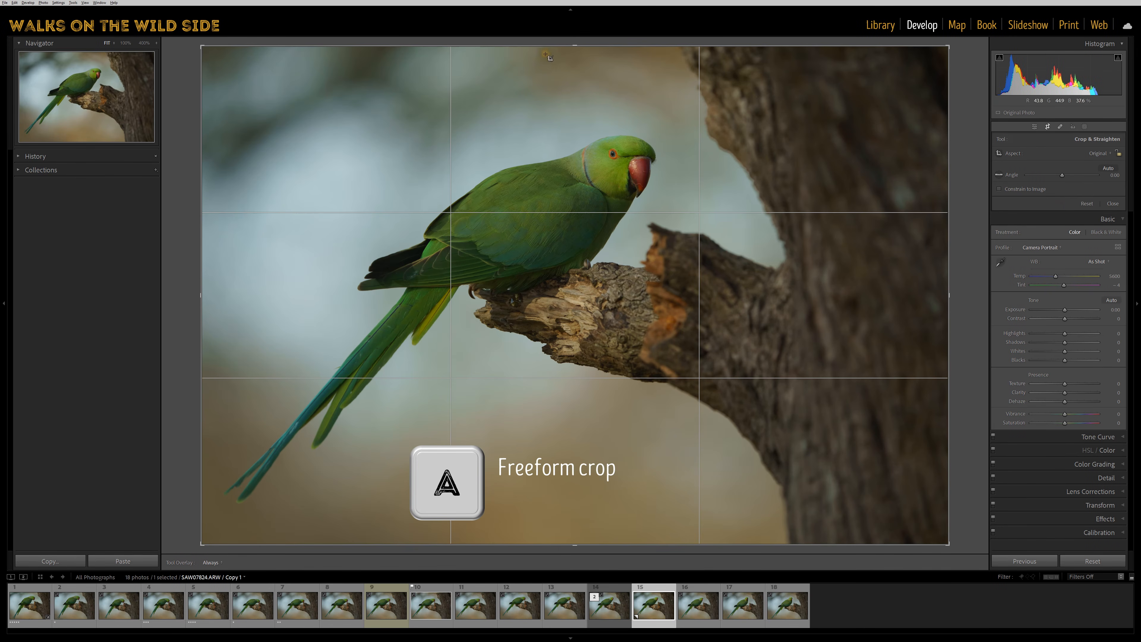
{"action": "left_click_drag", "start_coordinate": [582, 46], "coordinate": [592, 156]}
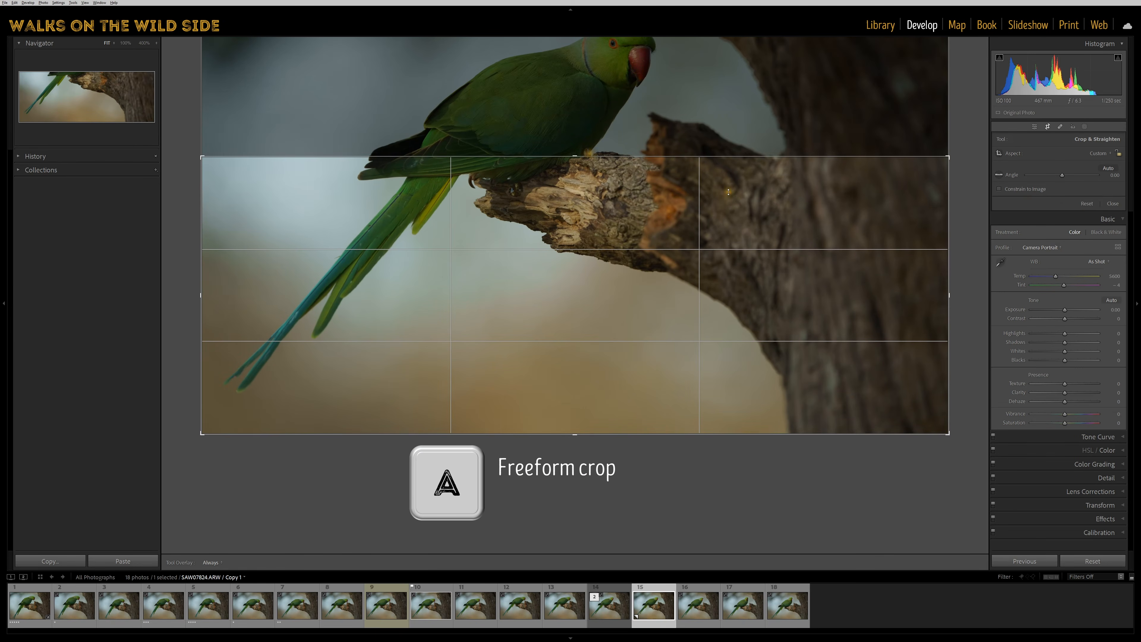
{"action": "left_click", "coordinate": [1087, 203]}
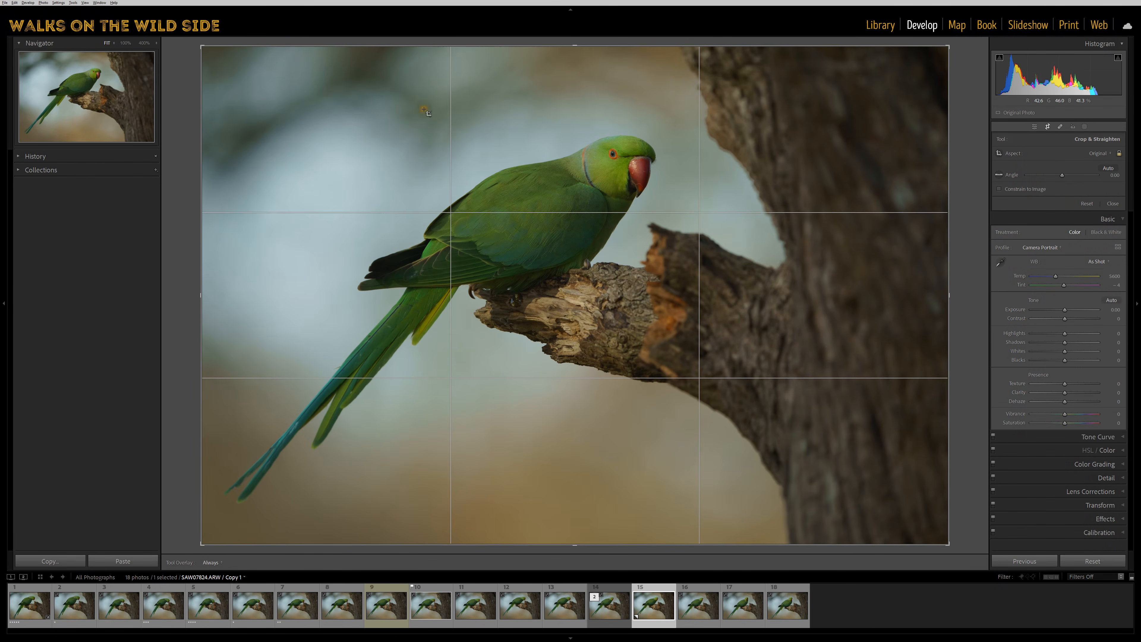
Crop the photo inwards from its upper-left corner, swap the frame to portrait orientation and resize it.
{"action": "left_click_drag", "start_coordinate": [209, 48], "coordinate": [245, 93]}
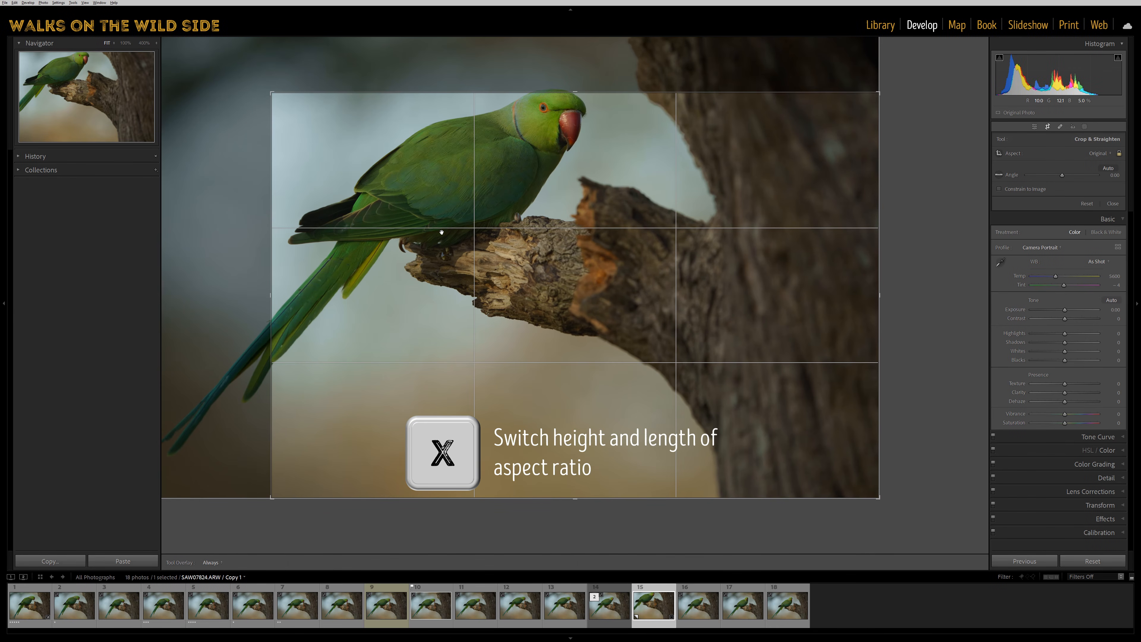
{"action": "key", "text": "x"}
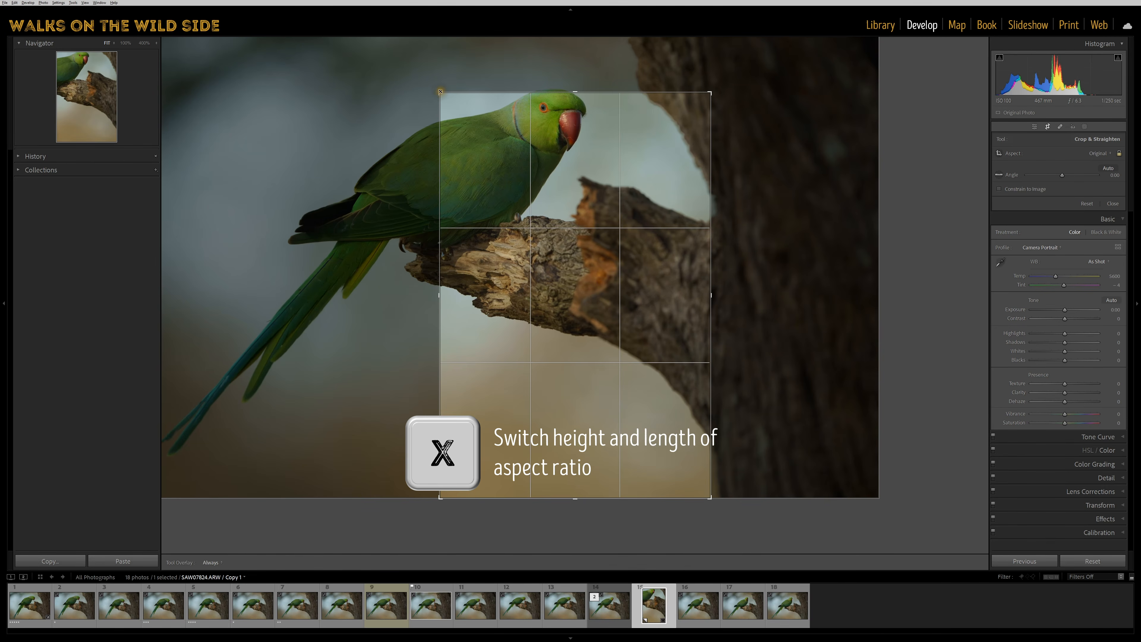
{"action": "left_click_drag", "start_coordinate": [440, 92], "coordinate": [370, 40]}
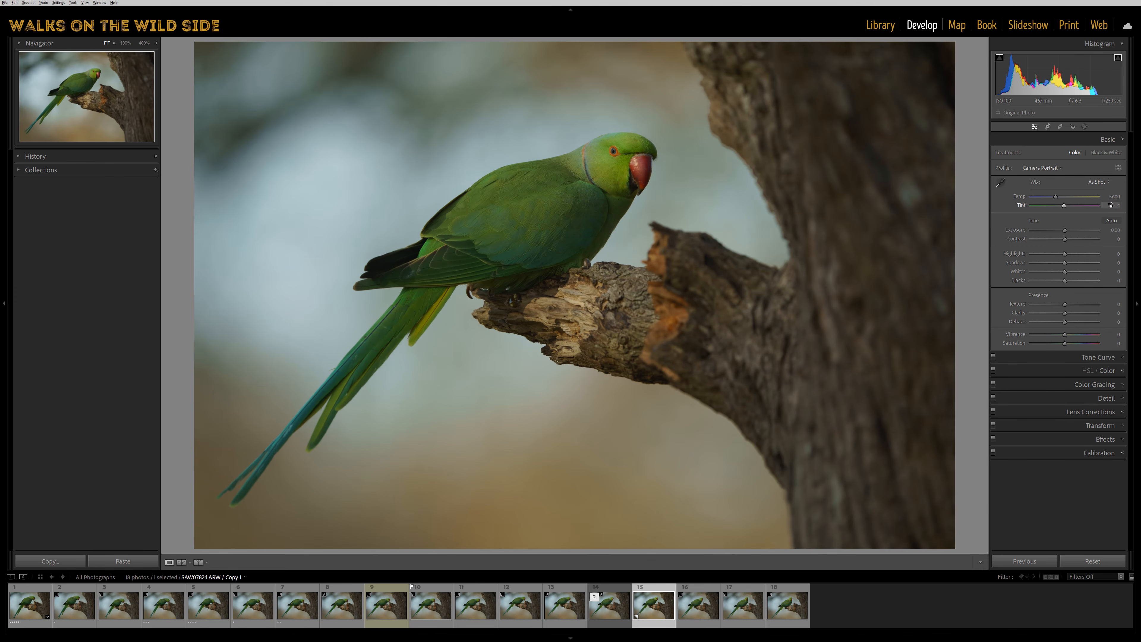
Open the masking tool to show the available mask types, and close it.
{"action": "key", "text": "shift+w"}
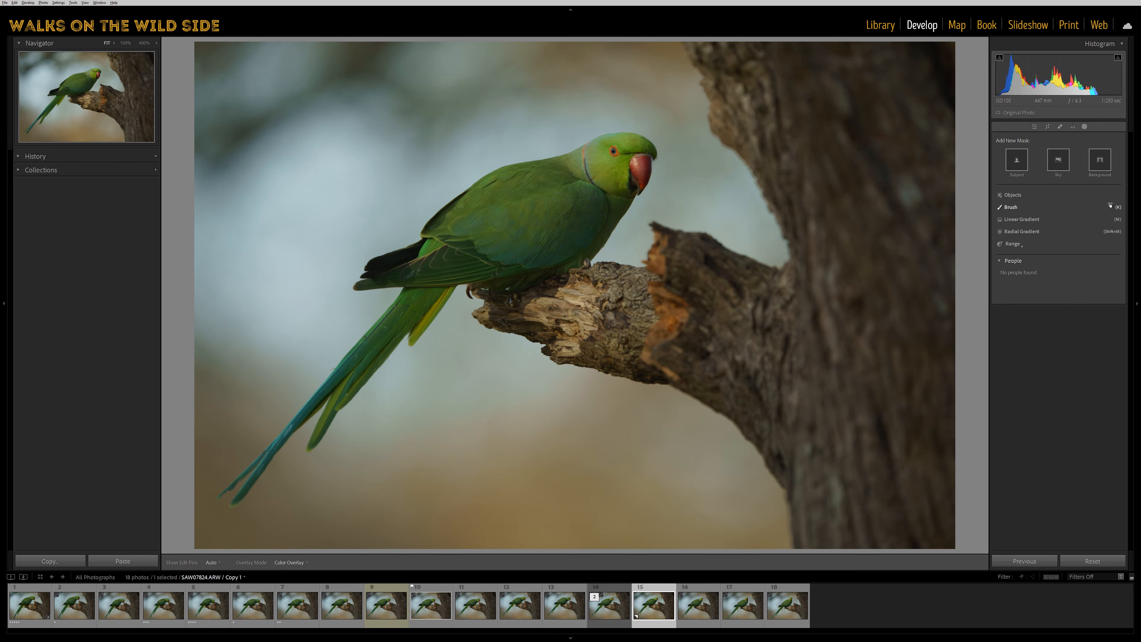
{"action": "left_click", "coordinate": [1110, 205]}
{"action": "key", "text": "shift+w"}
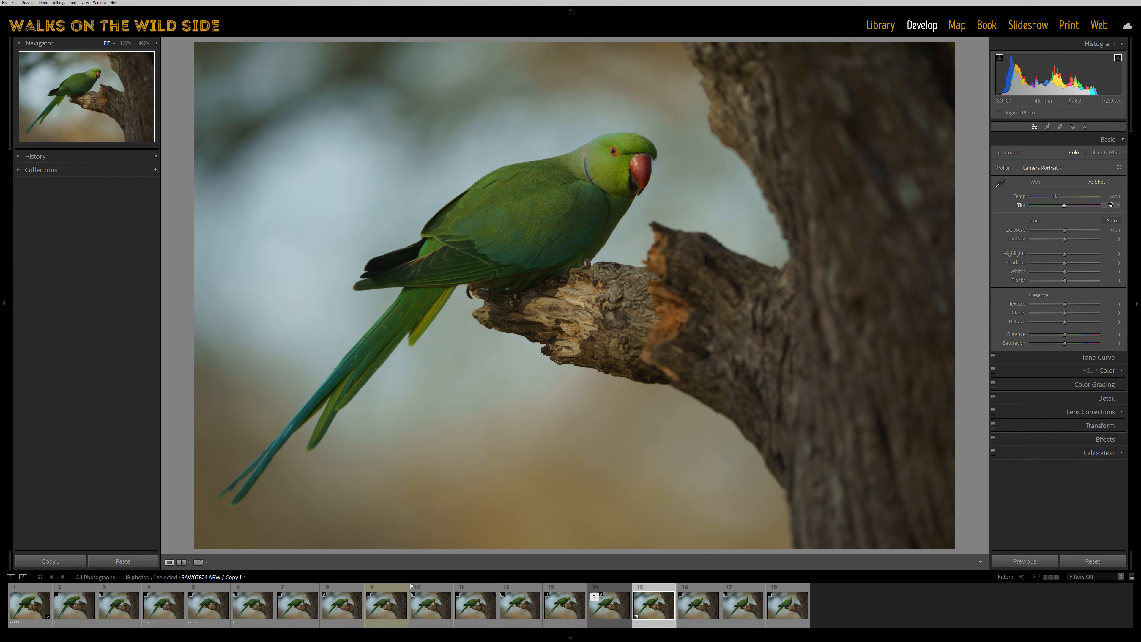
Create a brush mask and paint a stroke along the parrot's back, toggling the mask pins' visibility.
{"action": "key", "text": "k"}
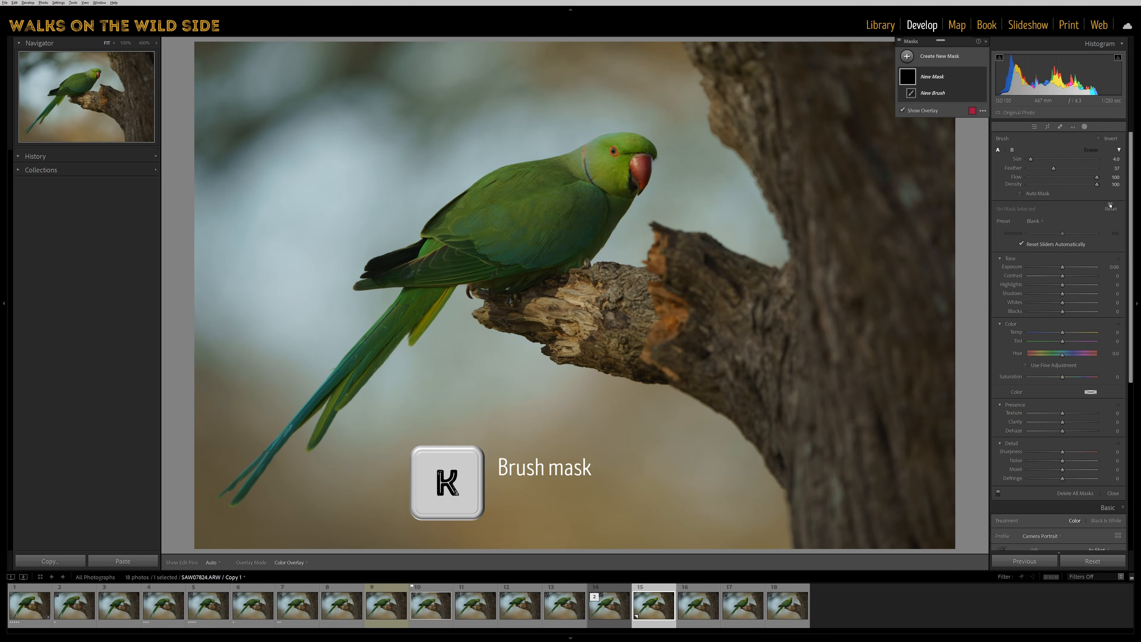
{"action": "key", "text": "h"}
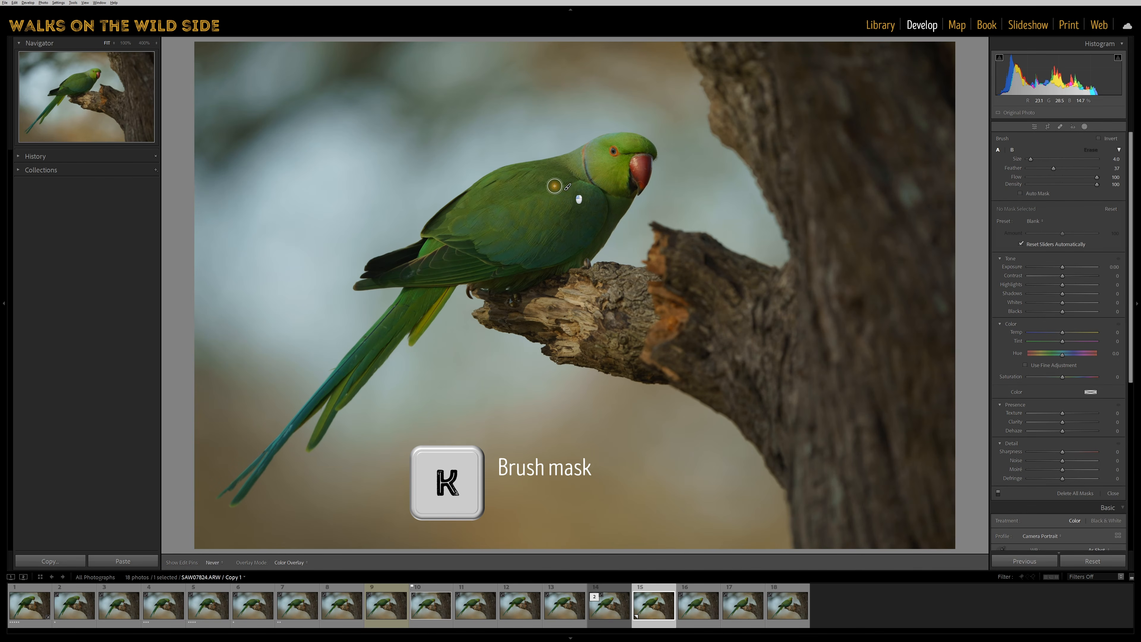
{"action": "left_click_drag", "start_coordinate": [555, 186], "coordinate": [487, 224]}
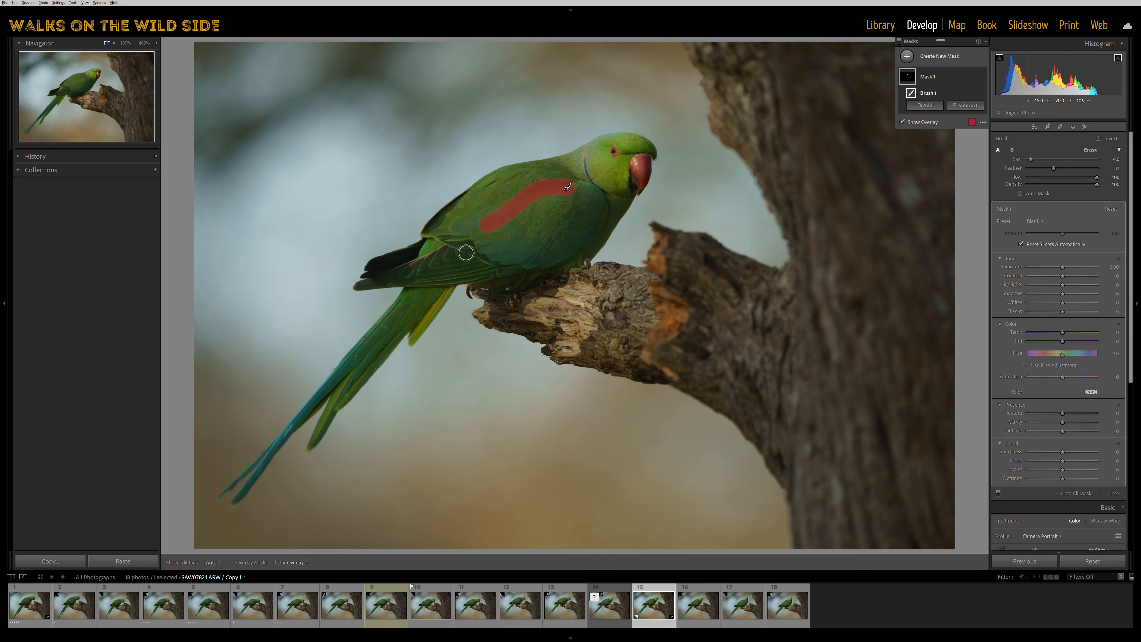
Add a diagonal linear gradient mask from the parrot's body to the branch, and a large radial gradient mask centred above its back.
{"action": "key", "text": "m"}
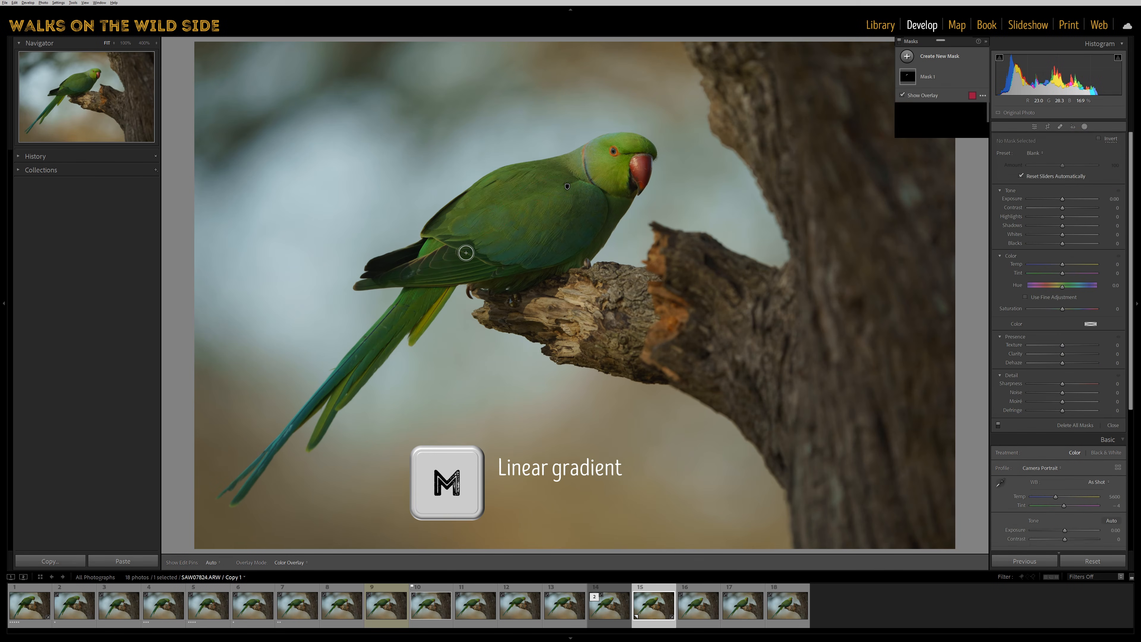
{"action": "left_click_drag", "start_coordinate": [492, 224], "coordinate": [621, 344]}
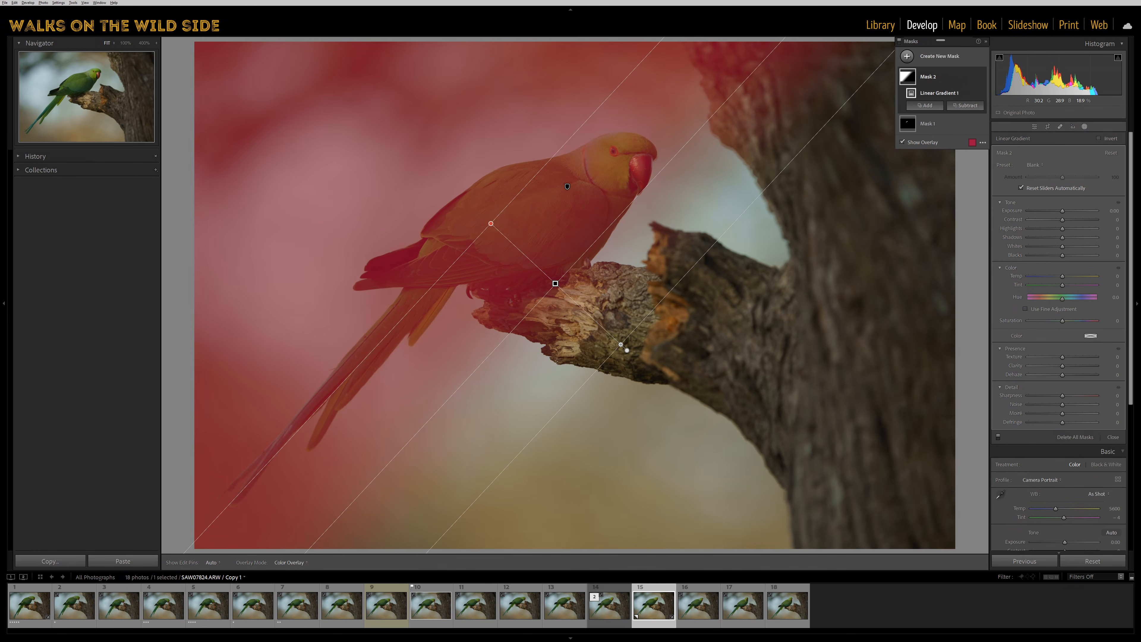
{"action": "key", "text": "shift+m"}
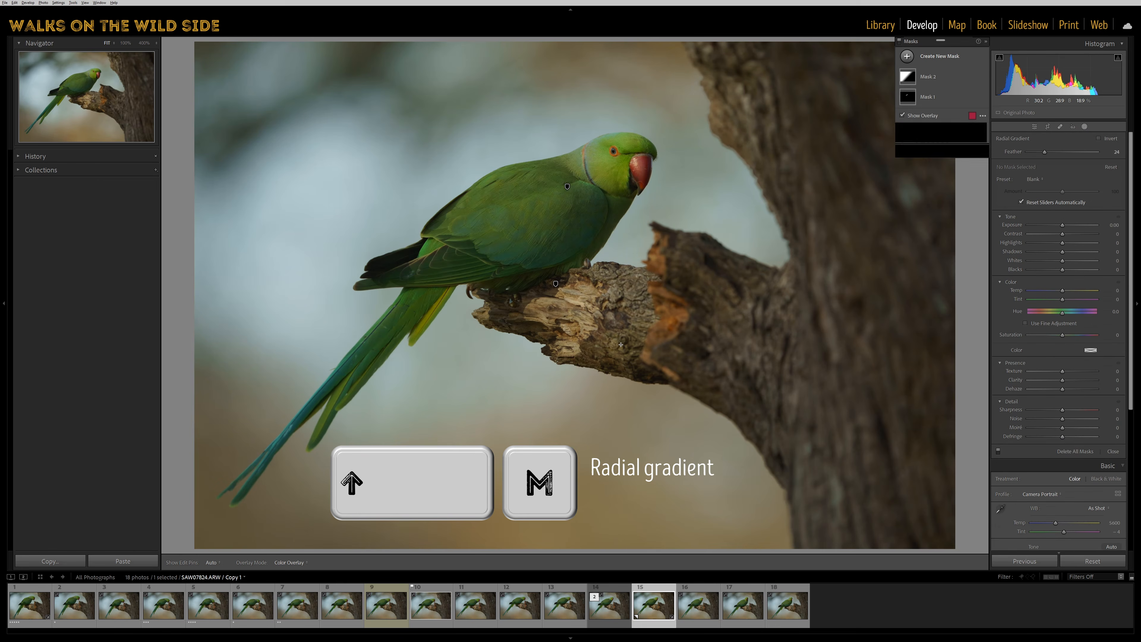
{"action": "left_click_drag", "start_coordinate": [458, 151], "coordinate": [646, 314]}
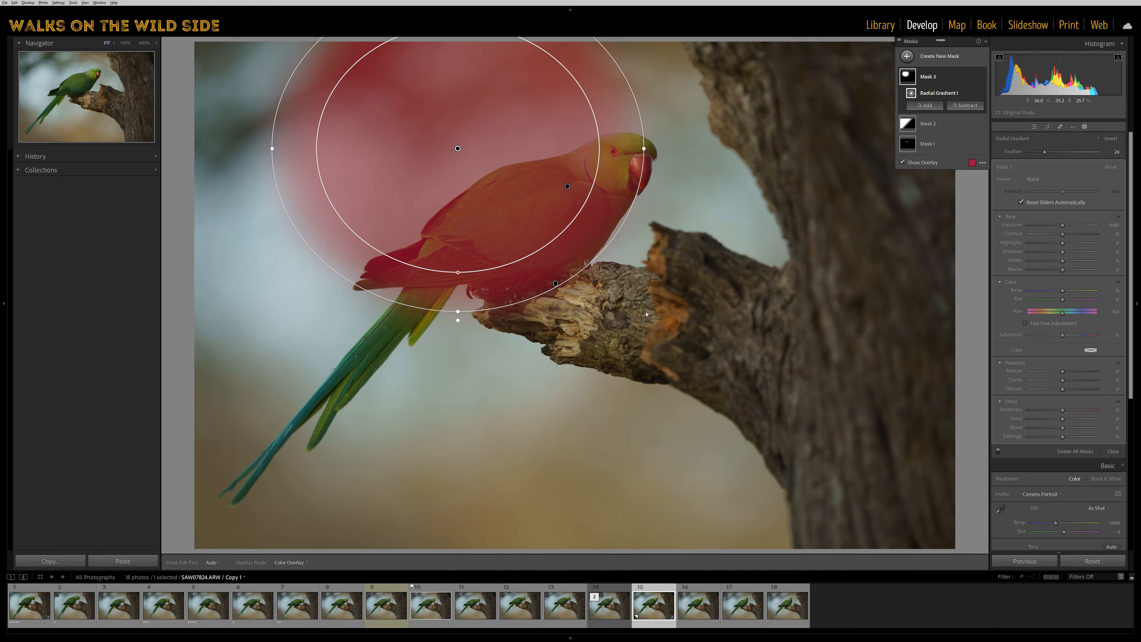
Add a colour range mask sampled from the parrot's green head and a luminance range mask sampled from the bright background, and close masking.
{"action": "key", "text": "shift+j"}
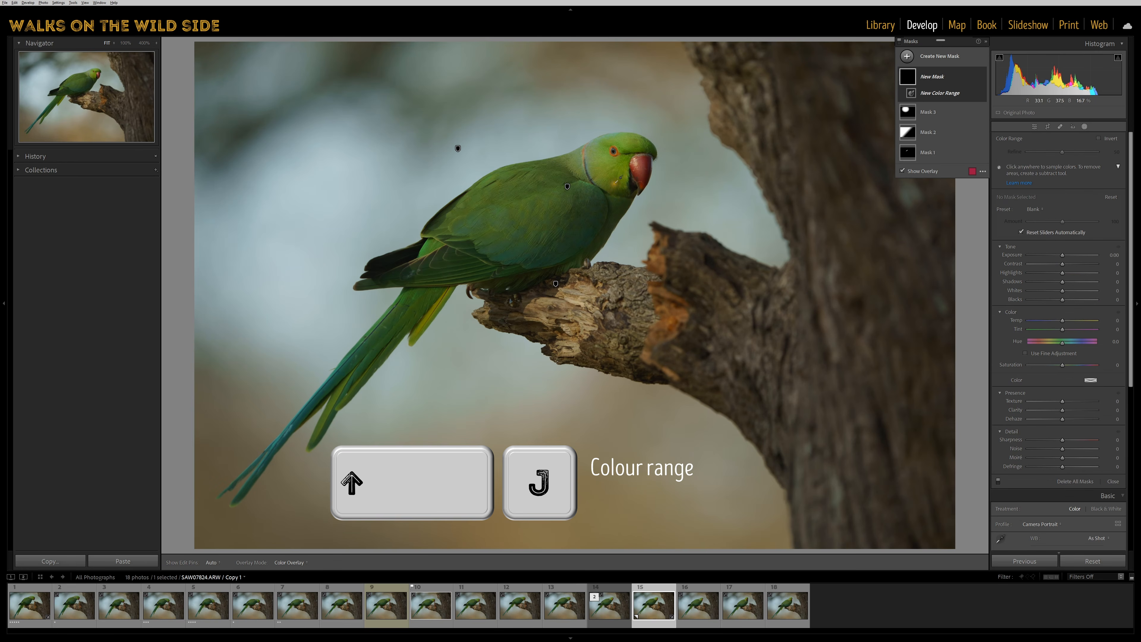
{"action": "left_click", "coordinate": [604, 167]}
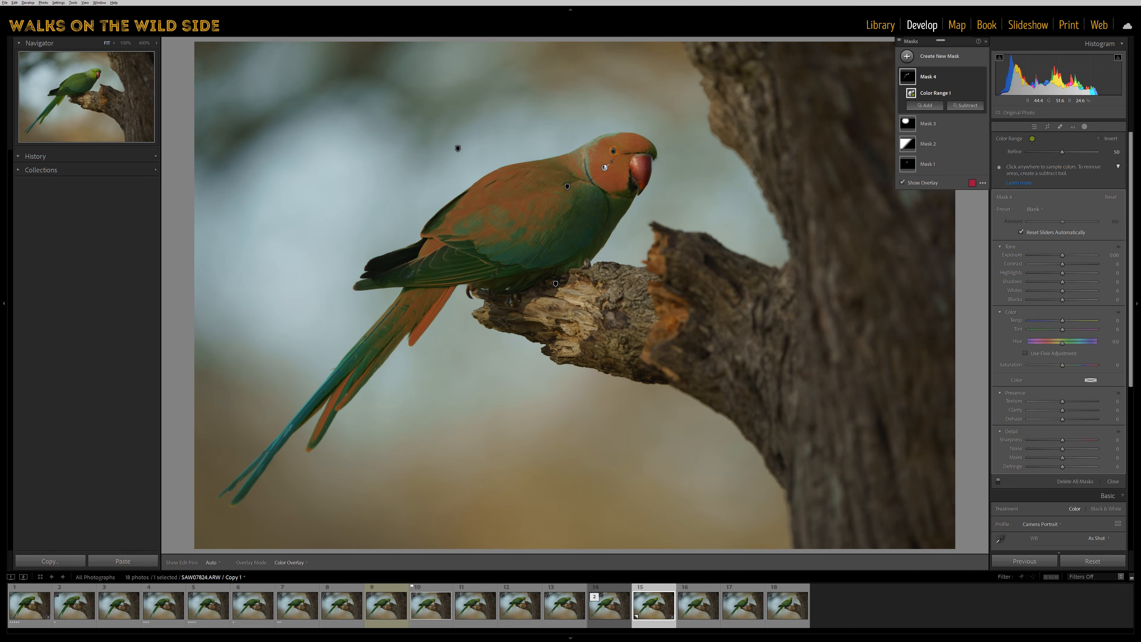
{"action": "key", "text": "shift+q"}
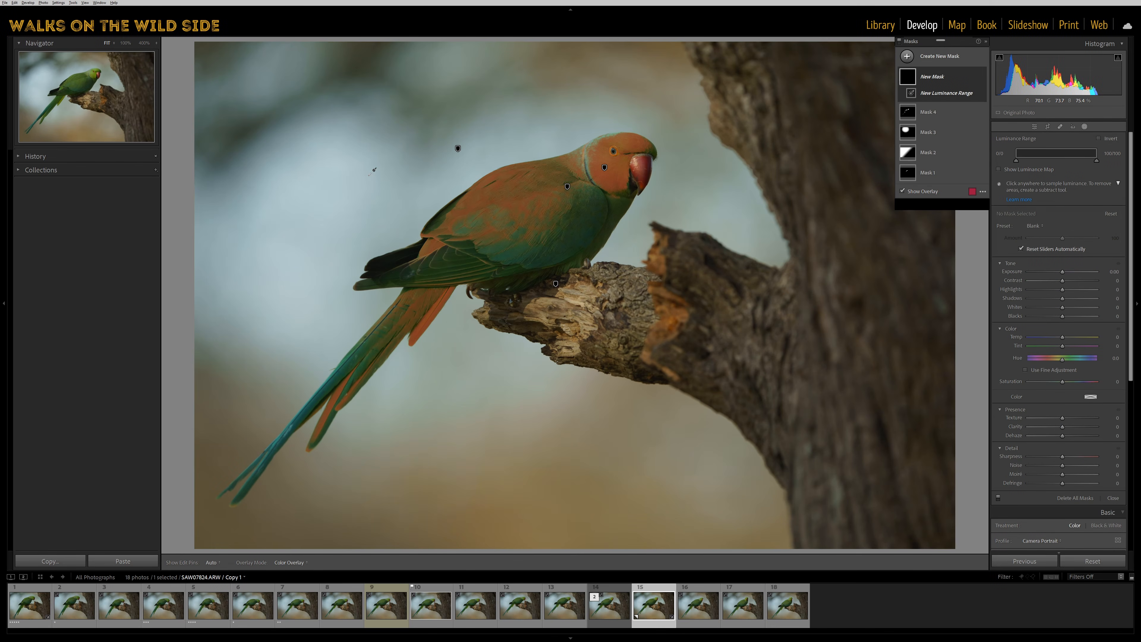
{"action": "left_click", "coordinate": [368, 175]}
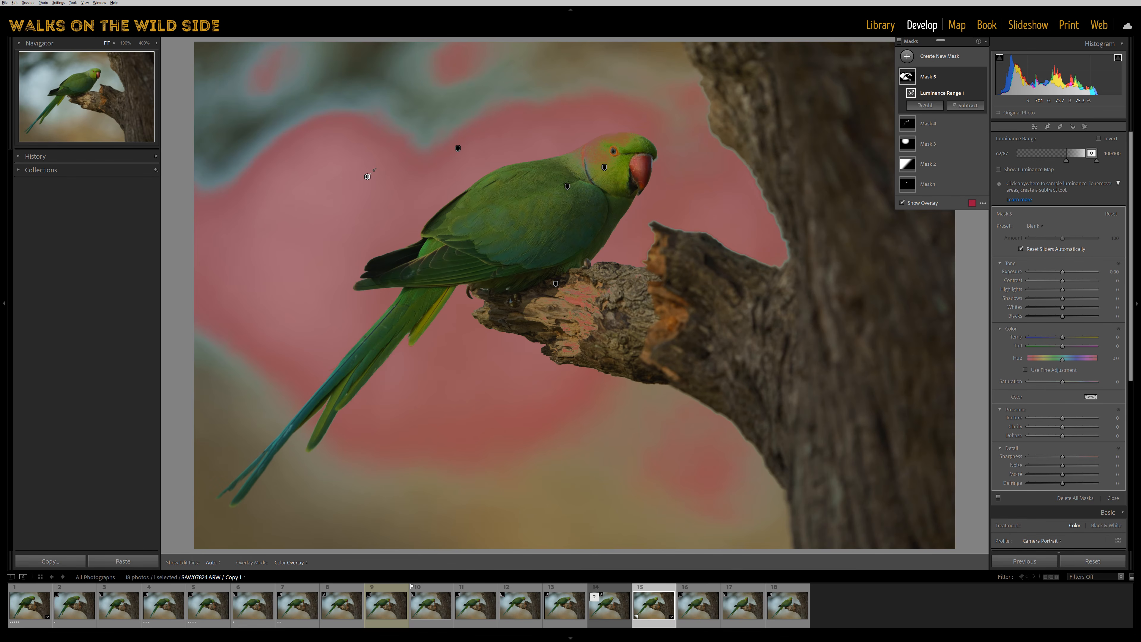
{"action": "key", "text": "shift+w"}
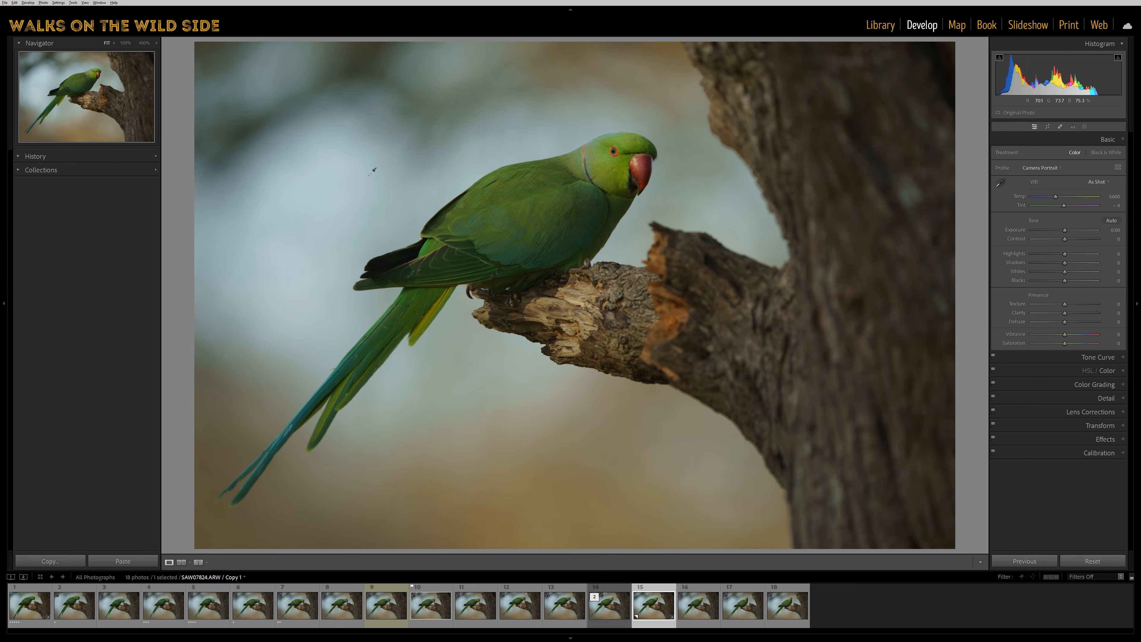
Convert the virtual copy to black and white and switch it back to colour.
{"action": "key", "text": "v"}
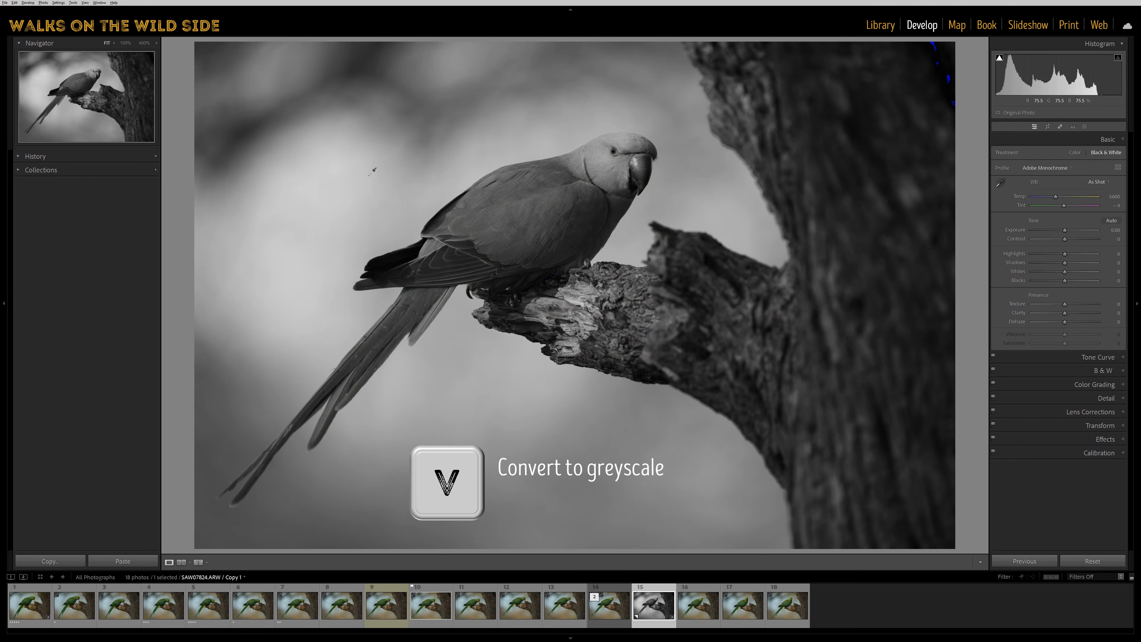
{"action": "key", "text": "v"}
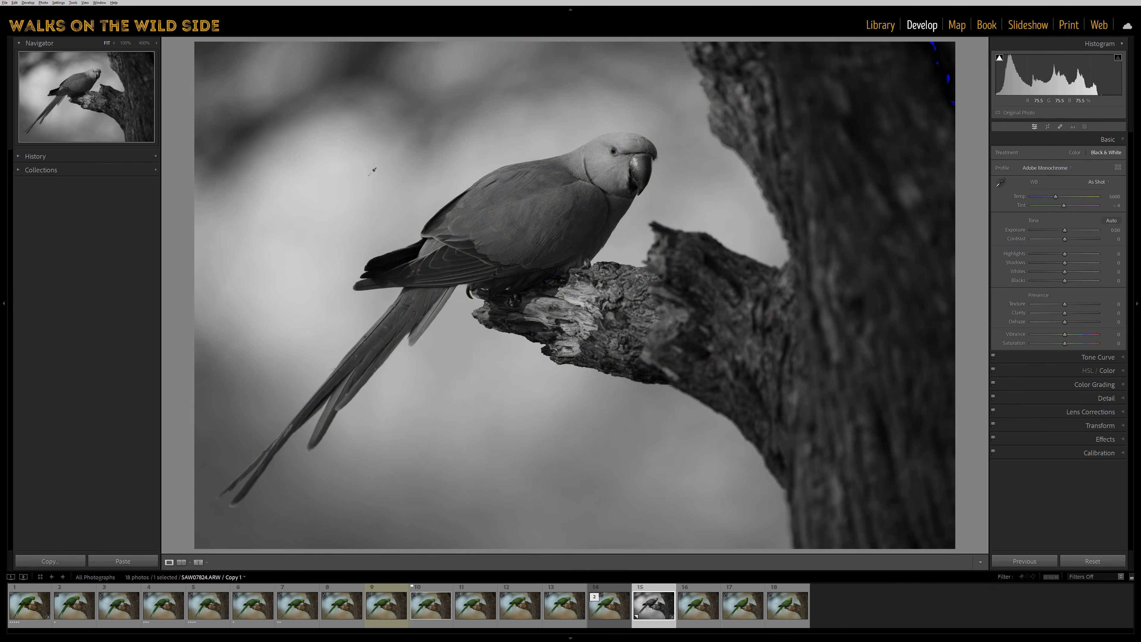